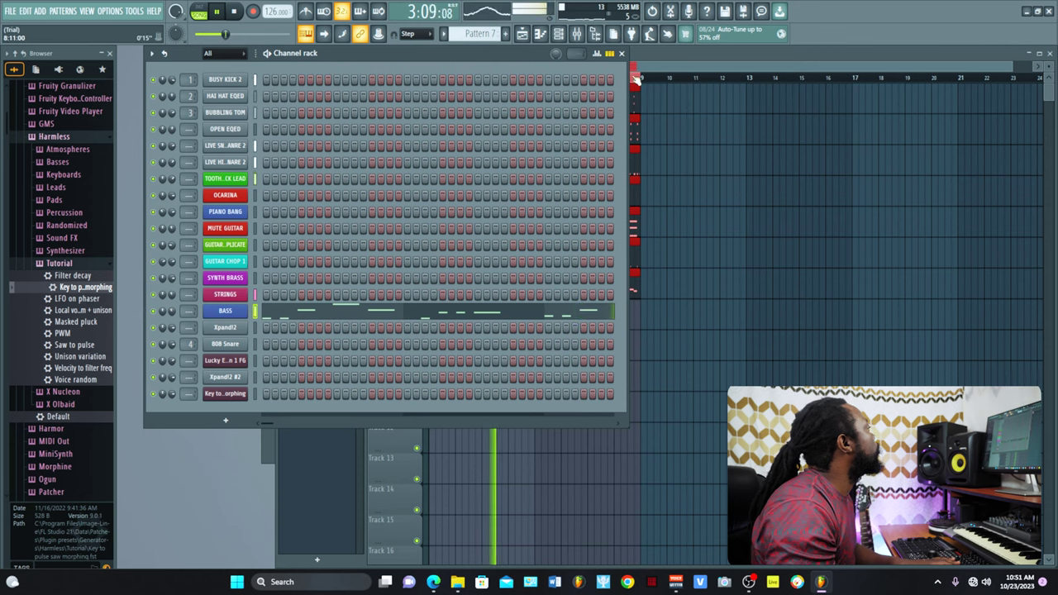
Step: Change part A of the STRINGS channel's Xpand!2 instrument to the electric piano sound GS Piano+
{"action": "double_click", "coordinate": [473, 224]}
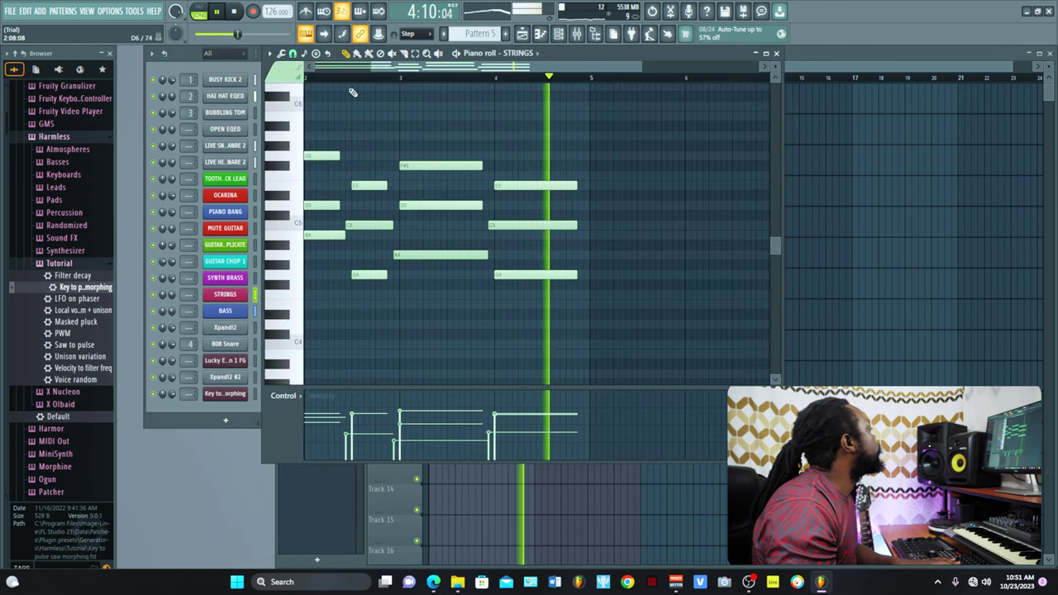
{"action": "left_click", "coordinate": [194, 60]}
{"action": "left_click", "coordinate": [231, 295]}
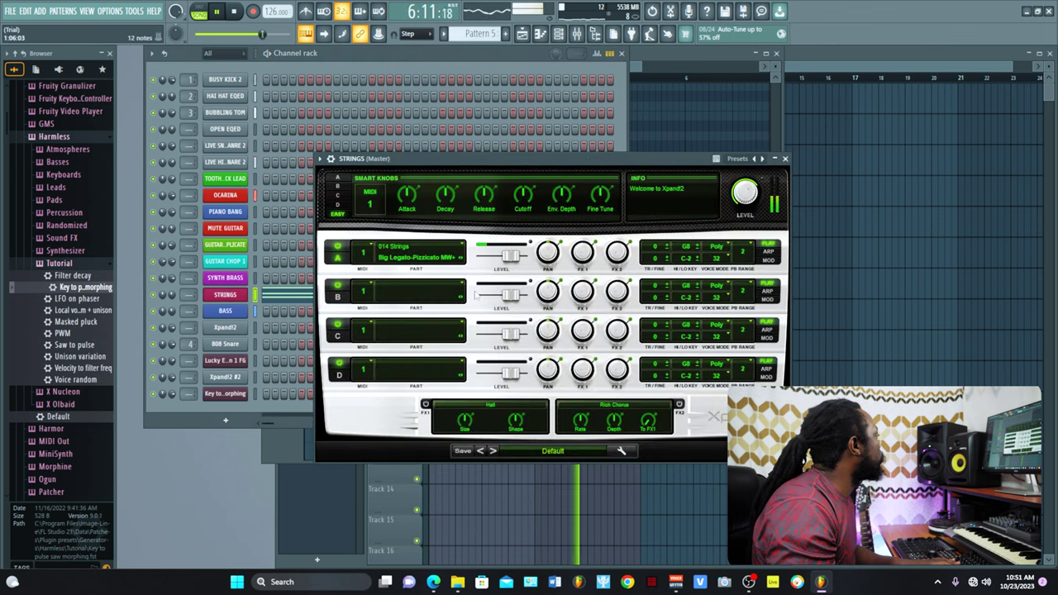
{"action": "left_click", "coordinate": [460, 258]}
{"action": "mouse_move", "coordinate": [425, 331]}
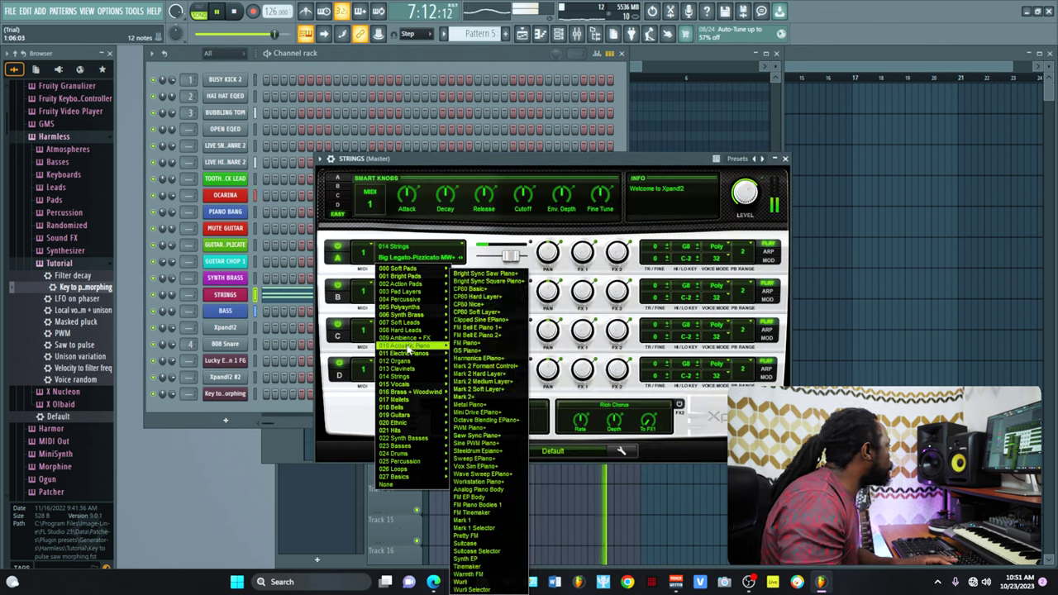
{"action": "mouse_move", "coordinate": [418, 353]}
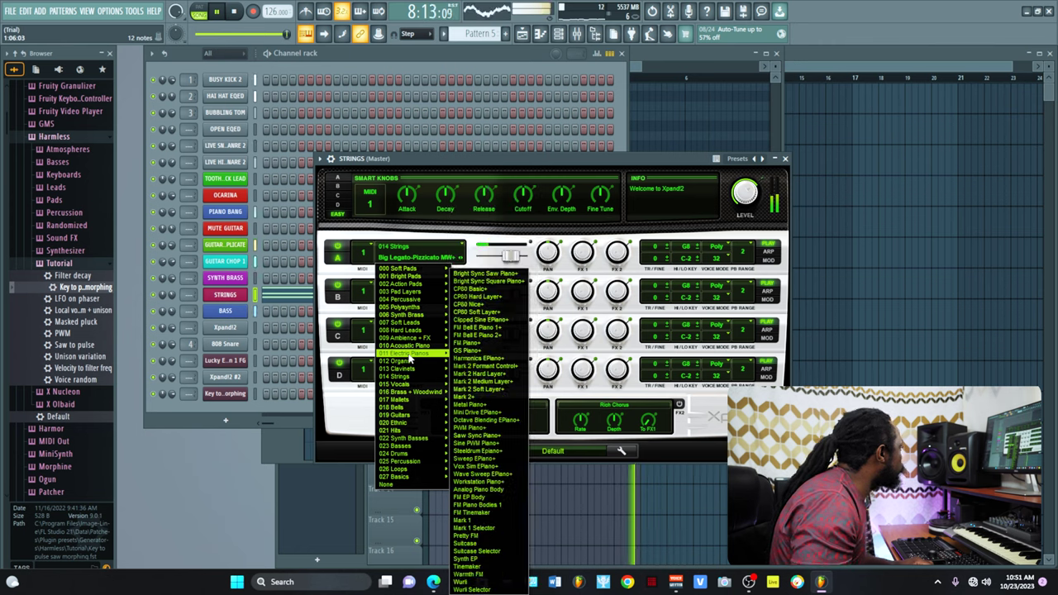
{"action": "left_click", "coordinate": [481, 351]}
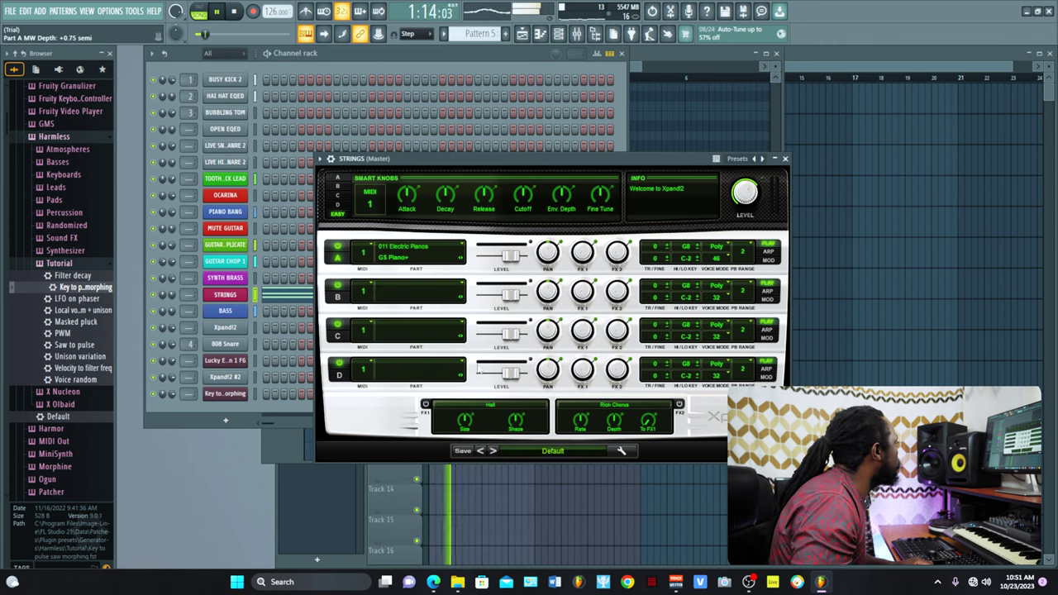
Step: Lower the STRINGS channel volume to 33% and shift the second chord's C5 note slightly later to line up with its chord
{"action": "left_click", "coordinate": [178, 293]}
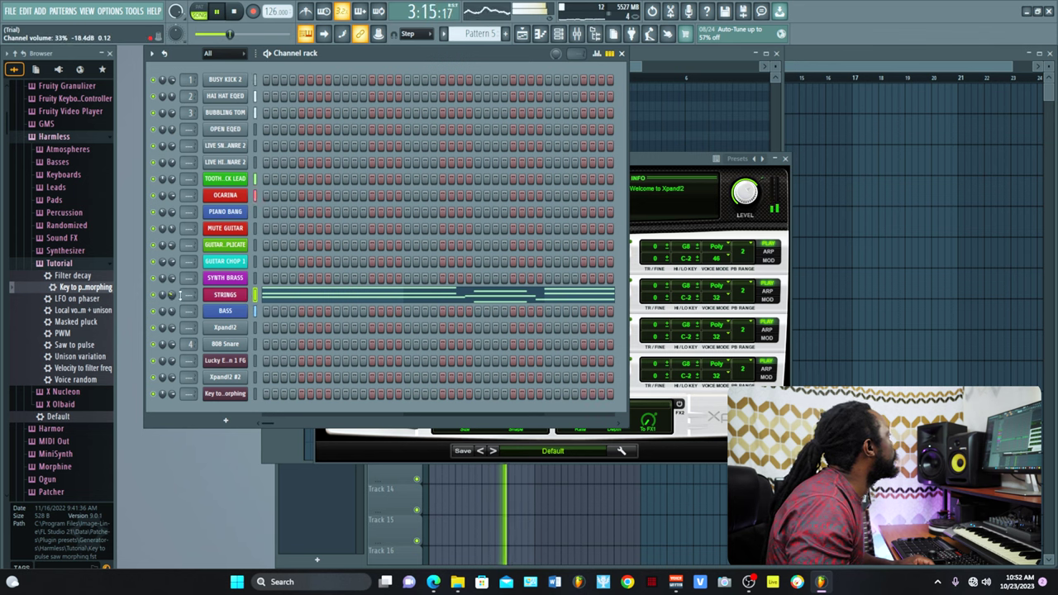
{"action": "left_click", "coordinate": [472, 295]}
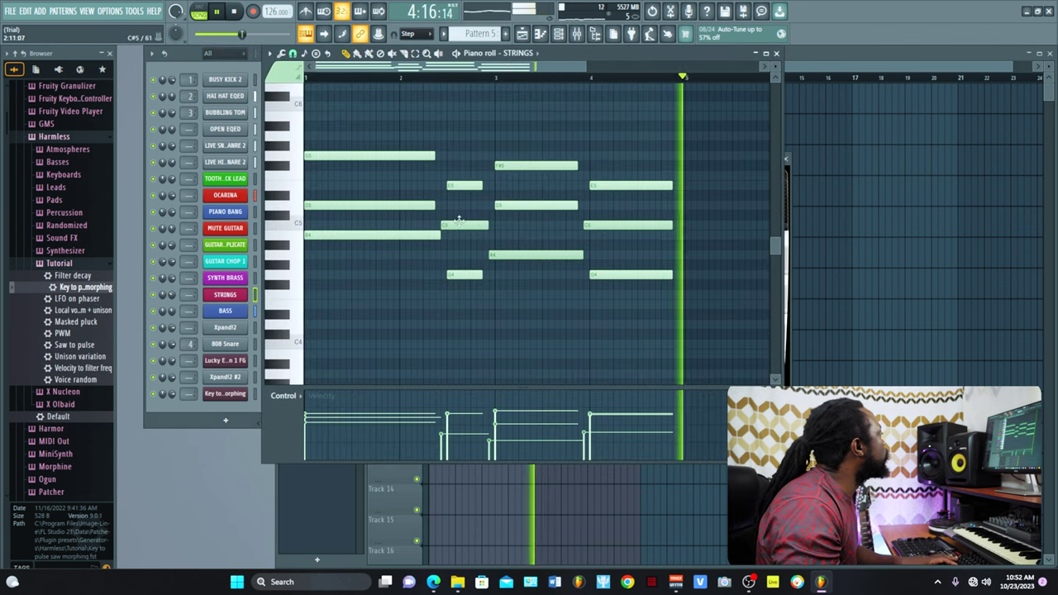
{"action": "left_click_drag", "start_coordinate": [459, 221], "coordinate": [464, 221]}
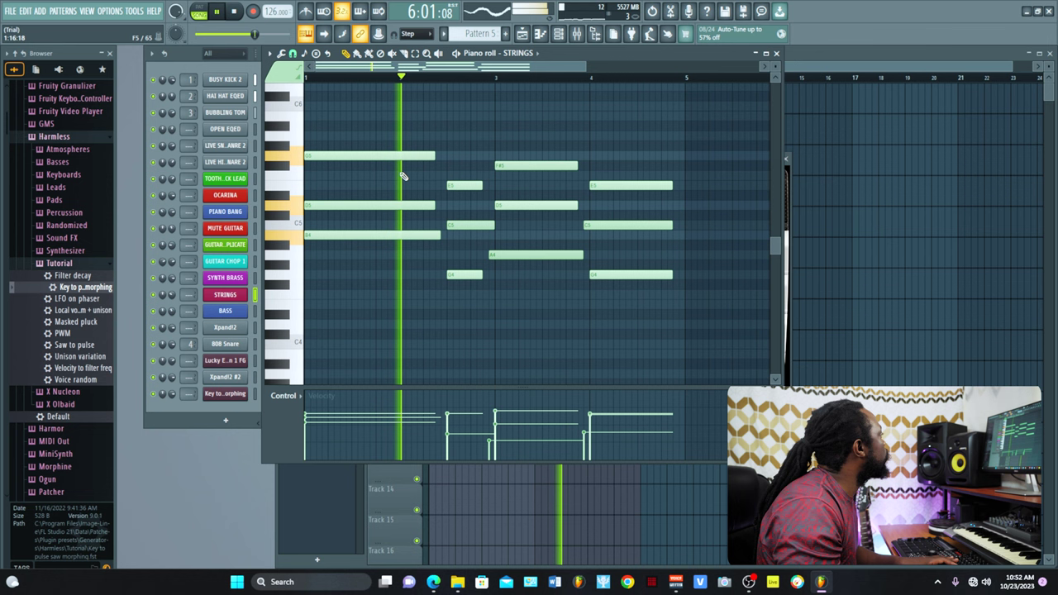
{"action": "left_click_drag", "start_coordinate": [446, 260], "coordinate": [406, 122]}
{"action": "left_click", "coordinate": [468, 145]}
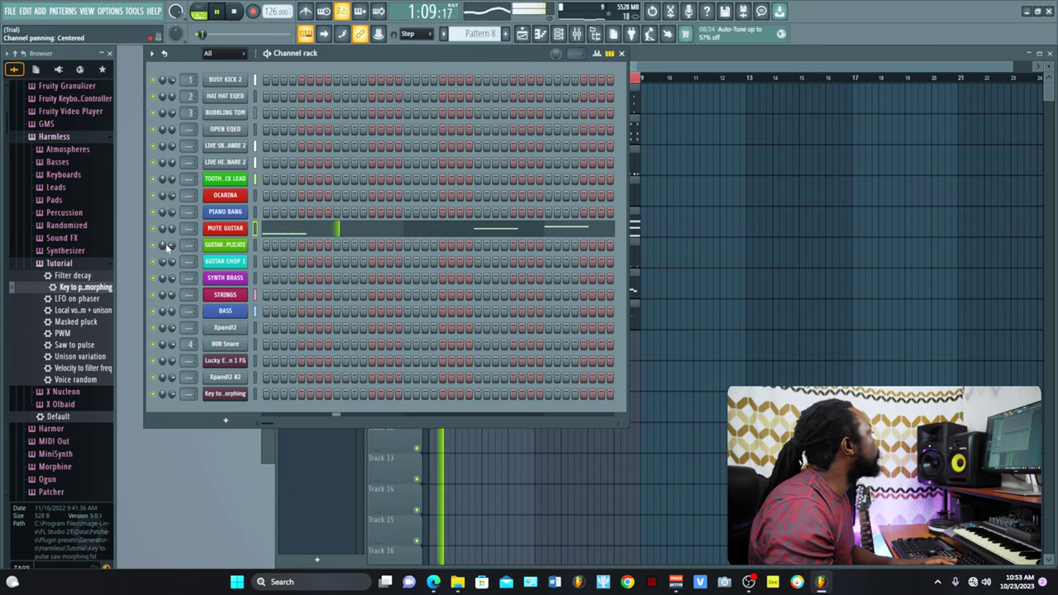
Step: Duplicate all playlist clips so the arrangement repeats from bar 9, and select every clip through bar 16
{"action": "scroll", "coordinate": [175, 232], "scroll_direction": "down", "scroll_amount": 2}
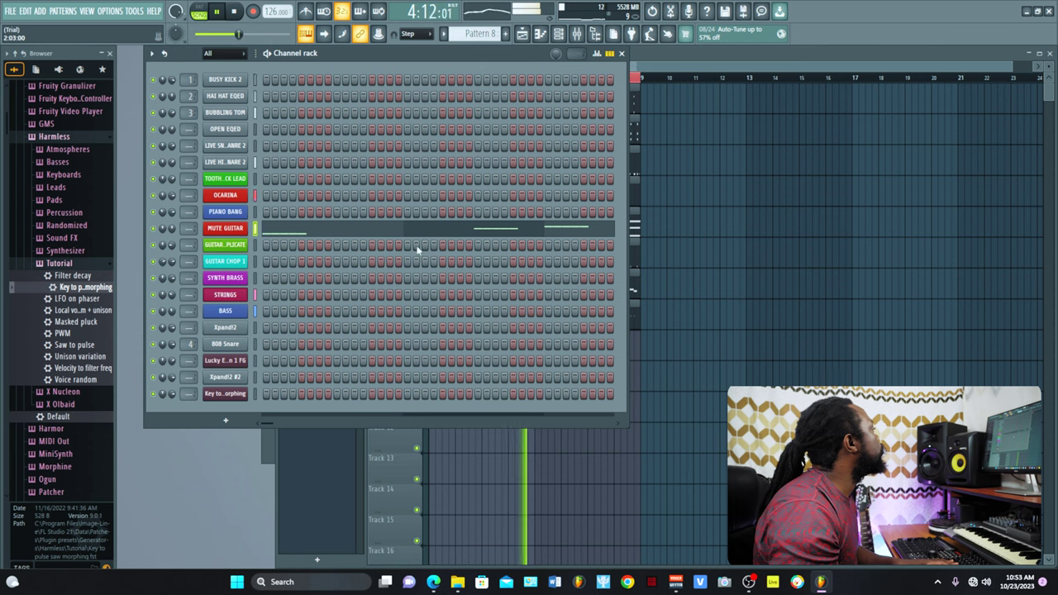
{"action": "left_click", "coordinate": [524, 34]}
{"action": "key", "text": "ctrl+a"}
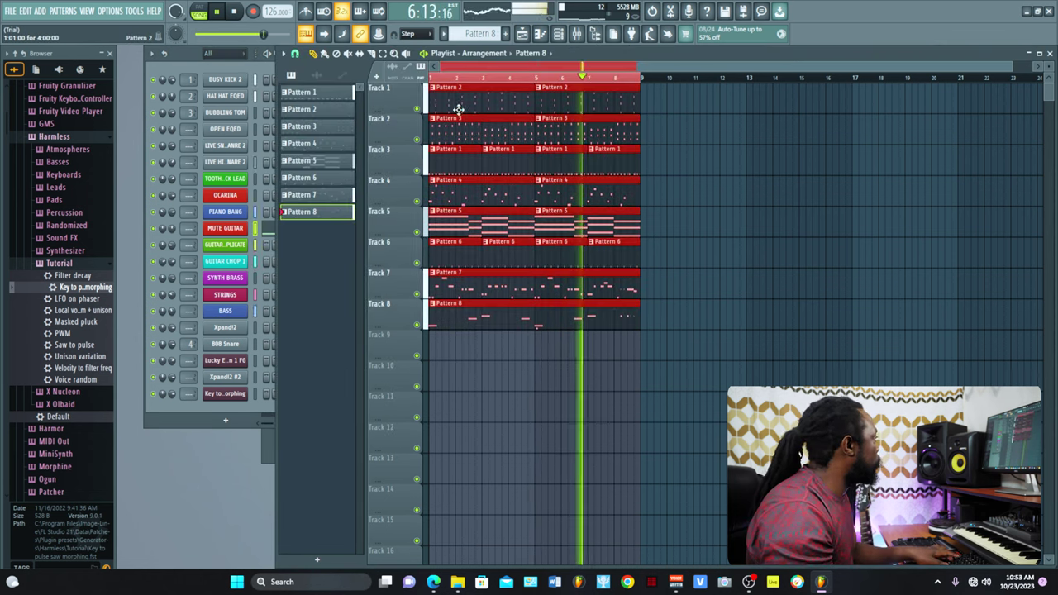
{"action": "key", "text": "ctrl+b"}
{"action": "left_click_drag", "start_coordinate": [684, 101], "coordinate": [671, 104]}
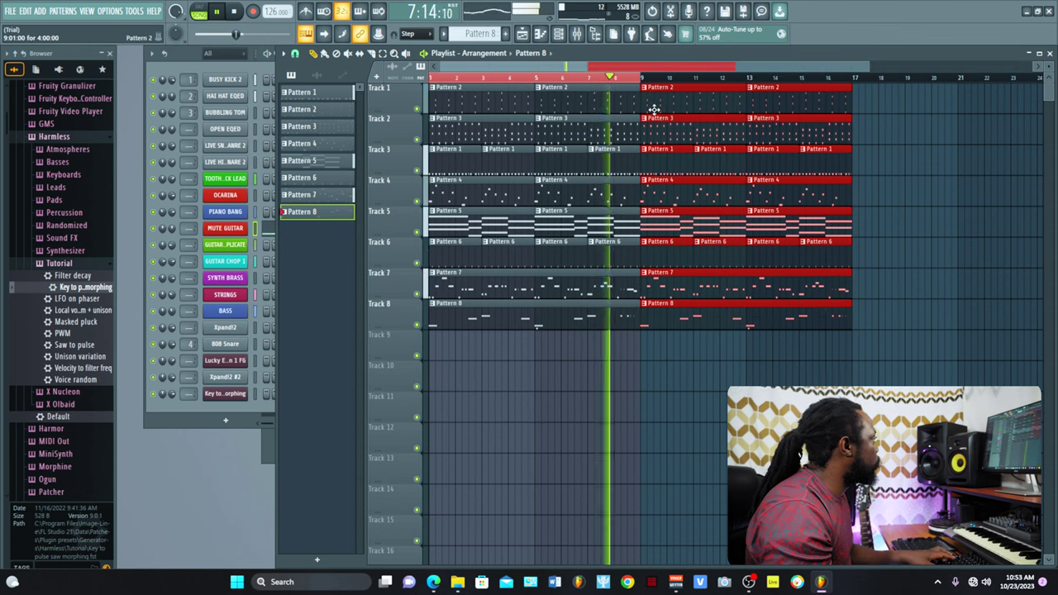
{"action": "key", "text": "ctrl+a"}
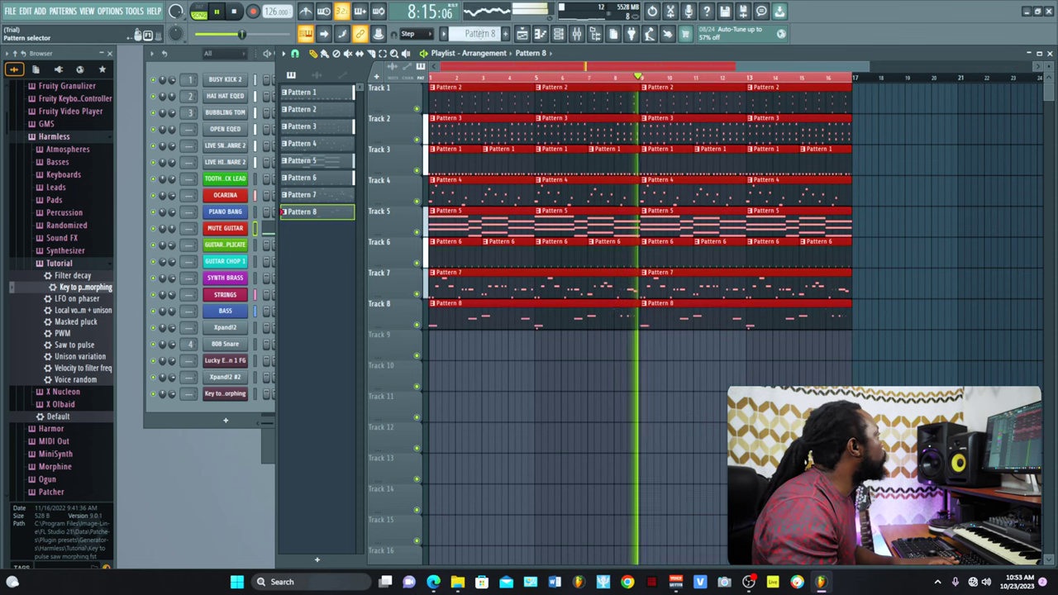
Step: Create Pattern 9, place it at bar 1 on Track 9, and select the SYNTH BRASS channel for its part
{"action": "key", "text": "F4"}
{"action": "left_click", "coordinate": [436, 349]}
{"action": "left_click", "coordinate": [438, 354]}
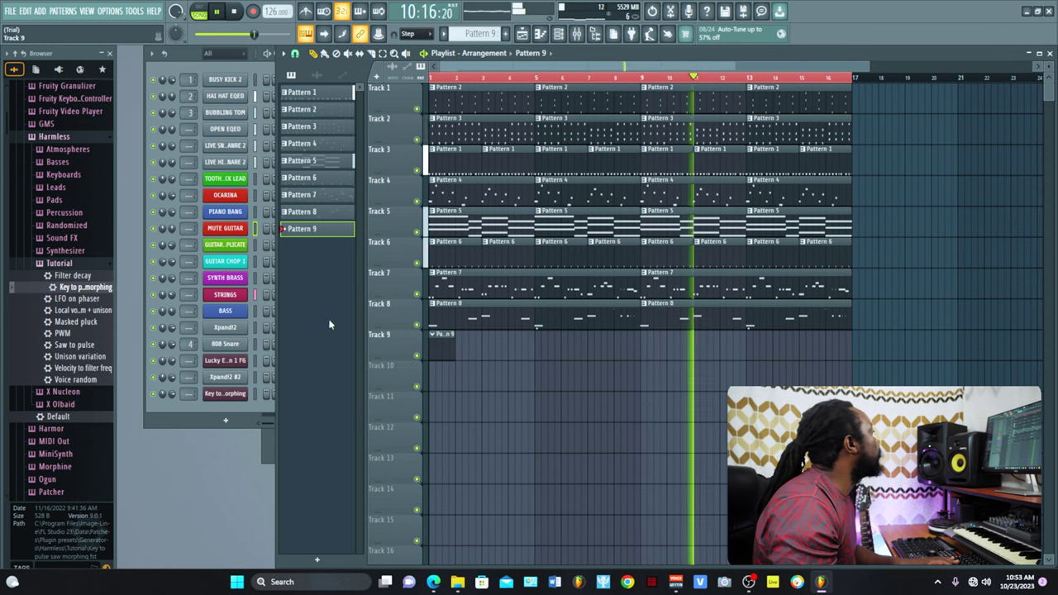
{"action": "left_click", "coordinate": [254, 280]}
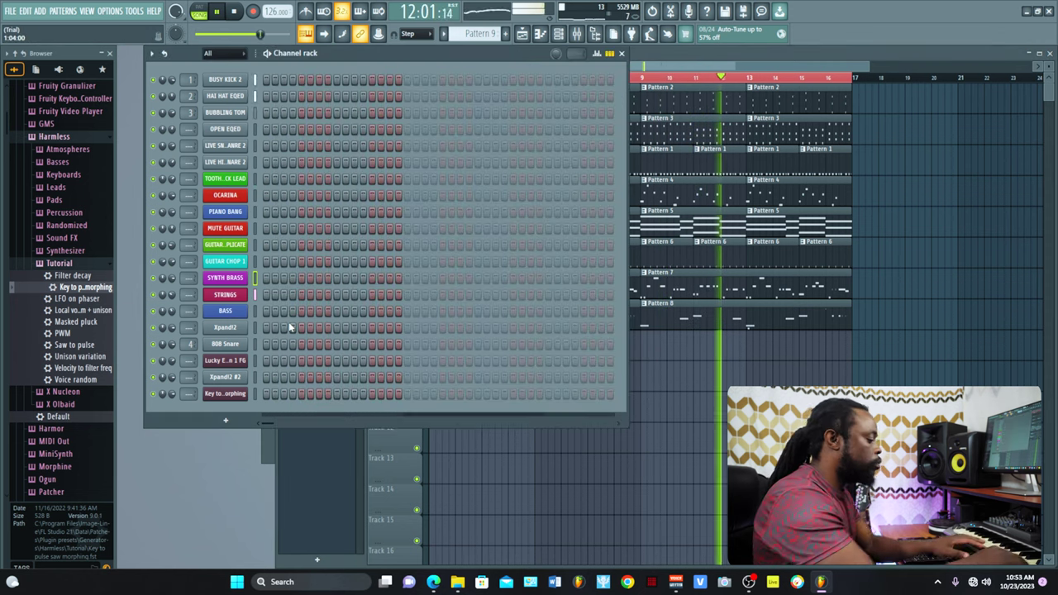
{"action": "key", "text": "space"}
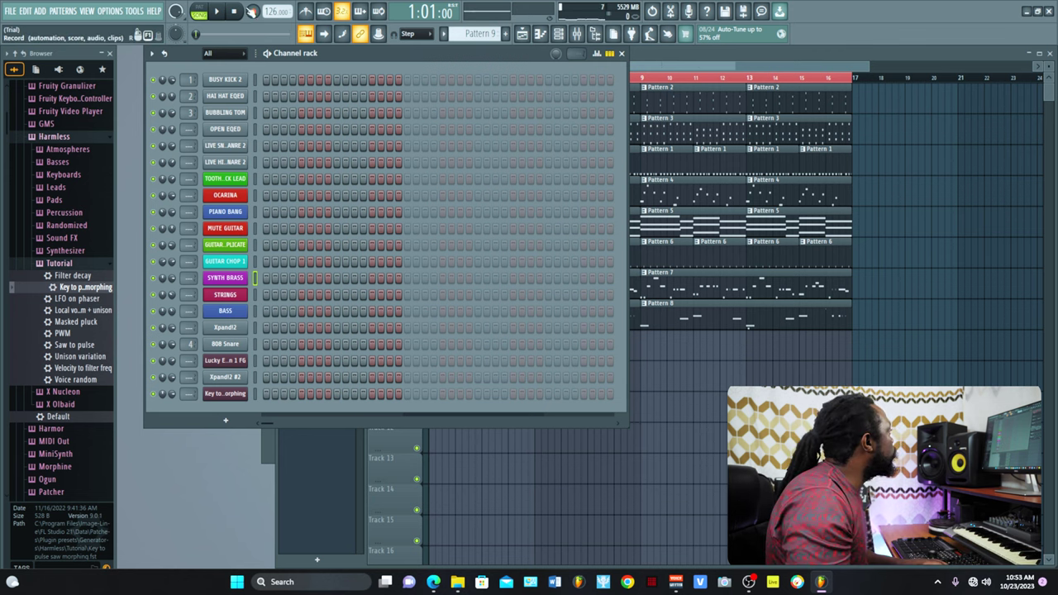
{"action": "left_click", "coordinate": [526, 33]}
{"action": "key", "text": "space"}
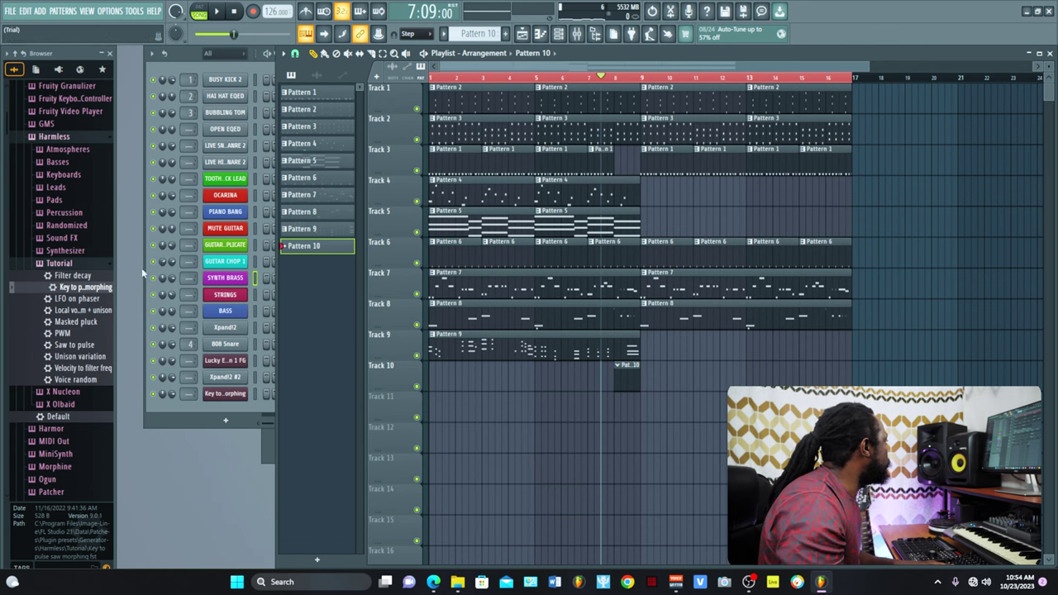
Step: Start a drum fill in Pattern 10 with BUSY KICK 2 on steps 1 and 3 and both live snares on step 7
{"action": "scroll", "coordinate": [56, 382], "scroll_direction": "up", "scroll_amount": 4}
{"action": "left_click", "coordinate": [267, 81]}
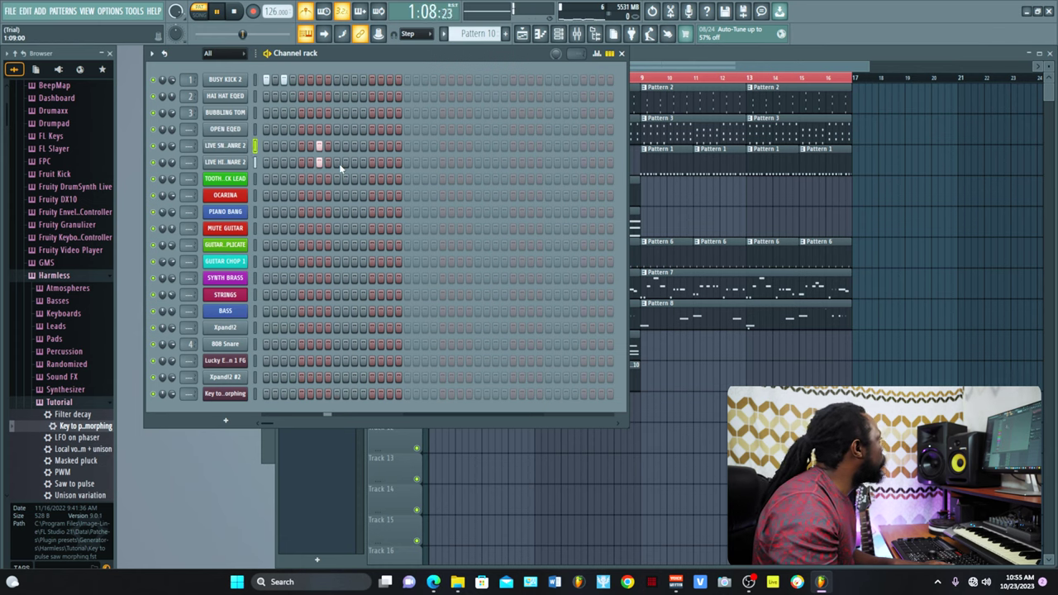
Step: Audition the tom and roll samples in the sample folder, including WIL, TURF ROLL, TOM3 and TOM TOM. TOM
{"action": "left_click", "coordinate": [59, 401]}
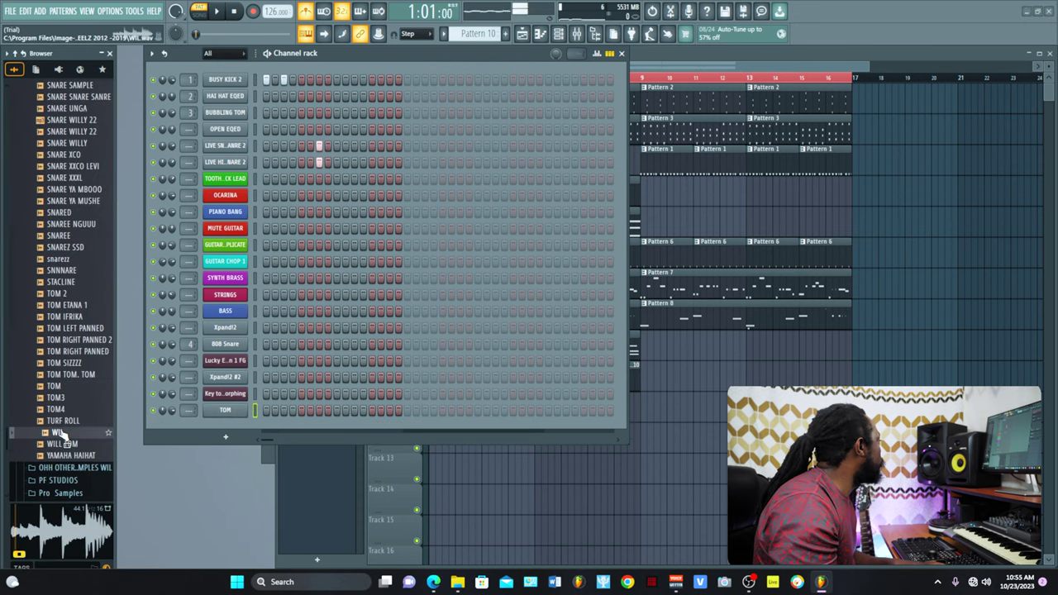
{"action": "left_click", "coordinate": [66, 430]}
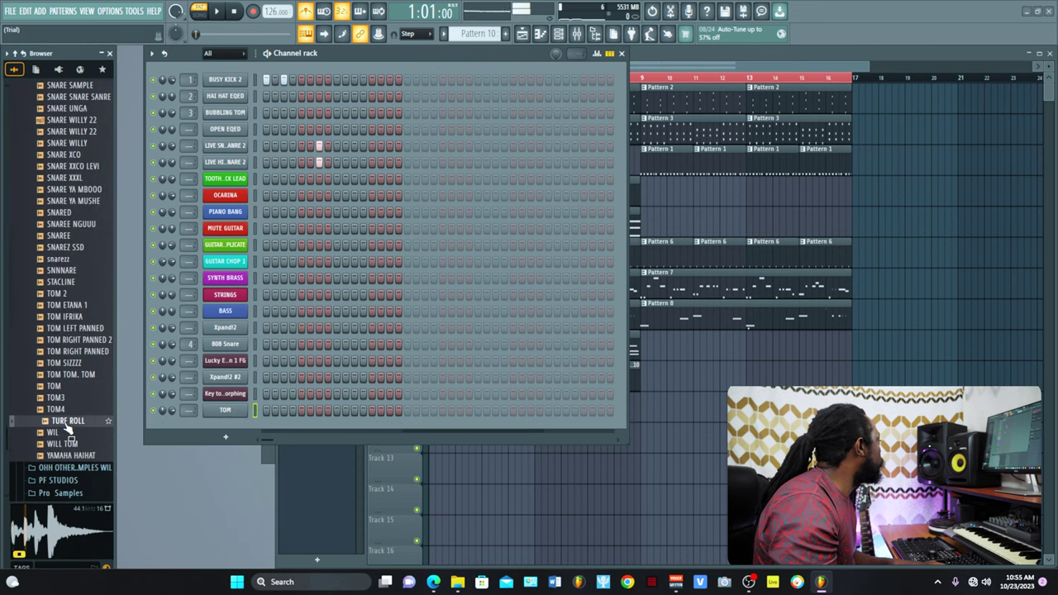
{"action": "left_click", "coordinate": [59, 400]}
{"action": "left_click", "coordinate": [58, 387]}
{"action": "left_click", "coordinate": [66, 374]}
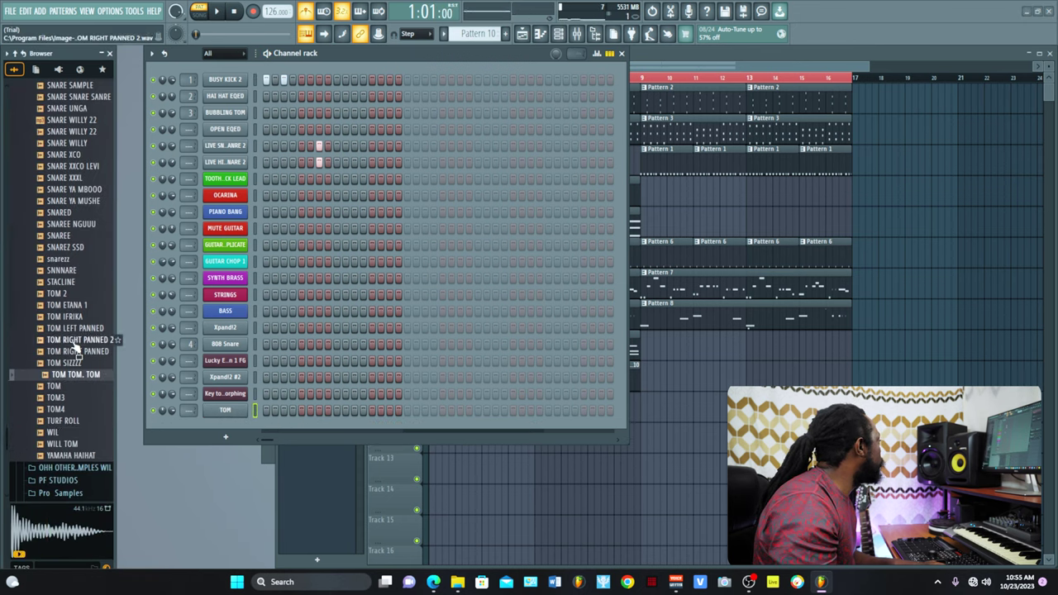
Step: Replace the TOM channel's sample with TOM LEFT PANNED, add TOM RIGHT PANNED 2 as a new channel, and try left-panned tom hits in the fill
{"action": "left_click", "coordinate": [76, 329]}
{"action": "left_click_drag", "start_coordinate": [81, 331], "coordinate": [213, 411]}
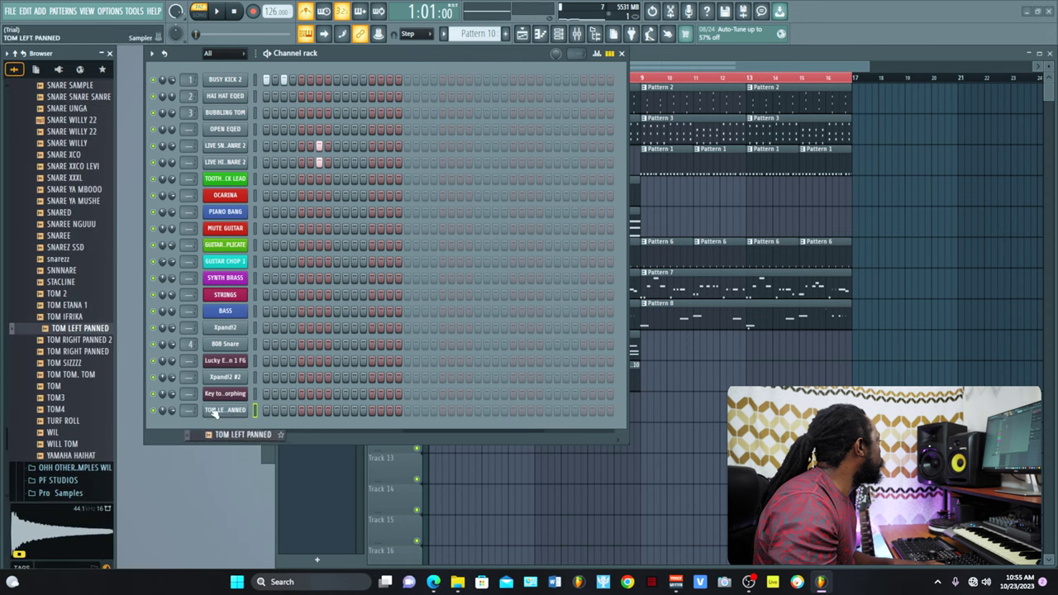
{"action": "left_click", "coordinate": [66, 340]}
{"action": "left_click_drag", "start_coordinate": [66, 339], "coordinate": [220, 427]}
{"action": "key", "text": "space"}
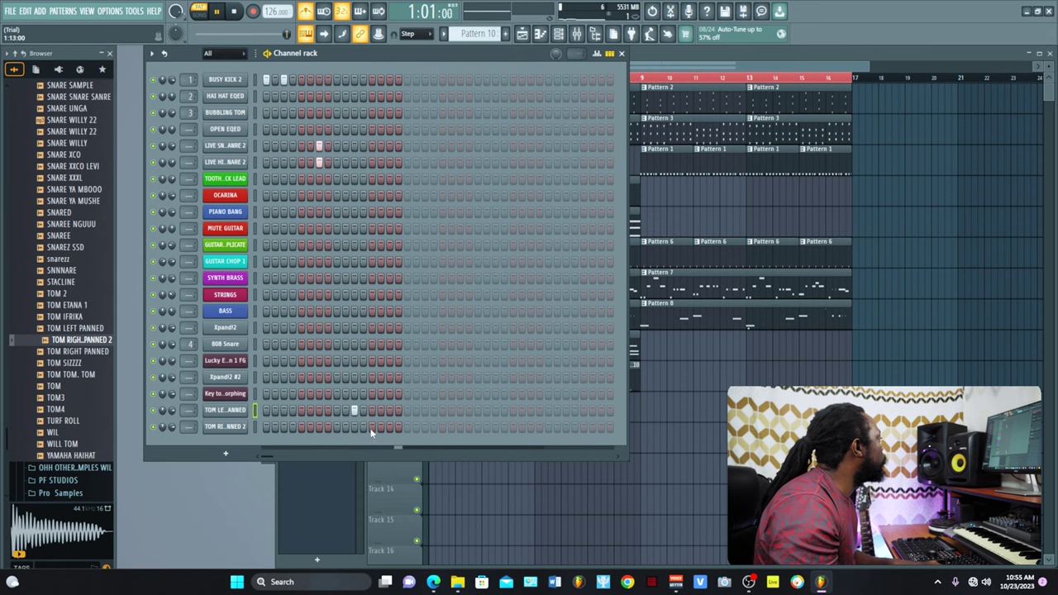
{"action": "left_click", "coordinate": [346, 411]}
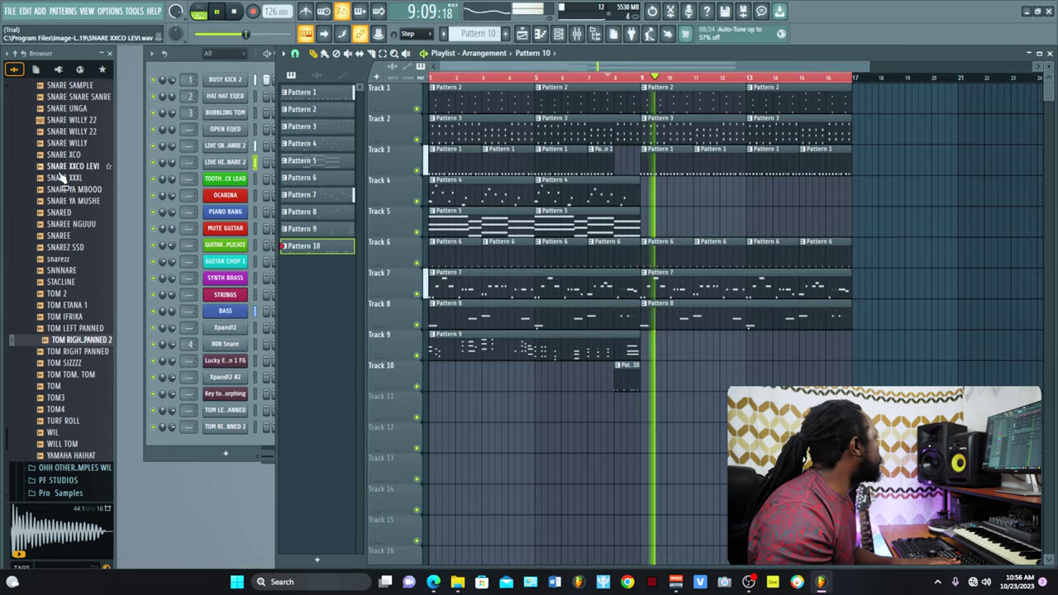
Step: Stop playback and find the Crash_02 sample in the NEW WILLY WHEELZ 2012 -2019 folder
{"action": "scroll", "coordinate": [74, 206], "scroll_direction": "up", "scroll_amount": 10}
{"action": "scroll", "coordinate": [71, 192], "scroll_direction": "up", "scroll_amount": 15}
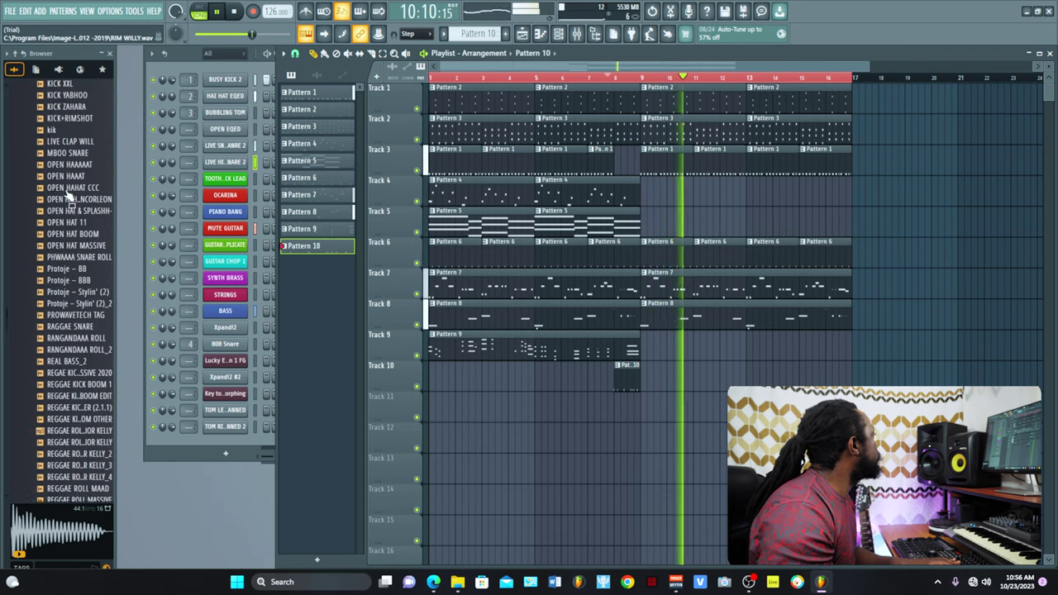
{"action": "scroll", "coordinate": [87, 189], "scroll_direction": "up", "scroll_amount": 20}
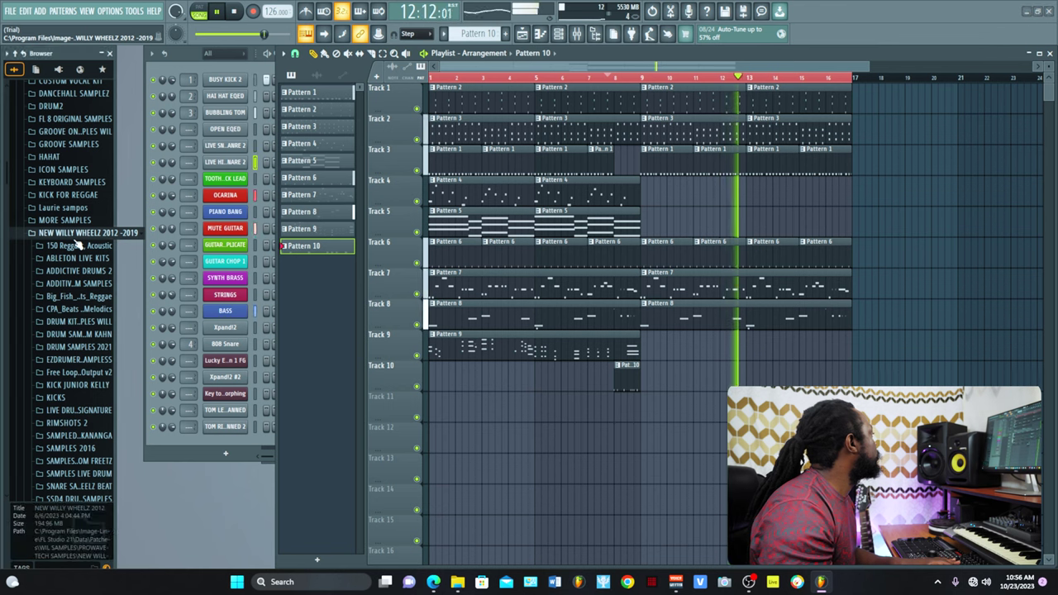
{"action": "left_click", "coordinate": [51, 232]}
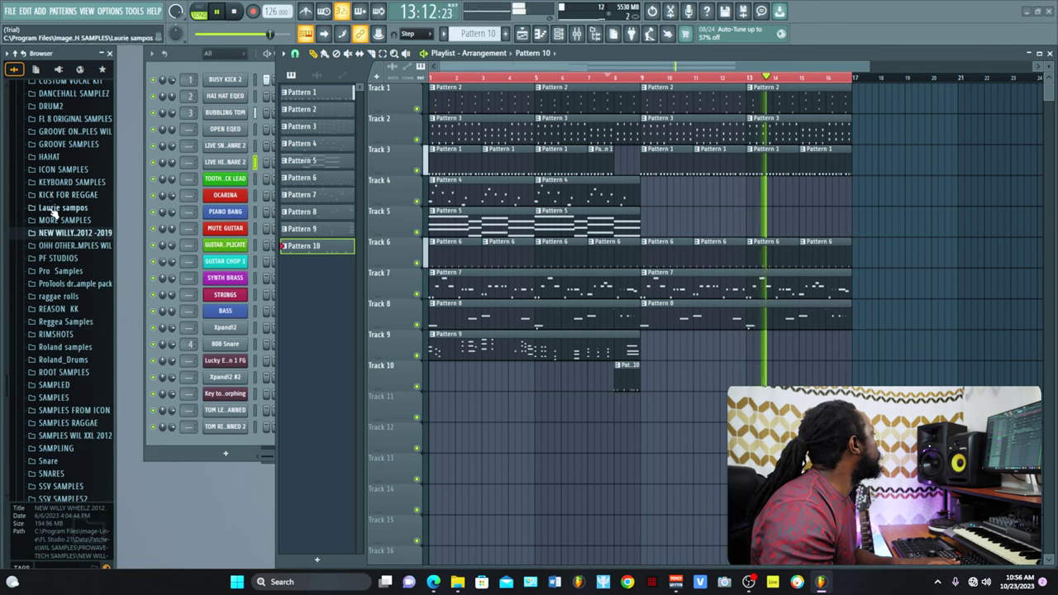
{"action": "scroll", "coordinate": [39, 265], "scroll_direction": "up", "scroll_amount": 8}
{"action": "key", "text": "space"}
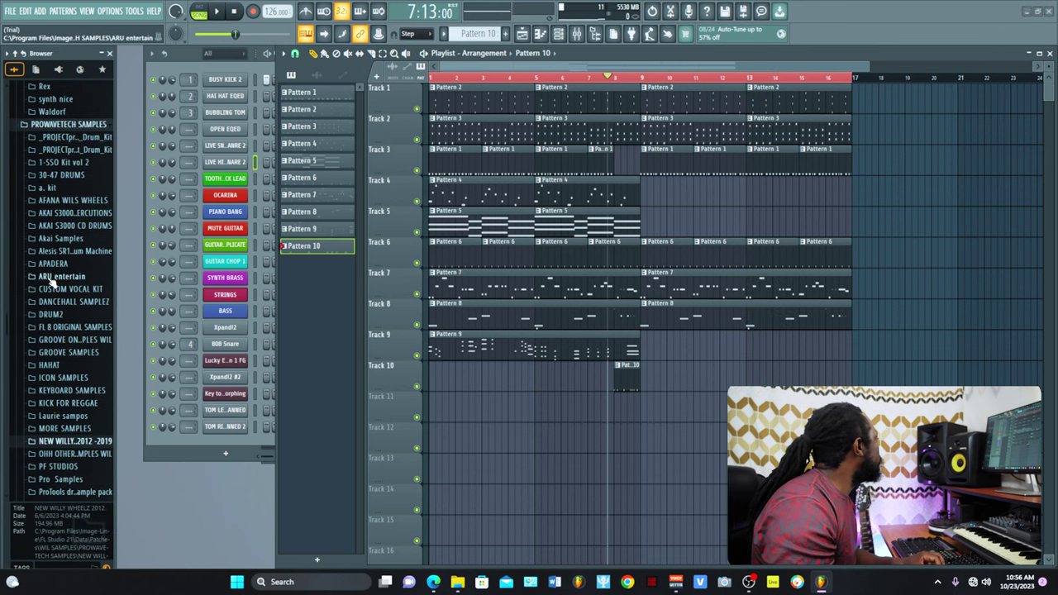
{"action": "scroll", "coordinate": [52, 283], "scroll_direction": "down", "scroll_amount": 5}
{"action": "left_click", "coordinate": [62, 246]}
{"action": "left_click", "coordinate": [73, 333]}
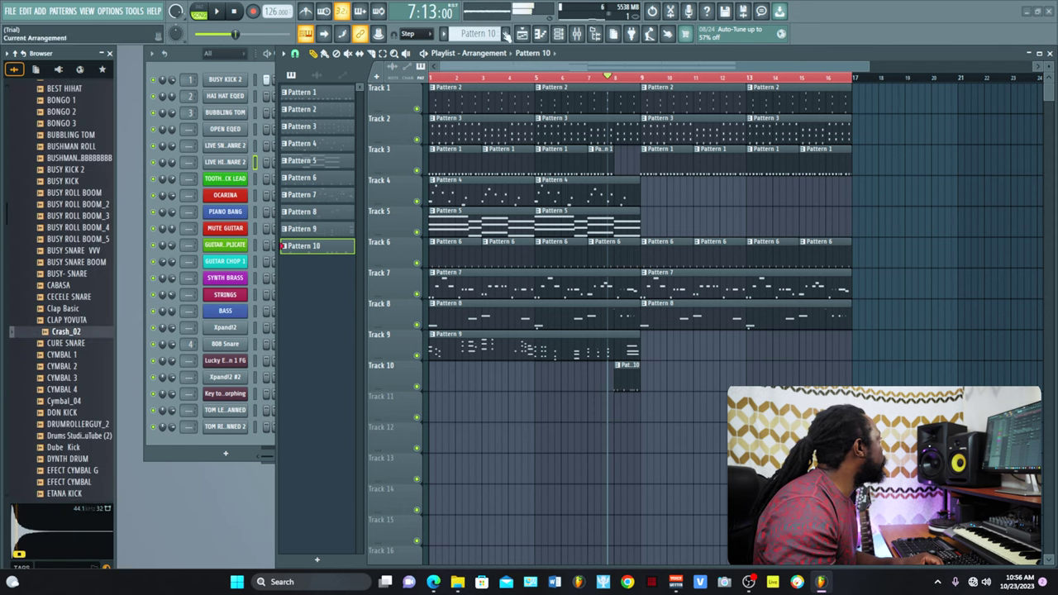
Step: Add Crash_02 as a new channel below the toms and lower its channel volume to 45%
{"action": "left_click", "coordinate": [187, 416]}
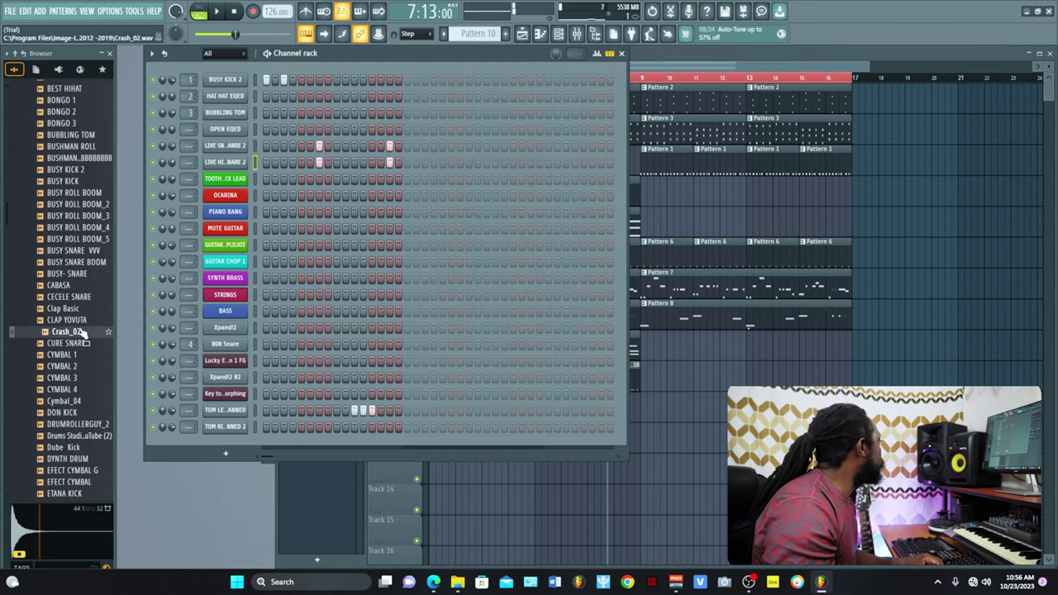
{"action": "left_click_drag", "start_coordinate": [105, 341], "coordinate": [227, 447]}
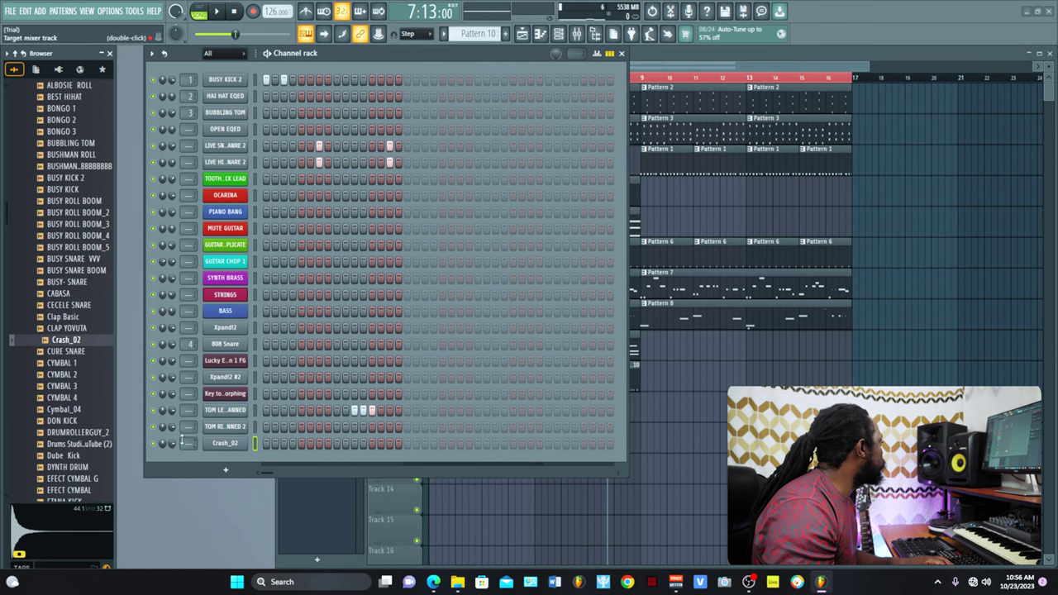
{"action": "left_click", "coordinate": [223, 445]}
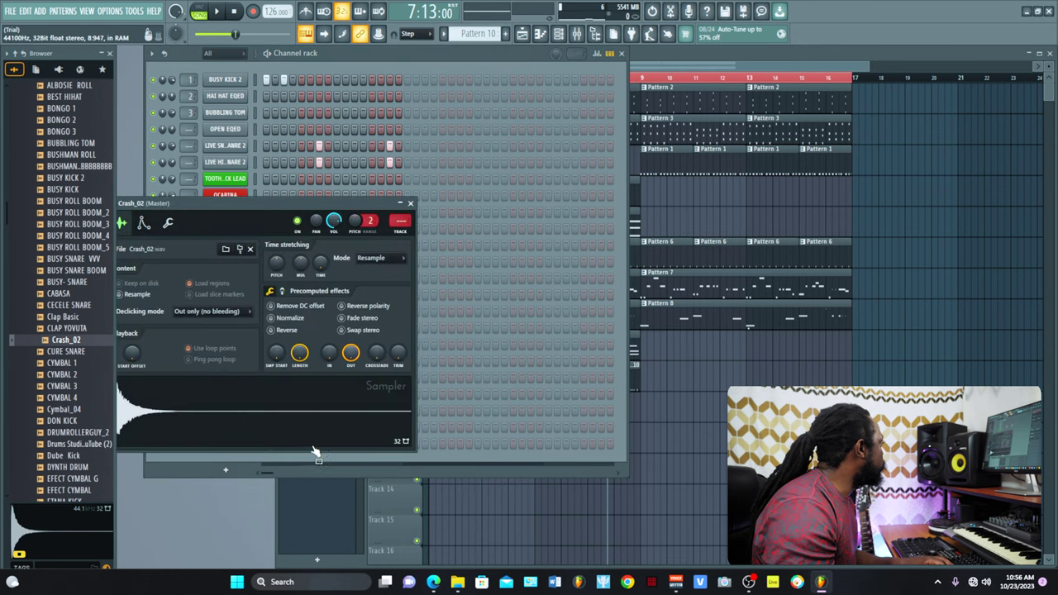
{"action": "left_click", "coordinate": [410, 204]}
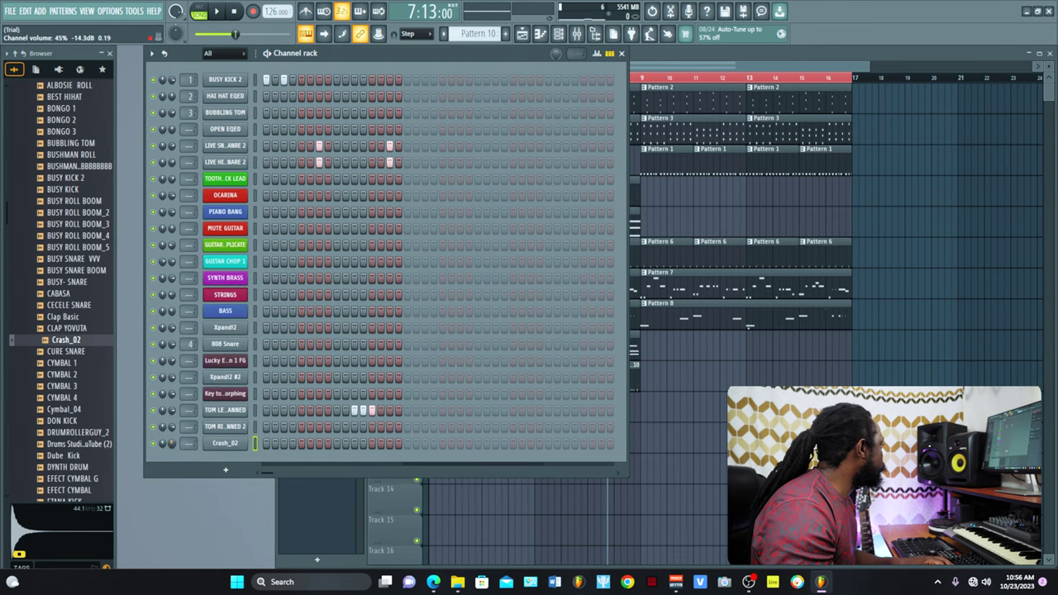
Step: Place Pattern 11 at bar 9 on Track 11 and give it a Crash_02 hit on step 1
{"action": "left_click", "coordinate": [650, 409]}
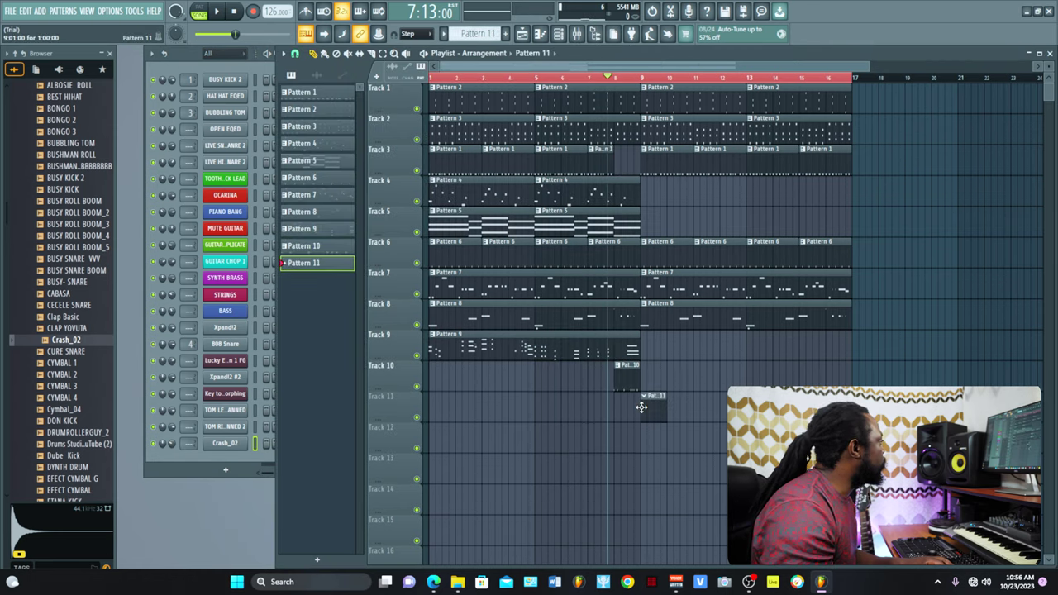
{"action": "key", "text": "F6"}
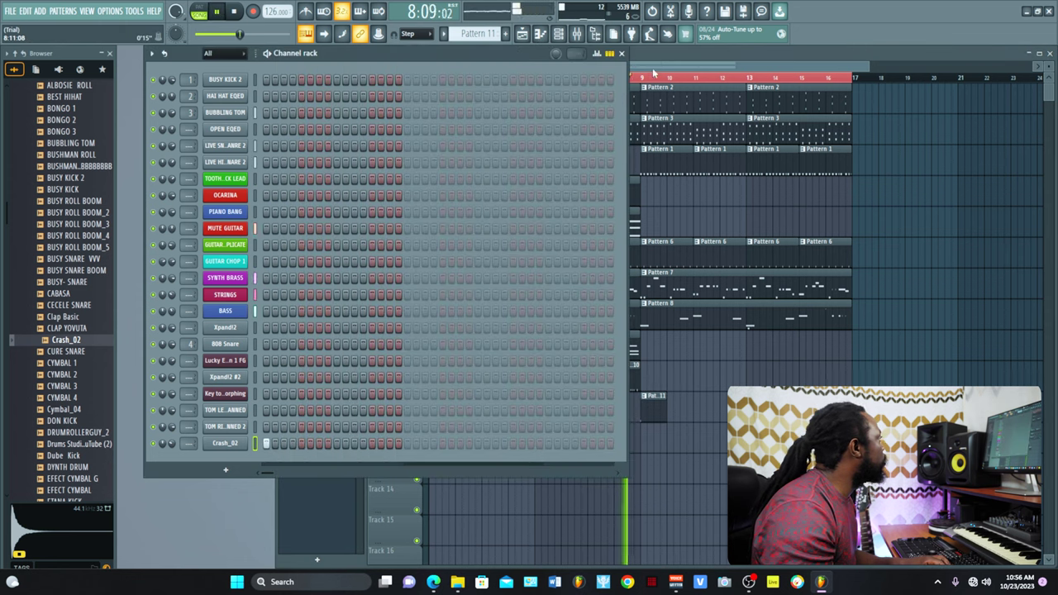
Step: Load an organ sound into part A of the Xpand!2 channel, trying Clean + Funky and settling on Shiny More+ from 012 Organs
{"action": "key", "text": "F5"}
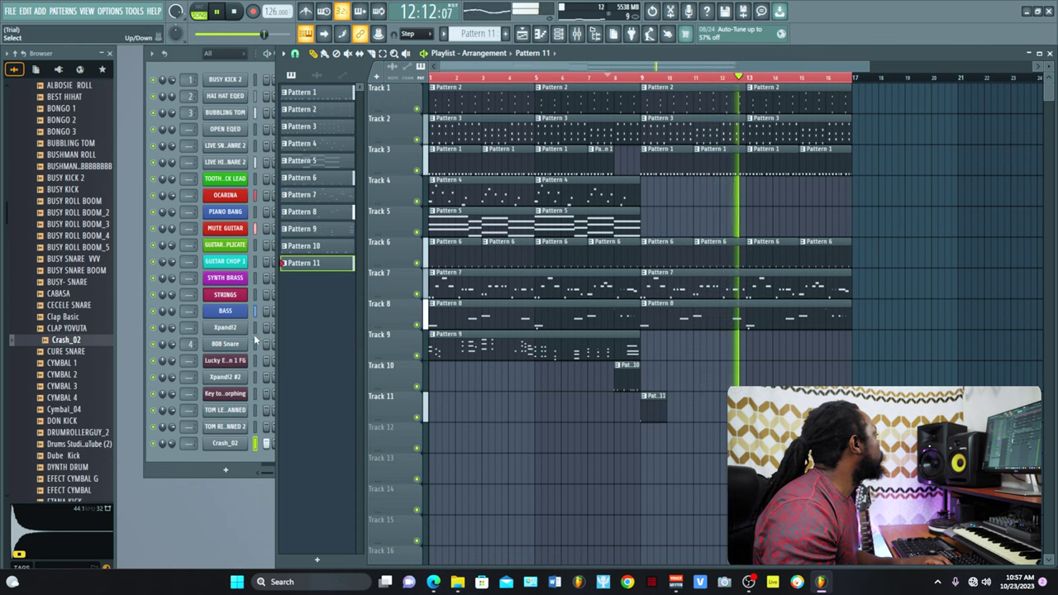
{"action": "left_click", "coordinate": [225, 328]}
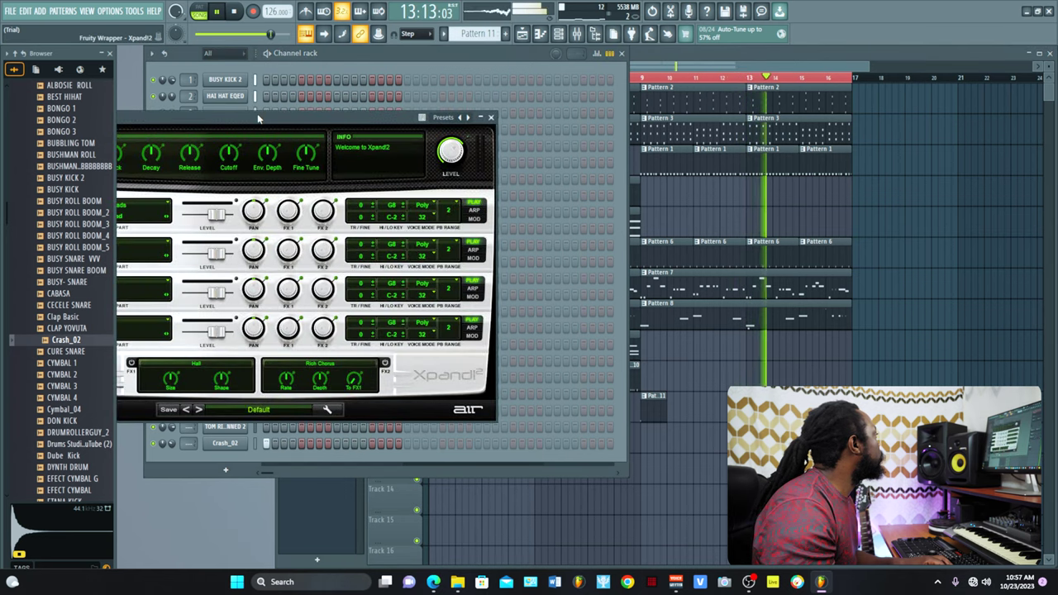
{"action": "left_click_drag", "start_coordinate": [273, 116], "coordinate": [497, 93]}
{"action": "left_click", "coordinate": [348, 189]}
{"action": "mouse_move", "coordinate": [347, 350]}
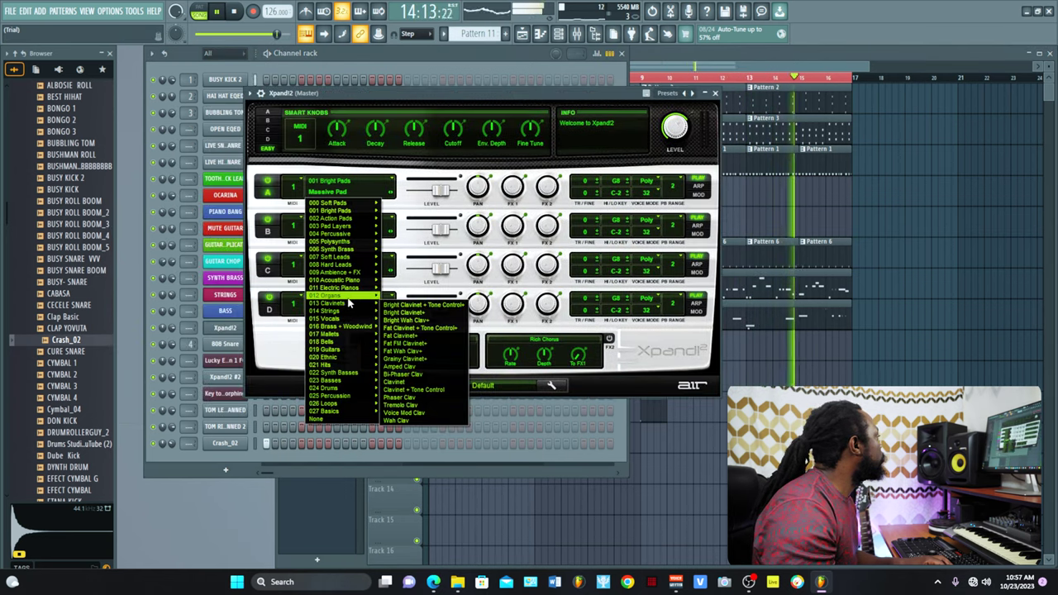
{"action": "mouse_move", "coordinate": [347, 287]}
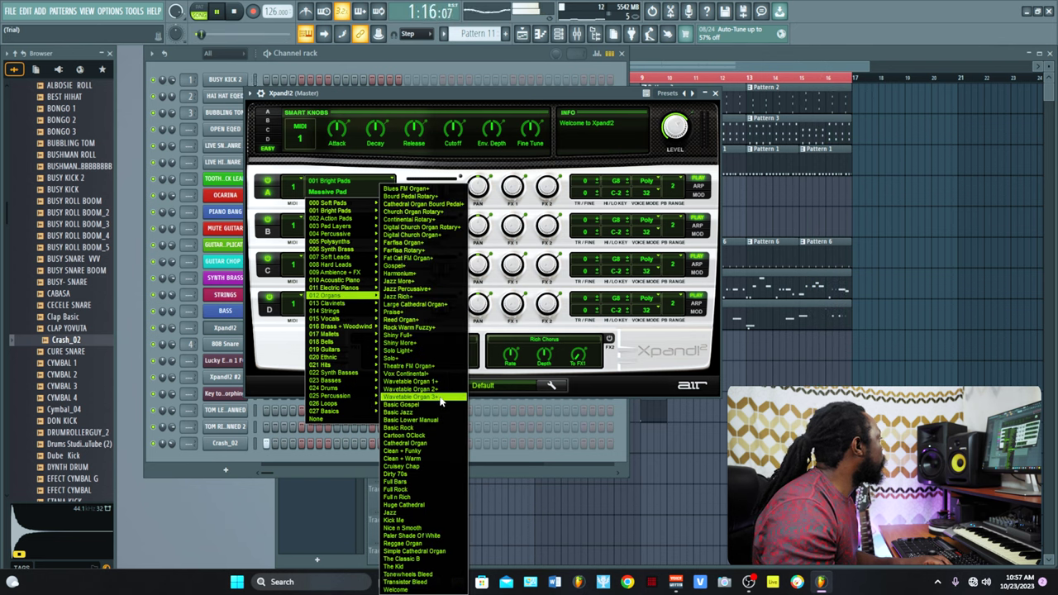
{"action": "left_click", "coordinate": [419, 452]}
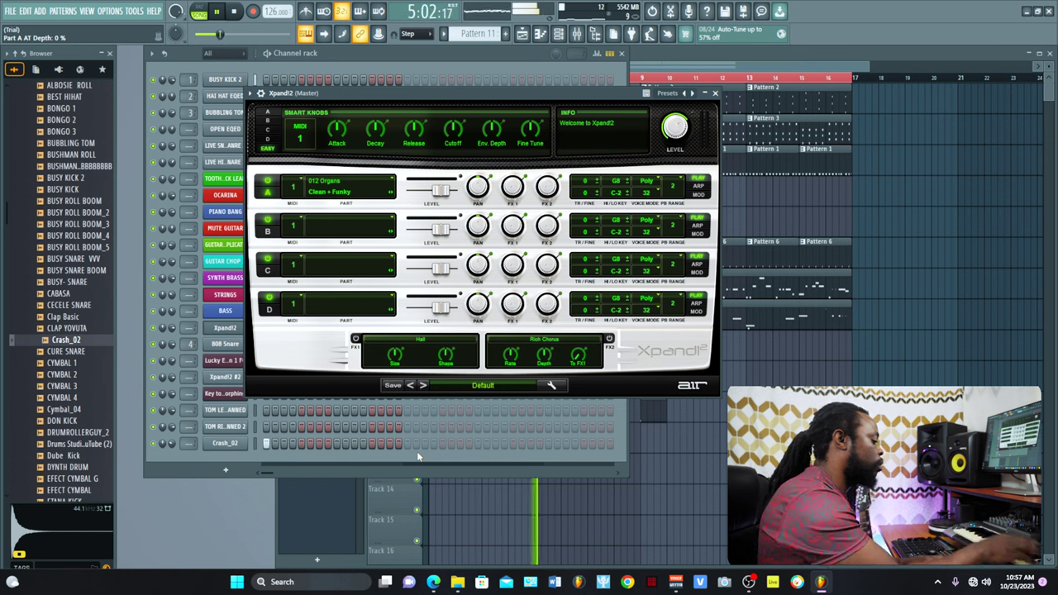
{"action": "key", "text": "space"}
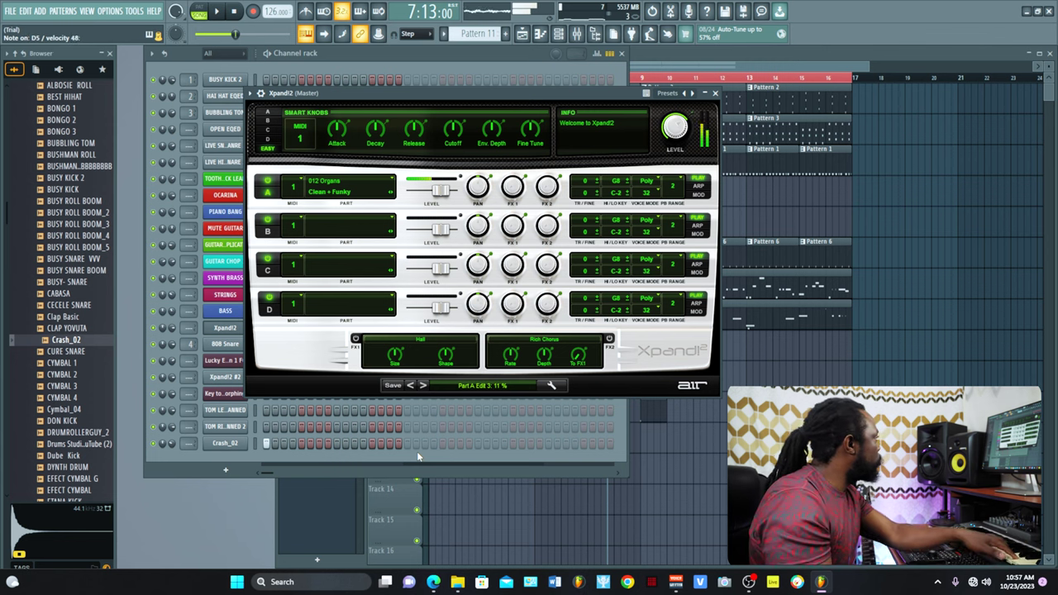
{"action": "left_click", "coordinate": [352, 189]}
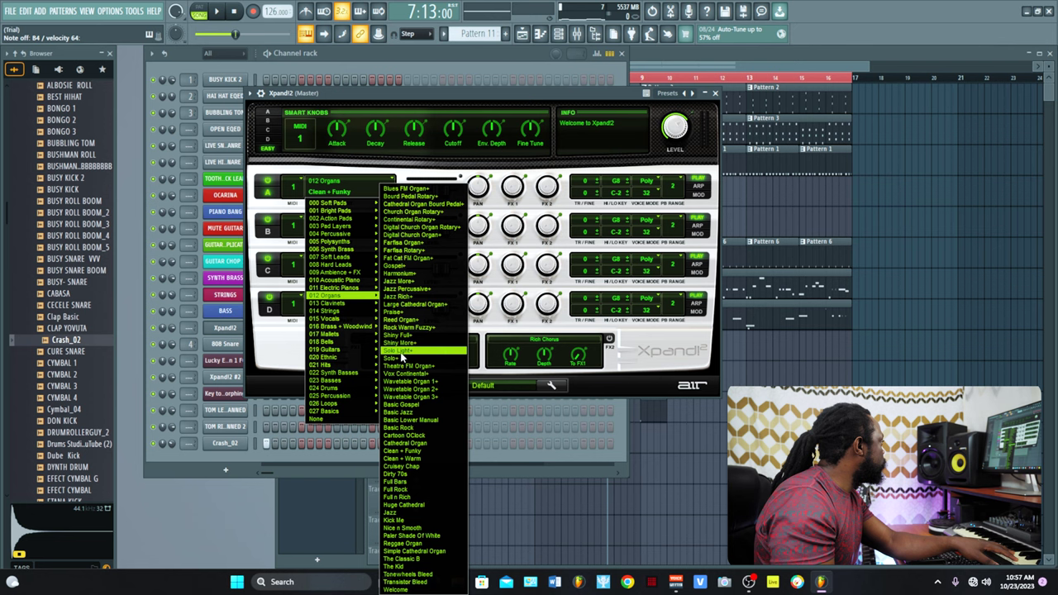
{"action": "left_click", "coordinate": [408, 344]}
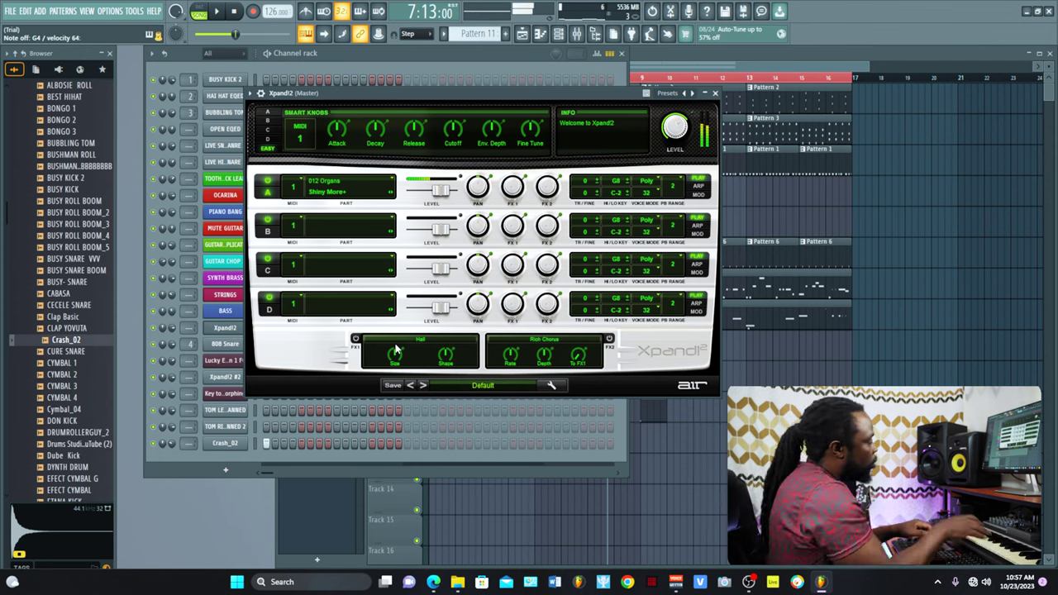
Step: Place Pattern 12 at bar 9 on Track 12 and record a live Xpand!2 organ part into it
{"action": "left_click", "coordinate": [523, 34]}
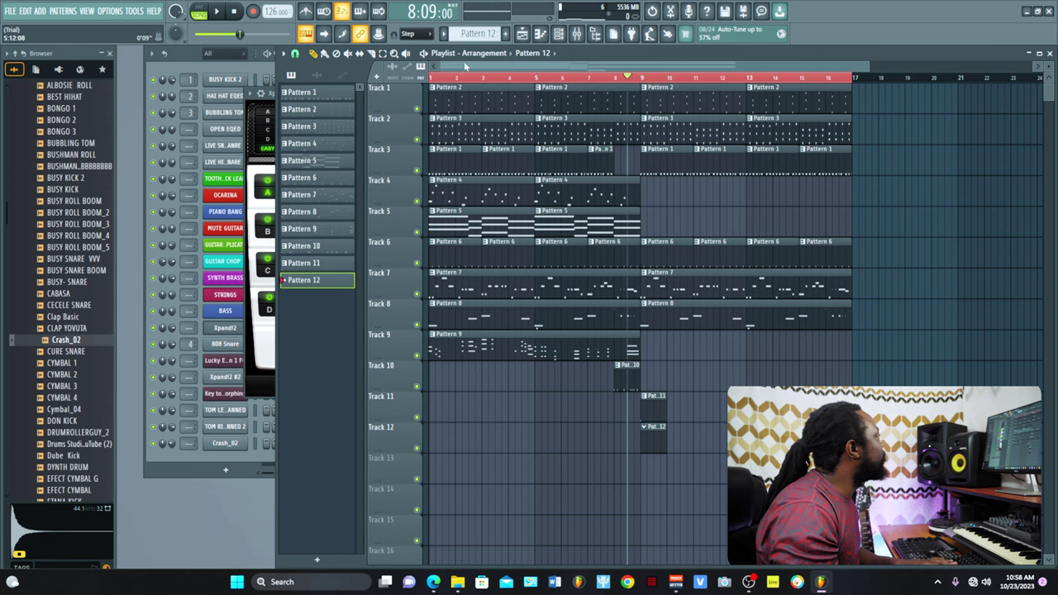
{"action": "left_click", "coordinate": [253, 12]}
{"action": "key", "text": "space"}
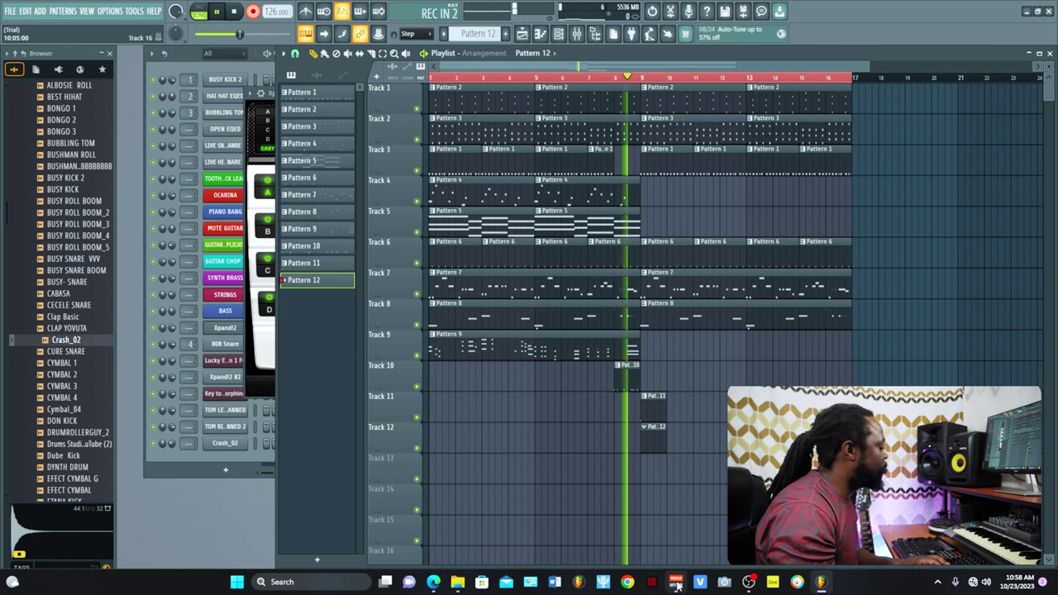
{"action": "mouse_move", "coordinate": [677, 585]}
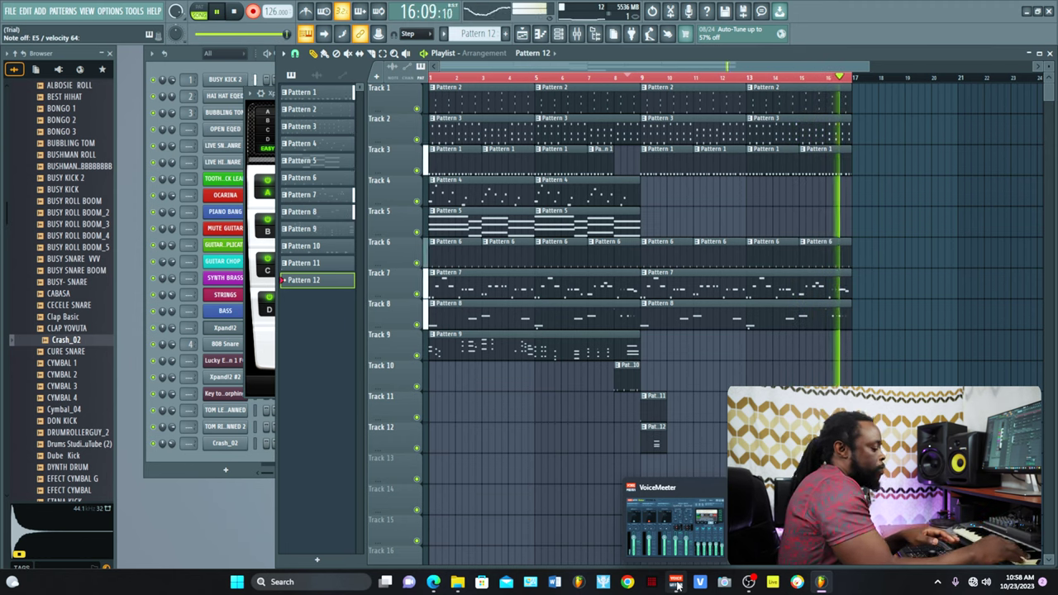
{"action": "key", "text": "space"}
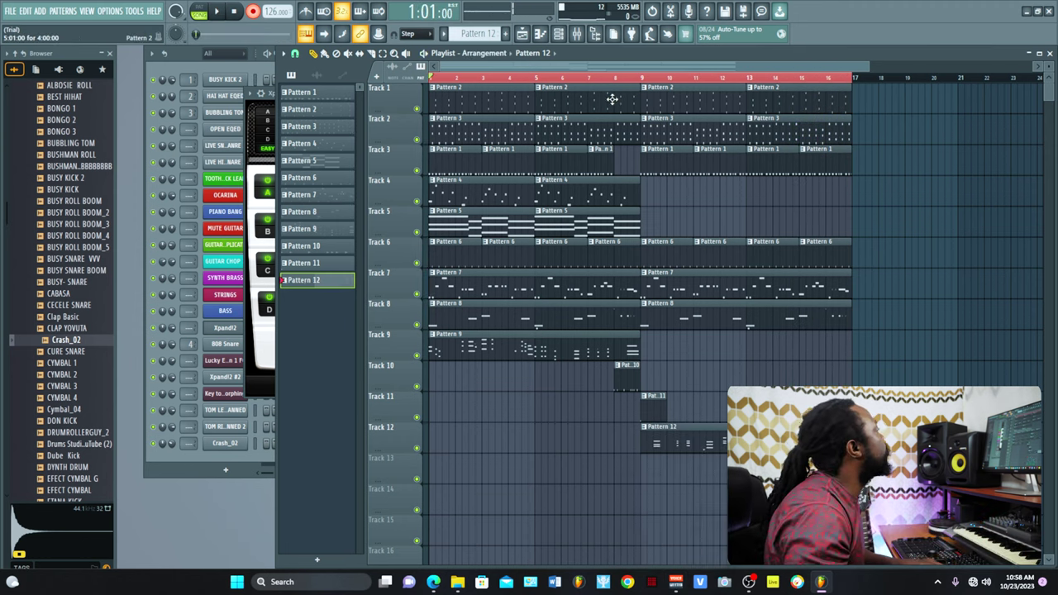
Step: Play the arrangement from bar 9 and open Pattern 12 on Track 12 to check the recorded organ part
{"action": "left_click", "coordinate": [642, 82]}
{"action": "key", "text": "space"}
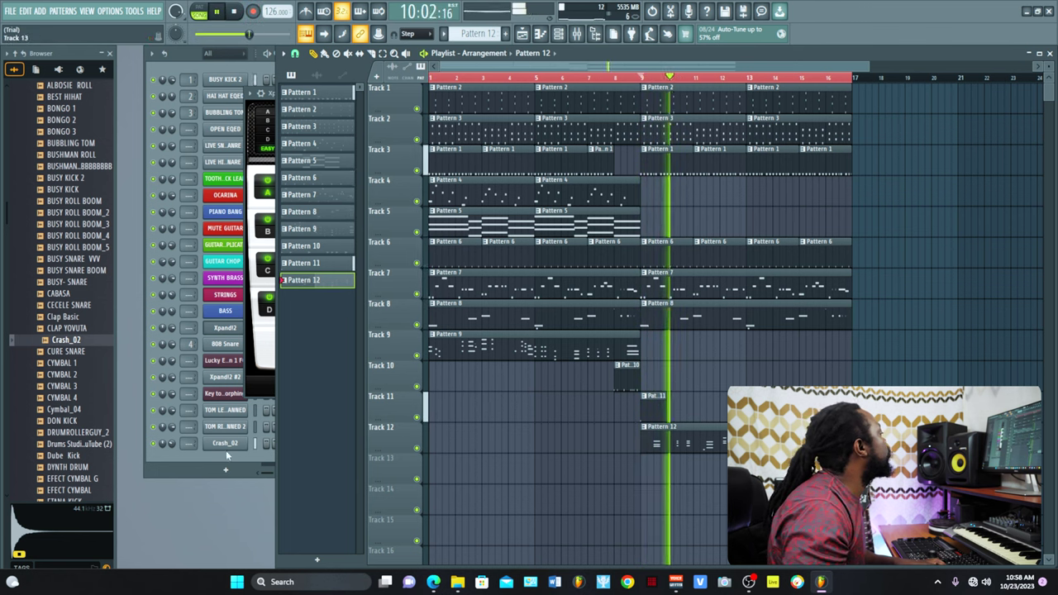
{"action": "double_click", "coordinate": [686, 445]}
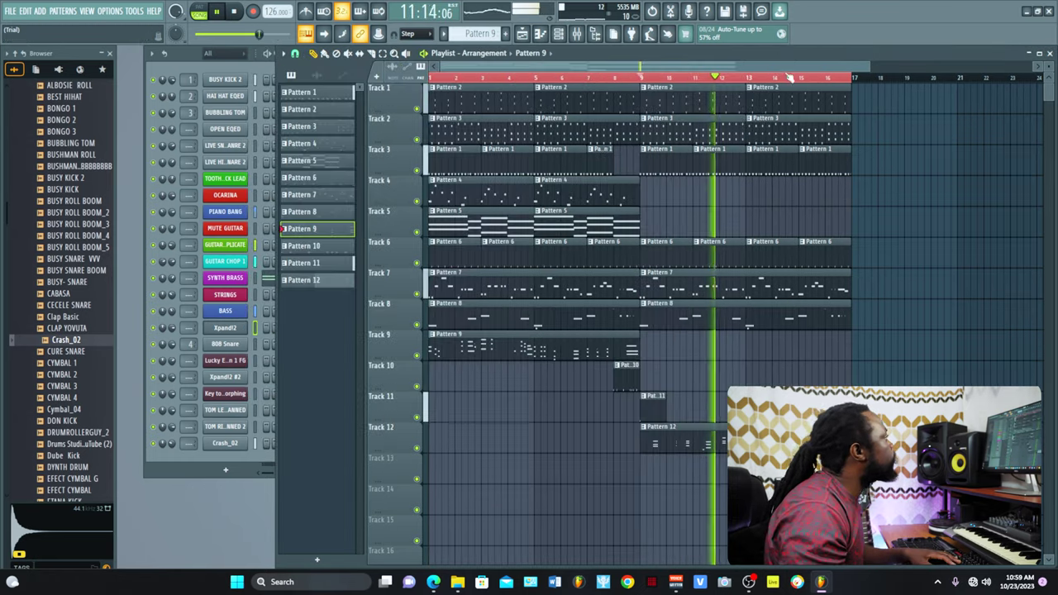
Step: Trim the last Pattern 1 clip on Track 3 to end just after bar 16 starts and add Pattern 13 at bar 16
{"action": "key", "text": "space"}
{"action": "left_click", "coordinate": [826, 77]}
{"action": "left_click", "coordinate": [657, 430]}
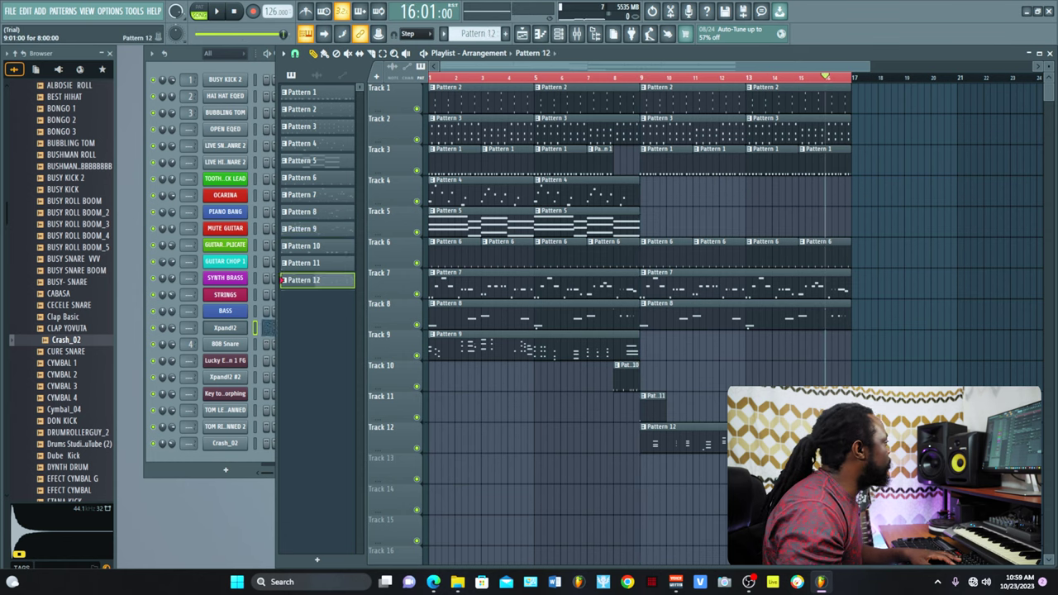
{"action": "key", "text": "F4"}
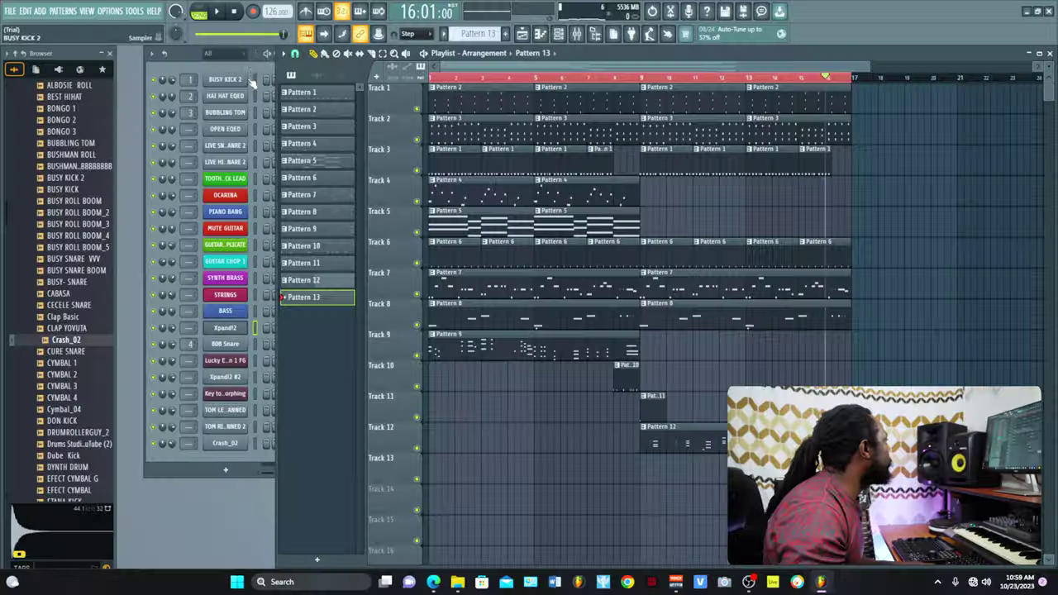
Step: Listen repeatedly to the passage starting at bar 16 to work out where the fill belongs
{"action": "key", "text": "F6"}
{"action": "key", "text": "space"}
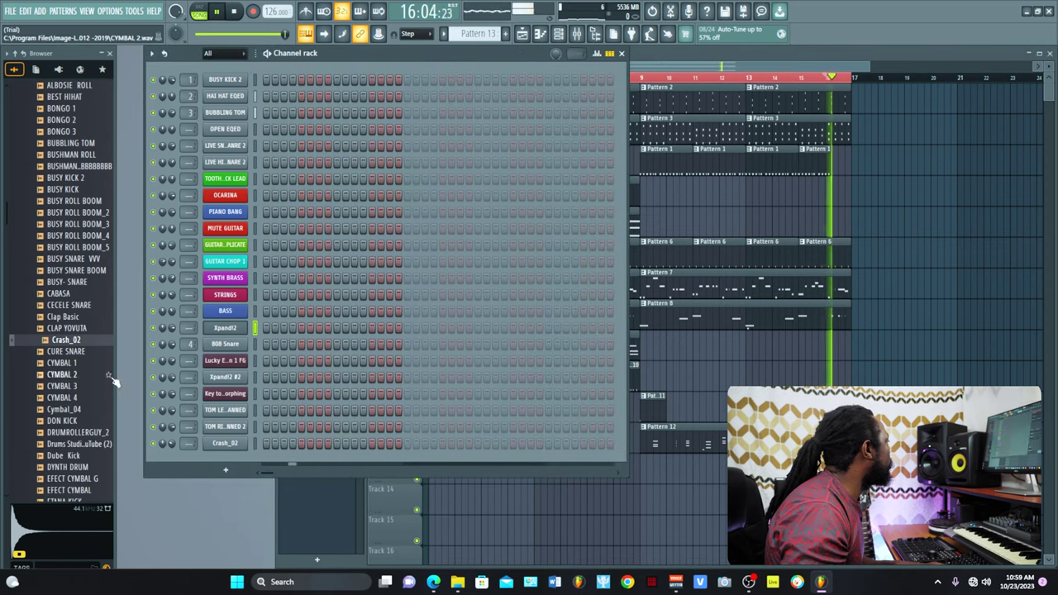
{"action": "key", "text": "space"}
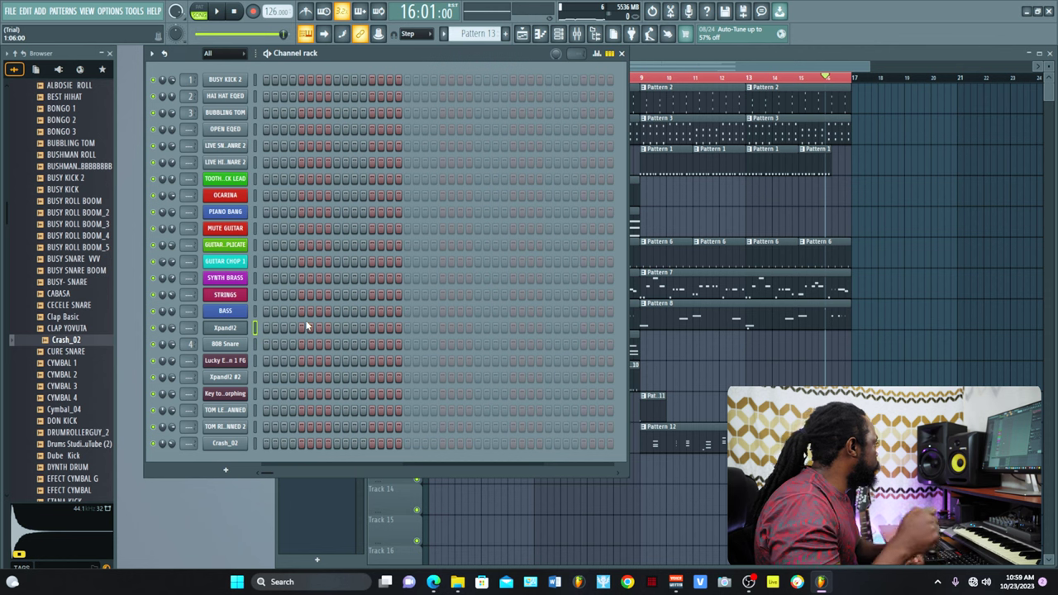
{"action": "key", "text": "space"}
{"action": "key", "text": "space"}
{"action": "key", "text": "space"}
{"action": "key", "text": "space"}
{"action": "key", "text": "space"}
{"action": "key", "text": "space"}
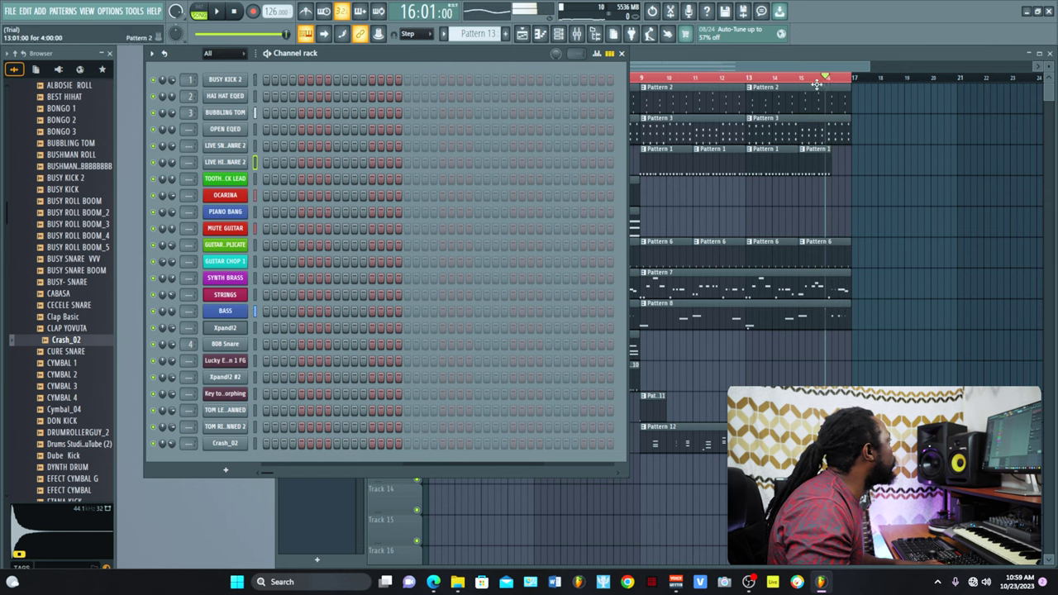
{"action": "left_click", "coordinate": [521, 33]}
{"action": "key", "text": "space"}
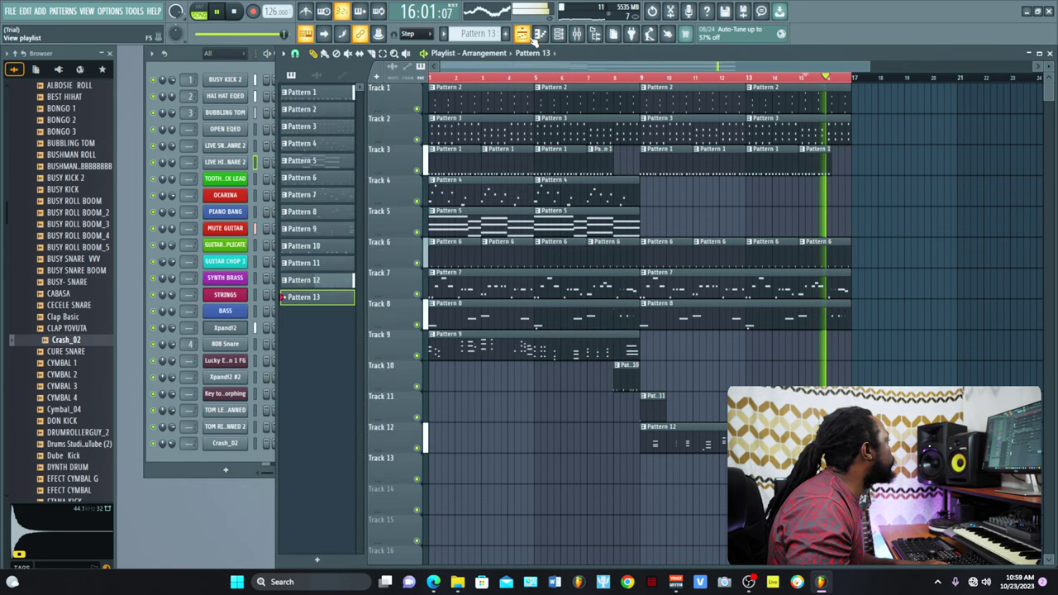
{"action": "key", "text": "space"}
Step: Put a LIVE HIGH SNARE 2 hit on step 1 of Pattern 13 and play it back from 15:05
{"action": "left_click", "coordinate": [263, 72]}
{"action": "key", "text": "space"}
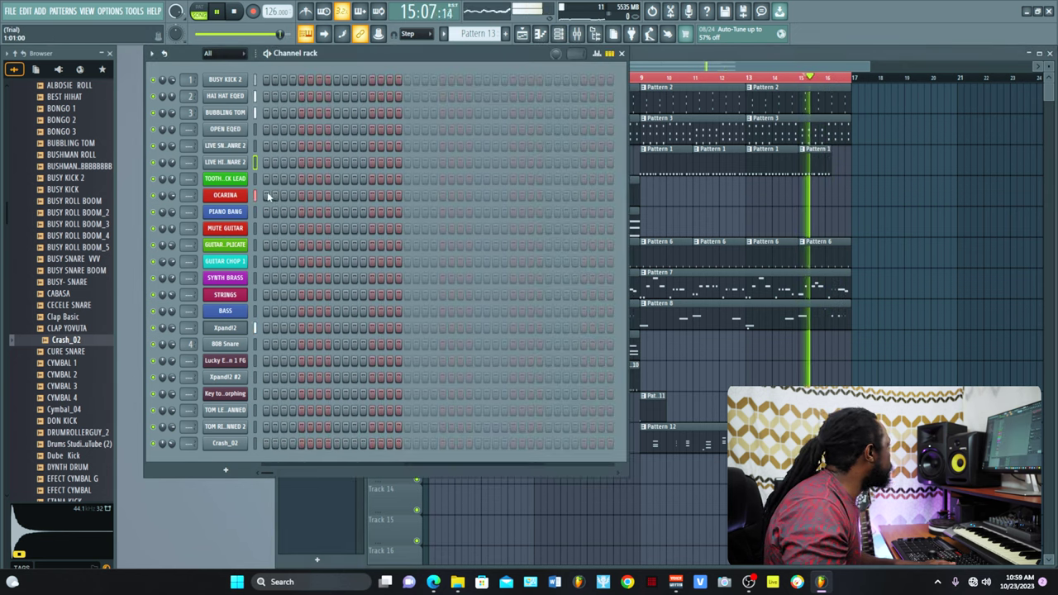
{"action": "key", "text": "space"}
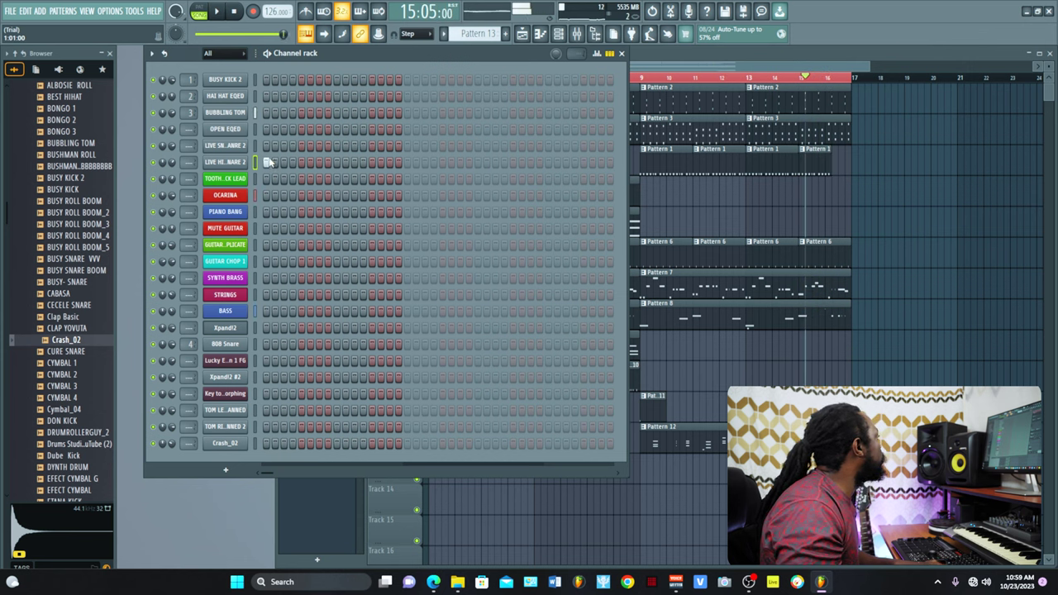
{"action": "key", "text": "space"}
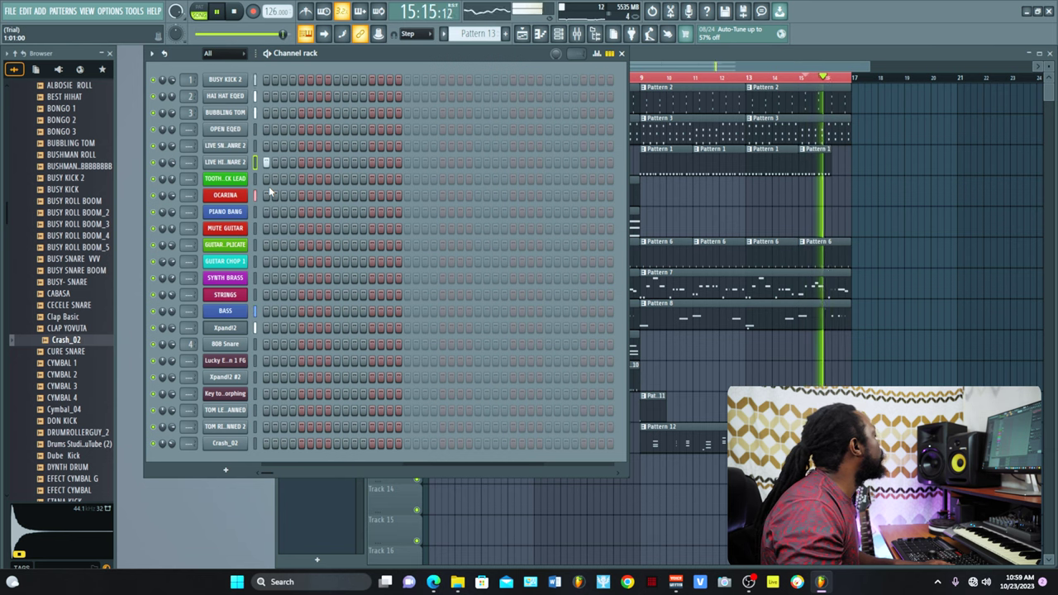
{"action": "key", "text": "space"}
Step: Add a second LIVE HIGH SNARE 2 note on C5 just after the first hit and shorten it to about one step
{"action": "right_click", "coordinate": [255, 157]}
{"action": "left_click", "coordinate": [273, 163]}
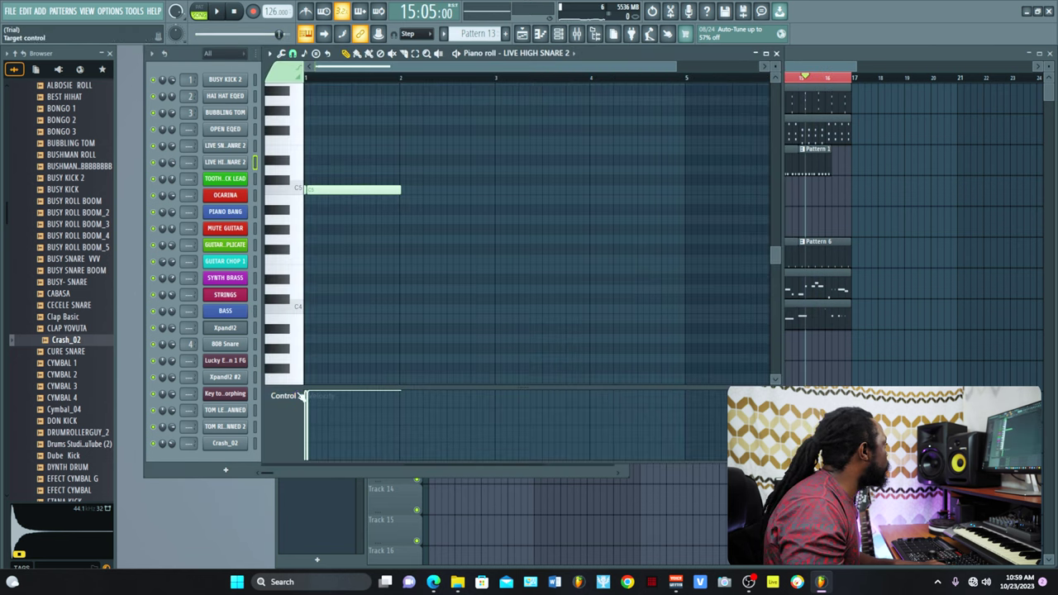
{"action": "key", "text": "space"}
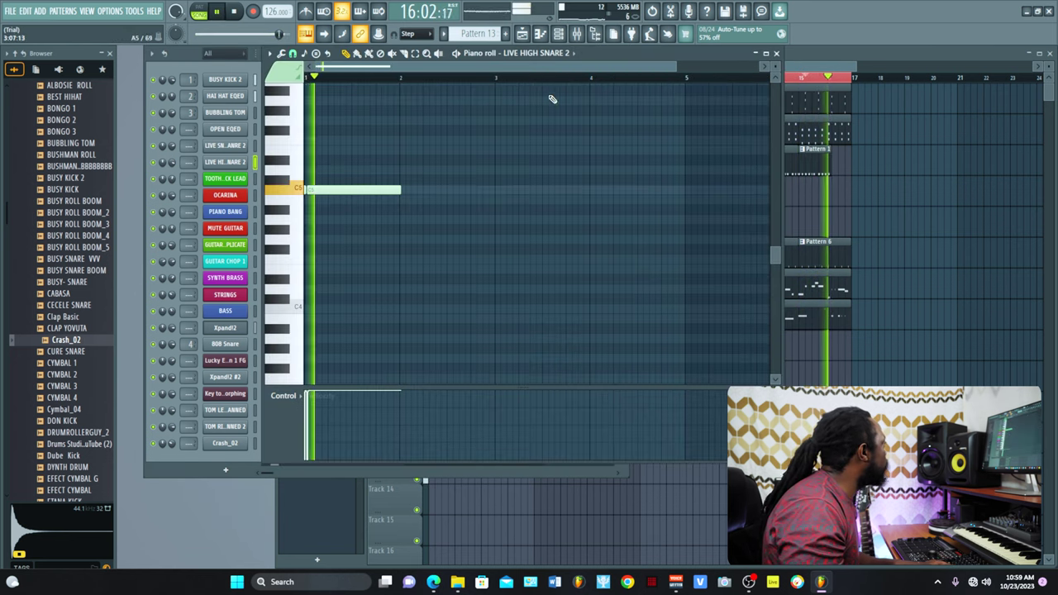
{"action": "left_click_drag", "start_coordinate": [677, 66], "coordinate": [450, 94]}
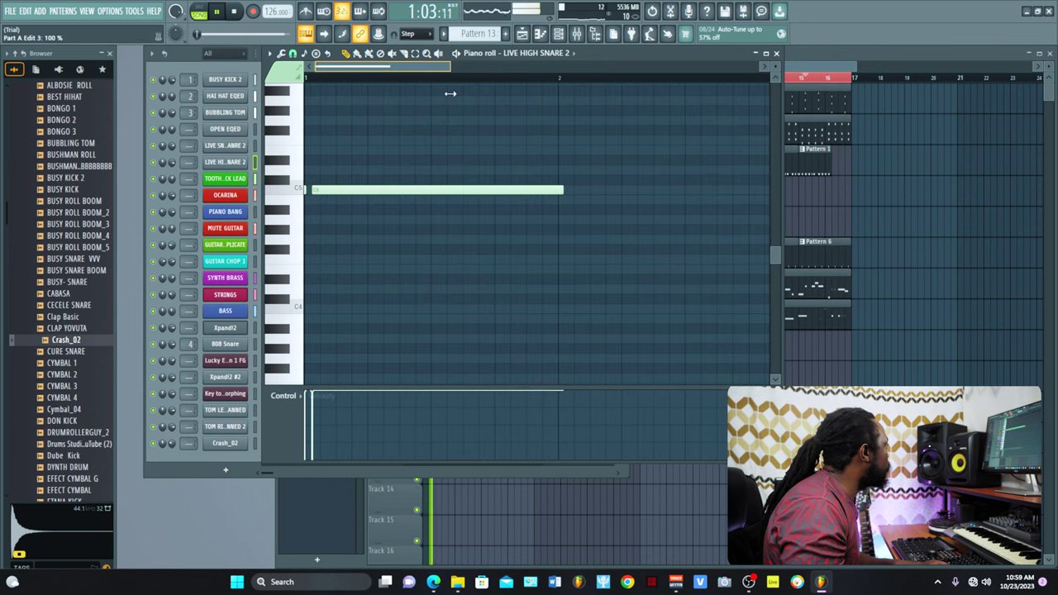
{"action": "left_click_drag", "start_coordinate": [562, 190], "coordinate": [333, 213]}
Step: Add TOM LEFT PANNED hits on steps 7–9, TOM RIGHT PANNED 2 hits on steps 11–12, and a LIVE HIGH SNARE 2 note on step 13
{"action": "key", "text": "F7"}
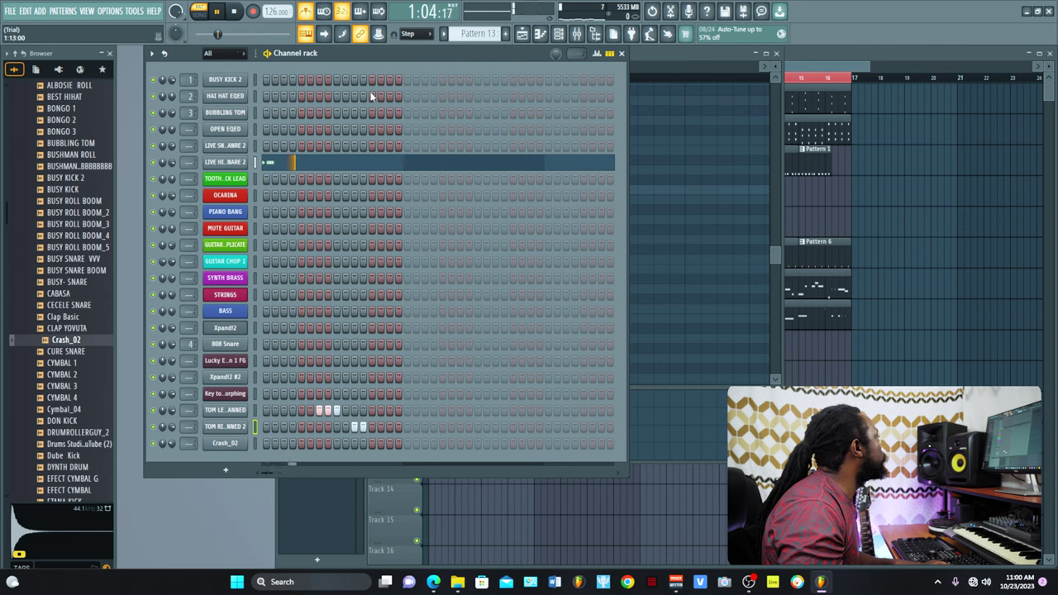
{"action": "key", "text": "space"}
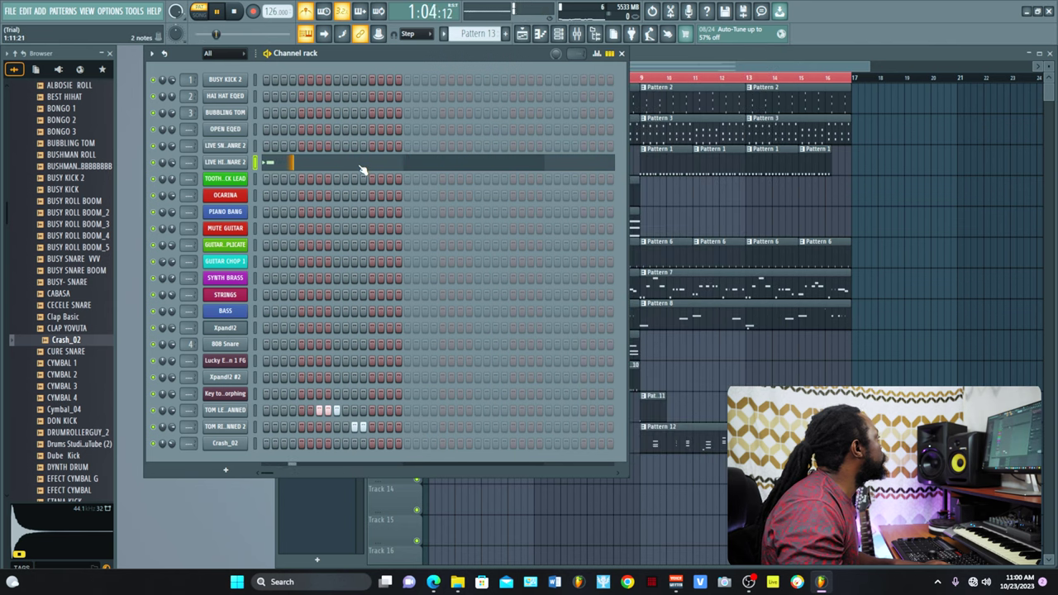
{"action": "left_click", "coordinate": [360, 169]}
{"action": "key", "text": "space"}
{"action": "key", "text": "space"}
{"action": "left_click_drag", "start_coordinate": [482, 201], "coordinate": [507, 195]}
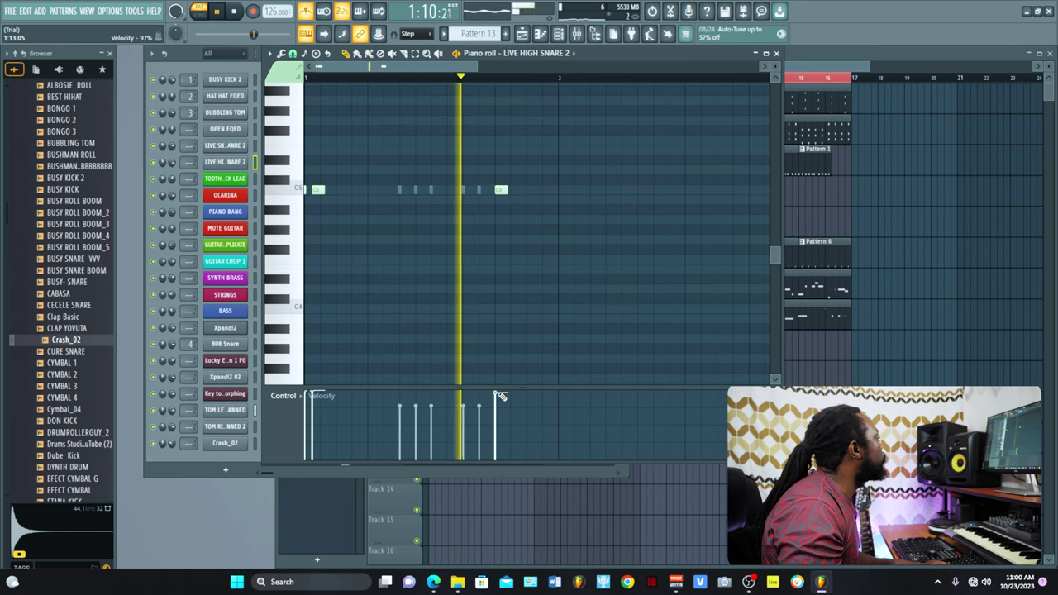
Step: Add the Crash_02 sample again as a new channel below the first crash and lower its channel volume to 26%
{"action": "key", "text": "F6"}
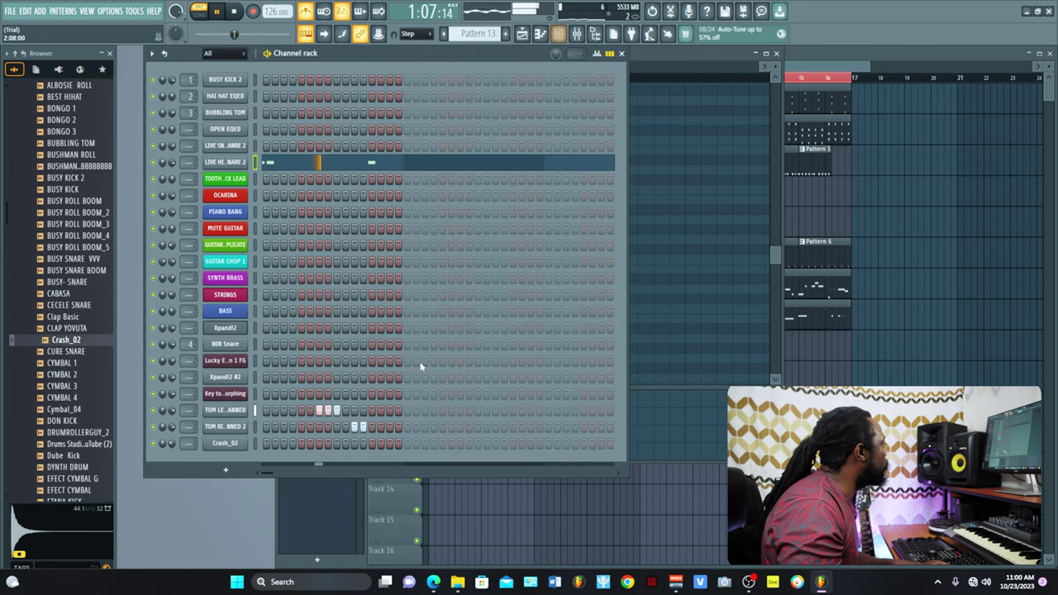
{"action": "right_click", "coordinate": [239, 445]}
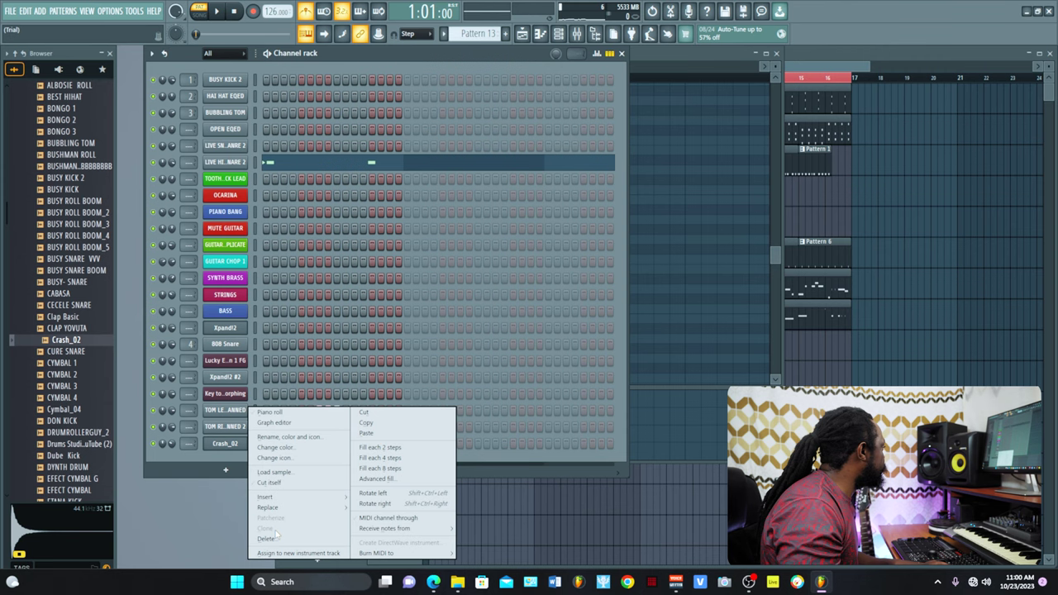
{"action": "key", "text": "Escape"}
{"action": "left_click_drag", "start_coordinate": [77, 350], "coordinate": [232, 475]}
{"action": "left_click", "coordinate": [221, 463]}
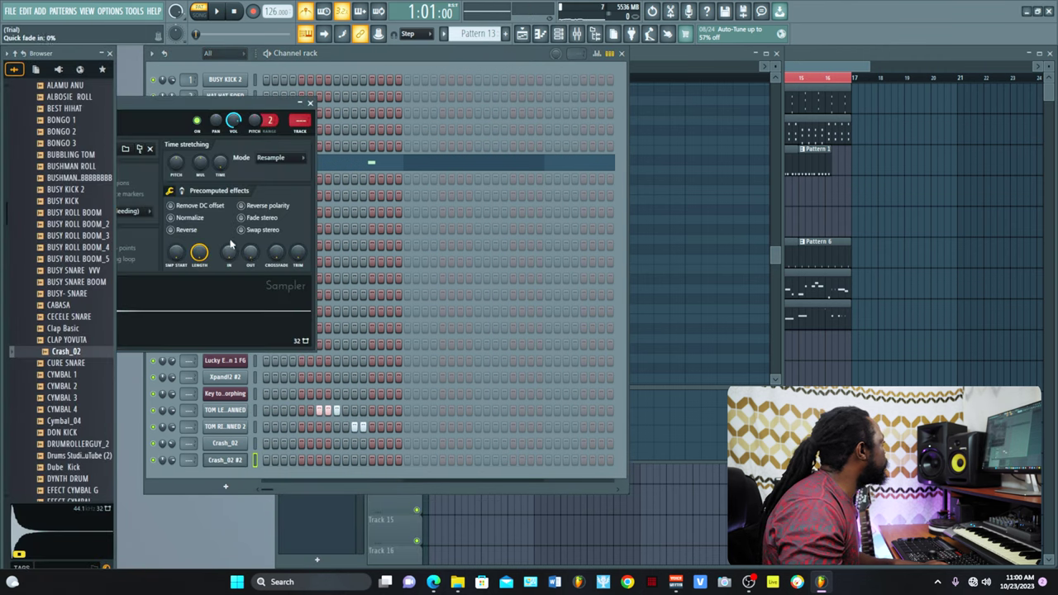
{"action": "key", "text": "Escape"}
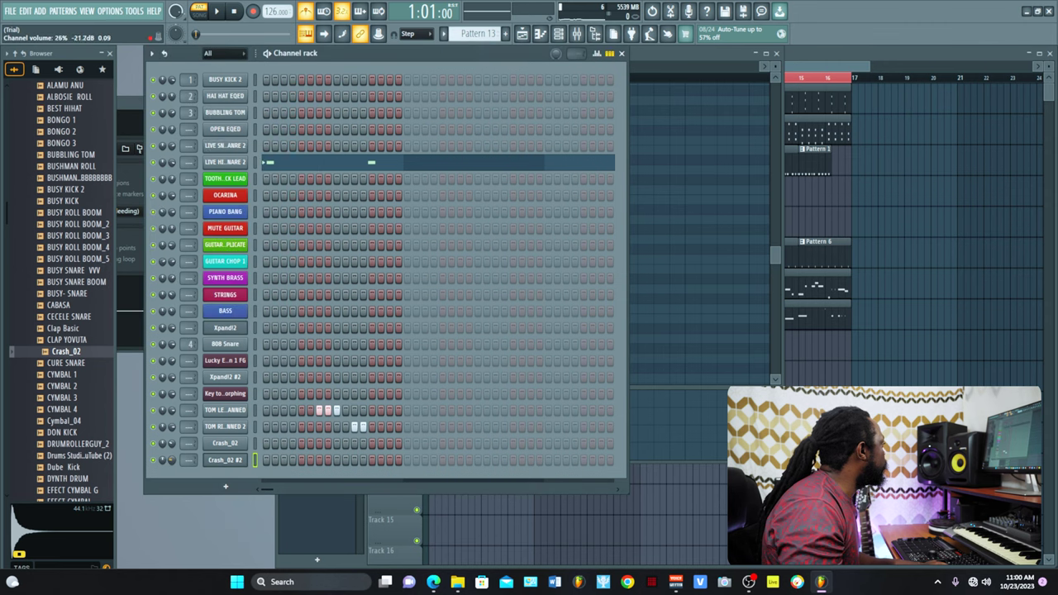
Step: Add a Crash_02 #2 hit on step 13 of Pattern 13 during playback, briefly opening and closing that channel's sampler settings
{"action": "key", "text": "space"}
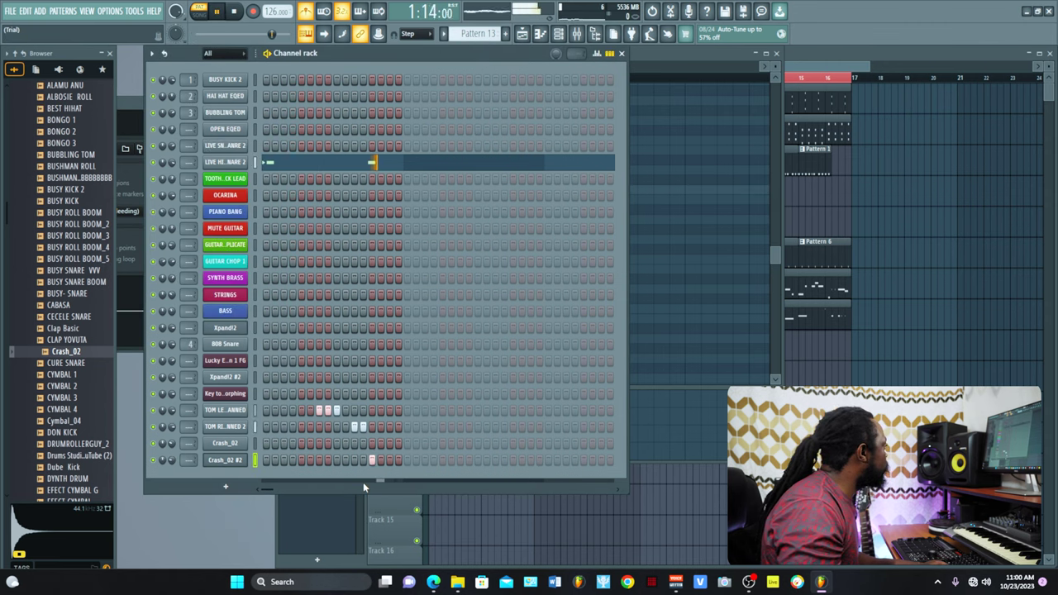
{"action": "left_click", "coordinate": [225, 460]}
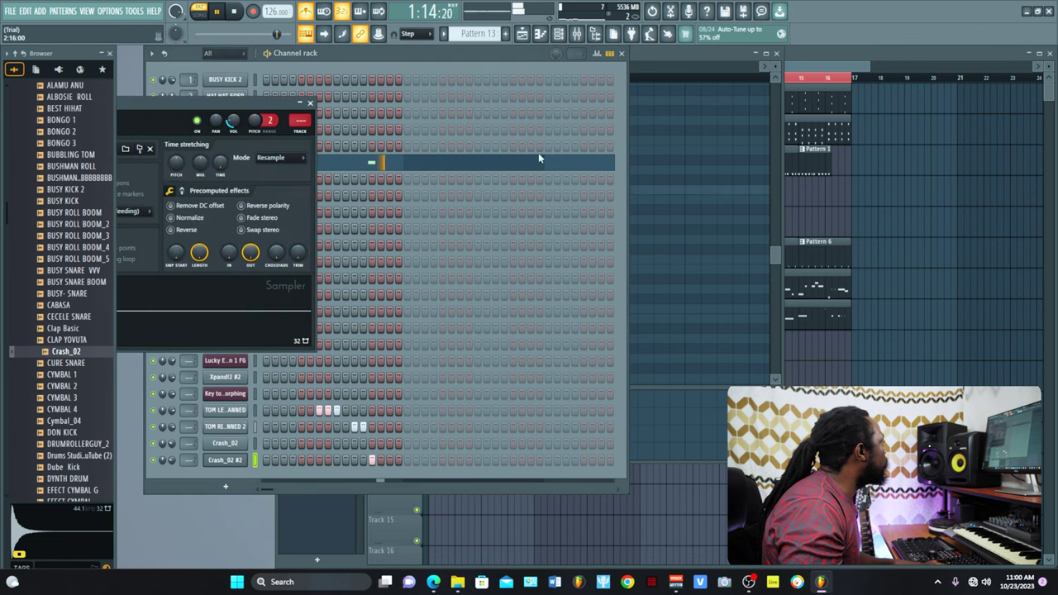
{"action": "left_click", "coordinate": [310, 105]}
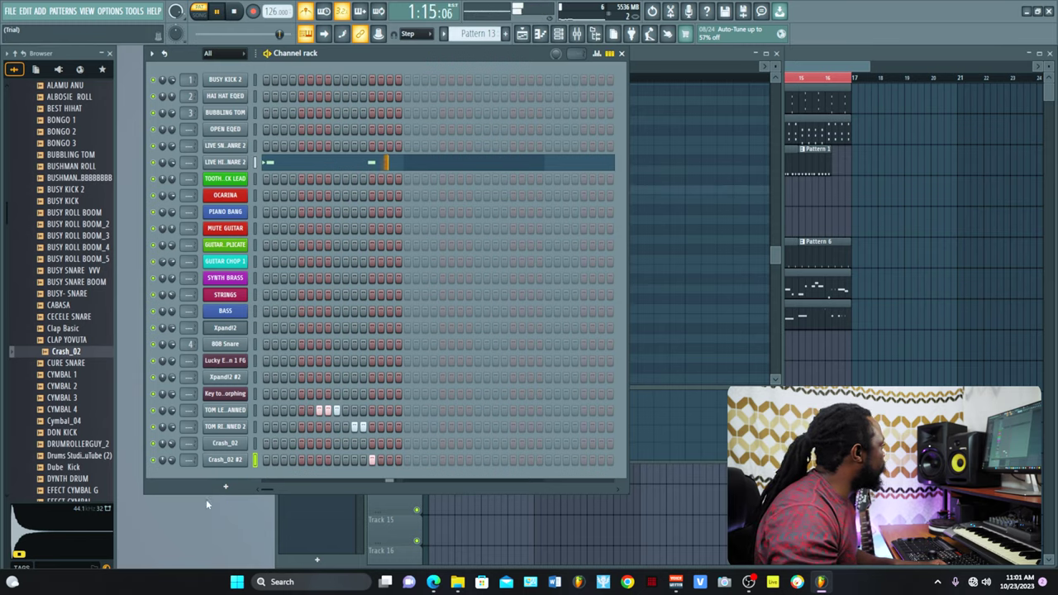
Step: Add BUSY KICK 2 and OPEN EQED hits on steps 3 and 5 of Pattern 13, and return to the playlist
{"action": "key", "text": "space"}
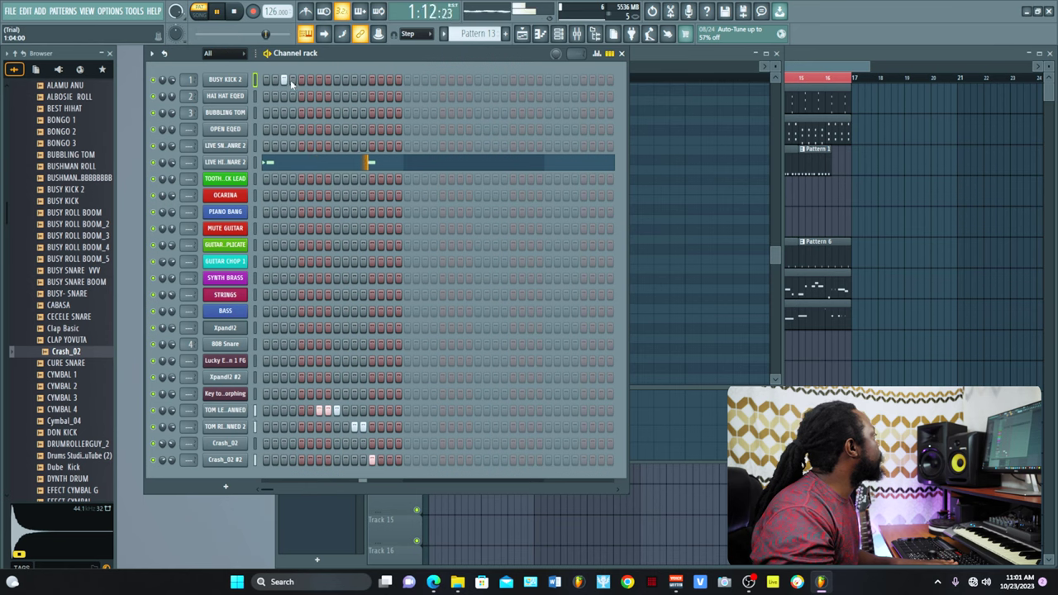
{"action": "left_click", "coordinate": [284, 129]}
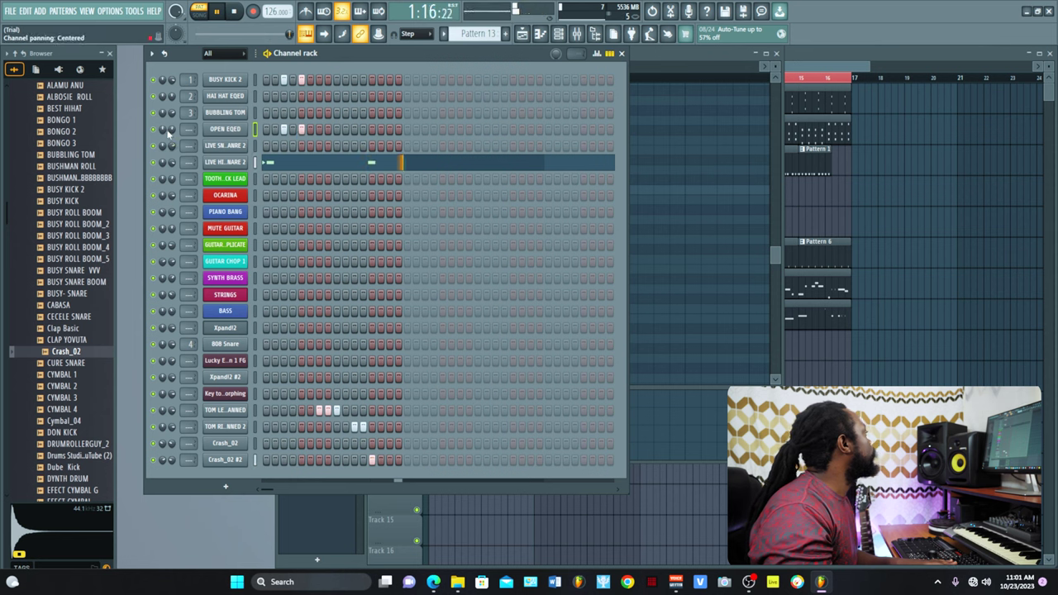
{"action": "key", "text": "F5"}
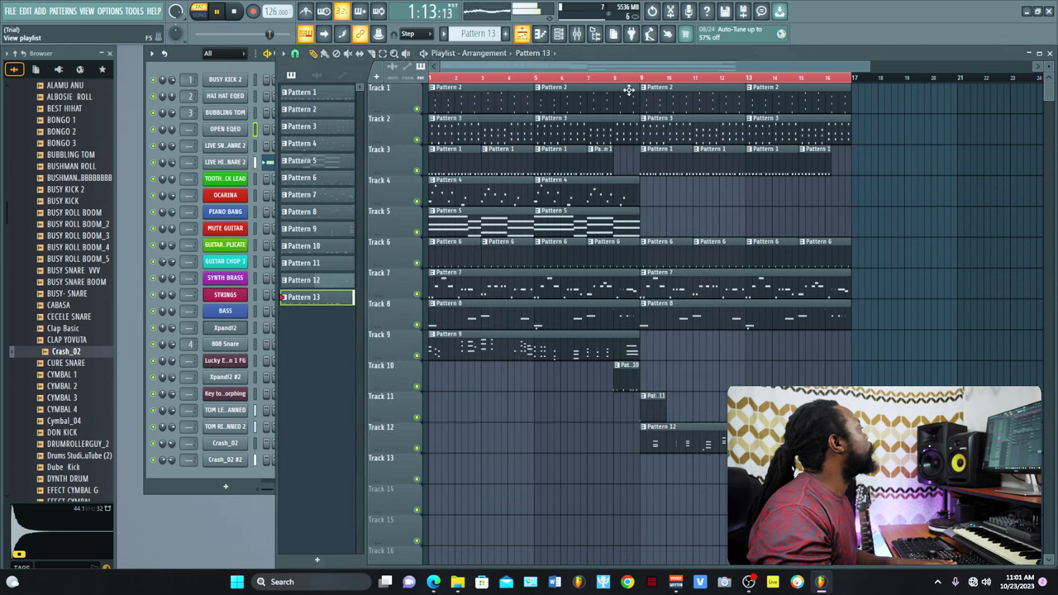
Step: Play the arrangement in song mode and delete the first Pattern 4 clip from Track 4
{"action": "left_click", "coordinate": [833, 80]}
{"action": "key", "text": "space"}
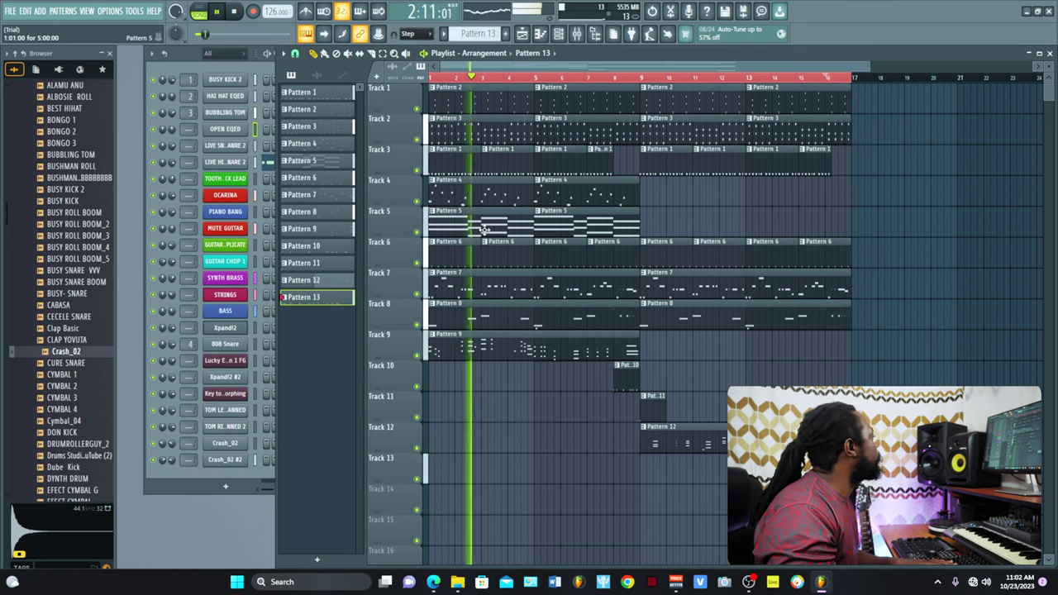
{"action": "right_click", "coordinate": [520, 192]}
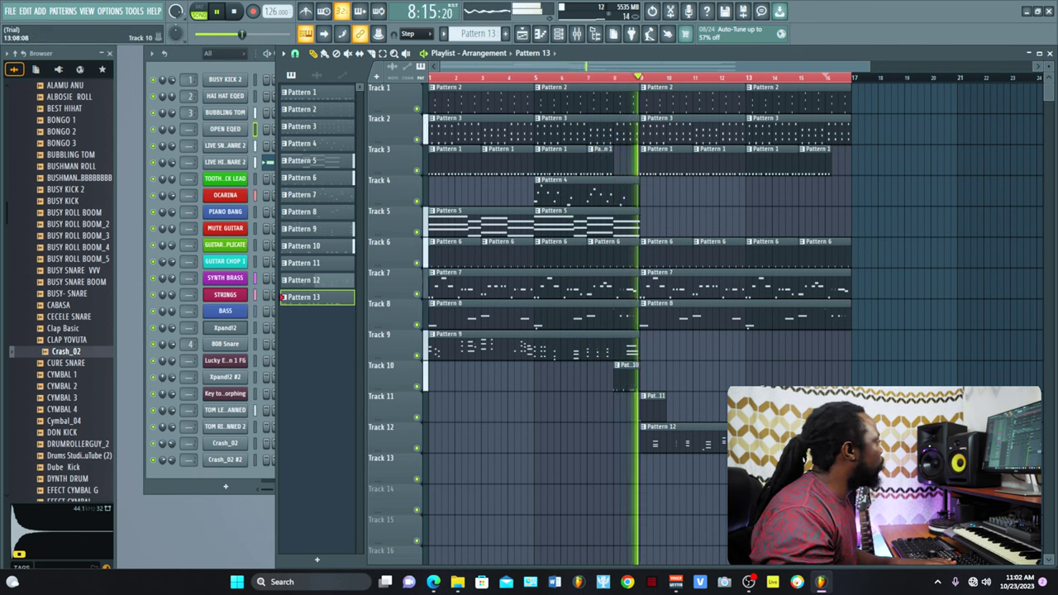
Step: Select the longer Xpand!2 chords in bars 2 to 4 of Pattern 12 and shorten them together slightly
{"action": "left_click", "coordinate": [684, 446]}
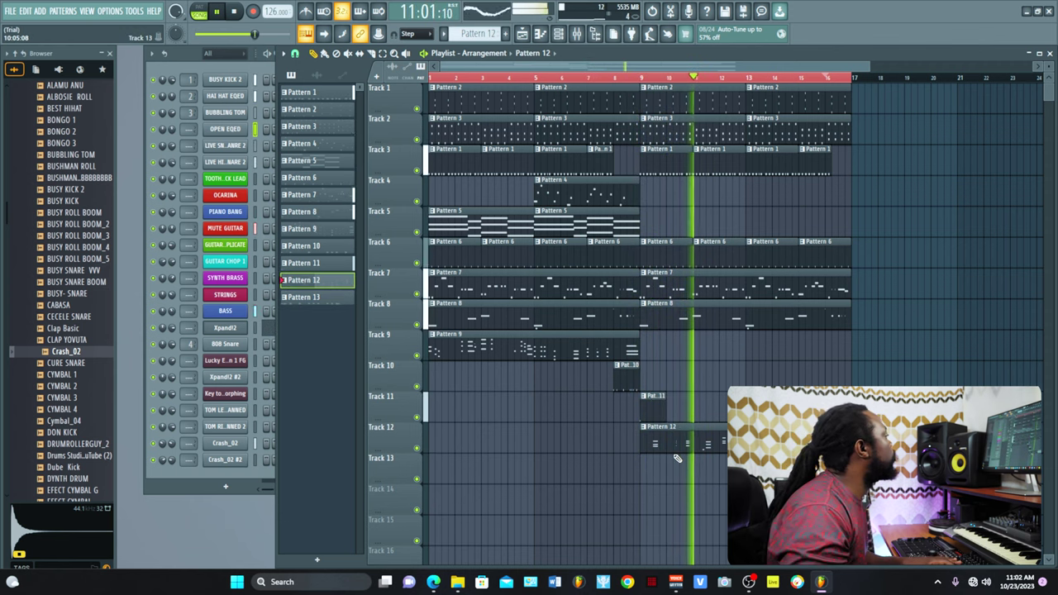
{"action": "double_click", "coordinate": [685, 438]}
{"action": "left_click", "coordinate": [418, 54]}
{"action": "left_click_drag", "start_coordinate": [455, 260], "coordinate": [586, 91]}
{"action": "left_click_drag", "start_coordinate": [747, 267], "coordinate": [685, 94]}
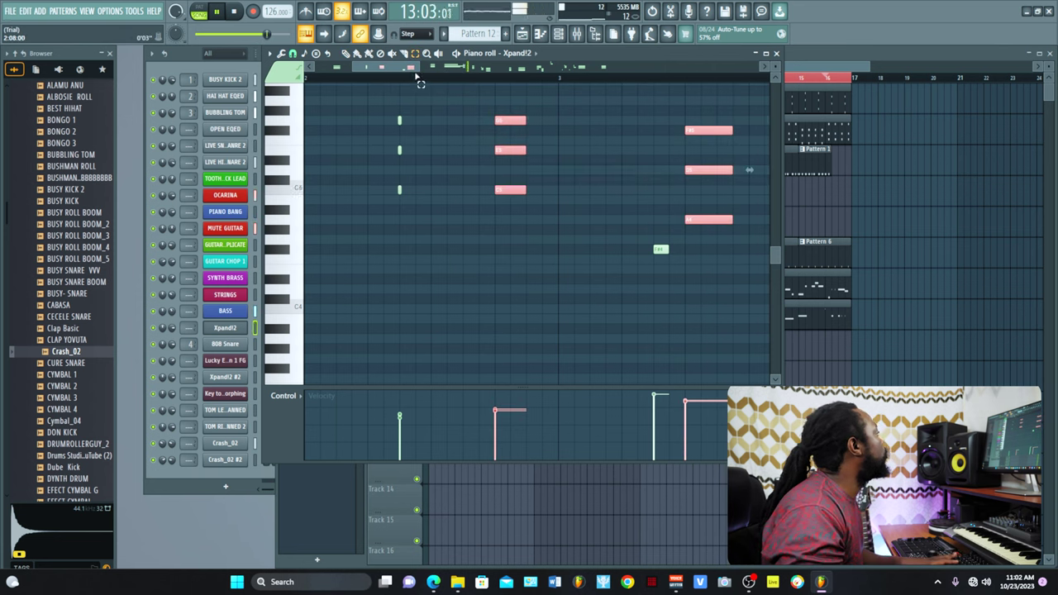
{"action": "scroll", "coordinate": [421, 83], "scroll_direction": "right", "scroll_amount": 5}
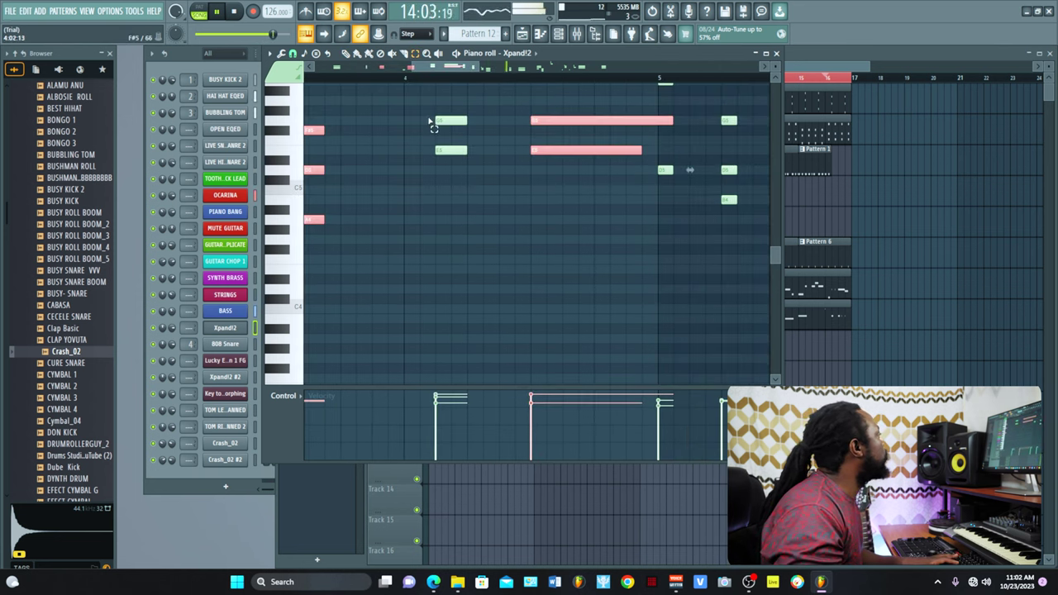
{"action": "scroll", "coordinate": [409, 94], "scroll_direction": "left", "scroll_amount": 3}
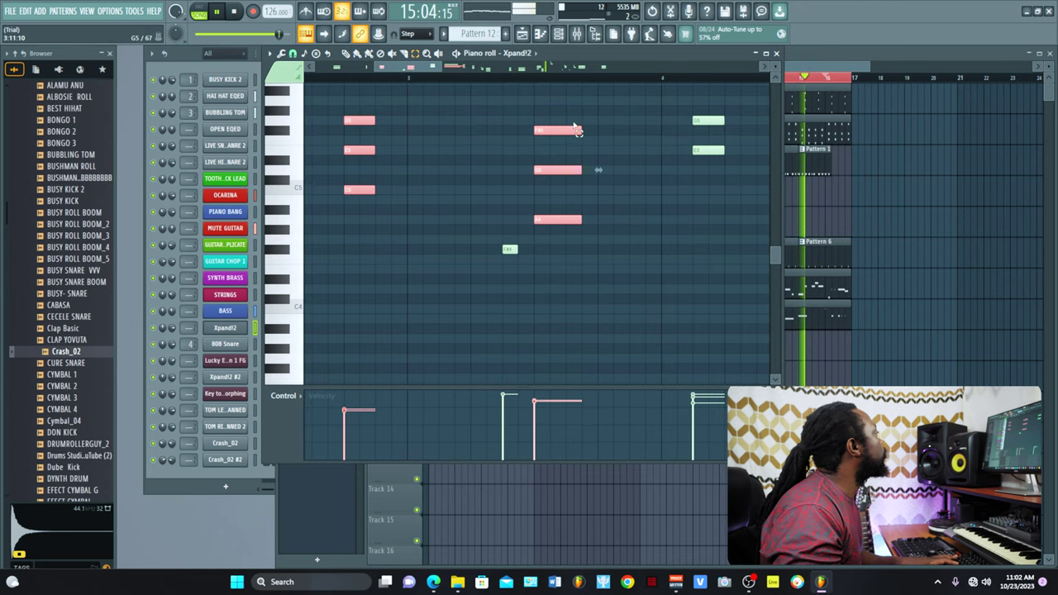
{"action": "left_click_drag", "start_coordinate": [599, 170], "coordinate": [589, 169]}
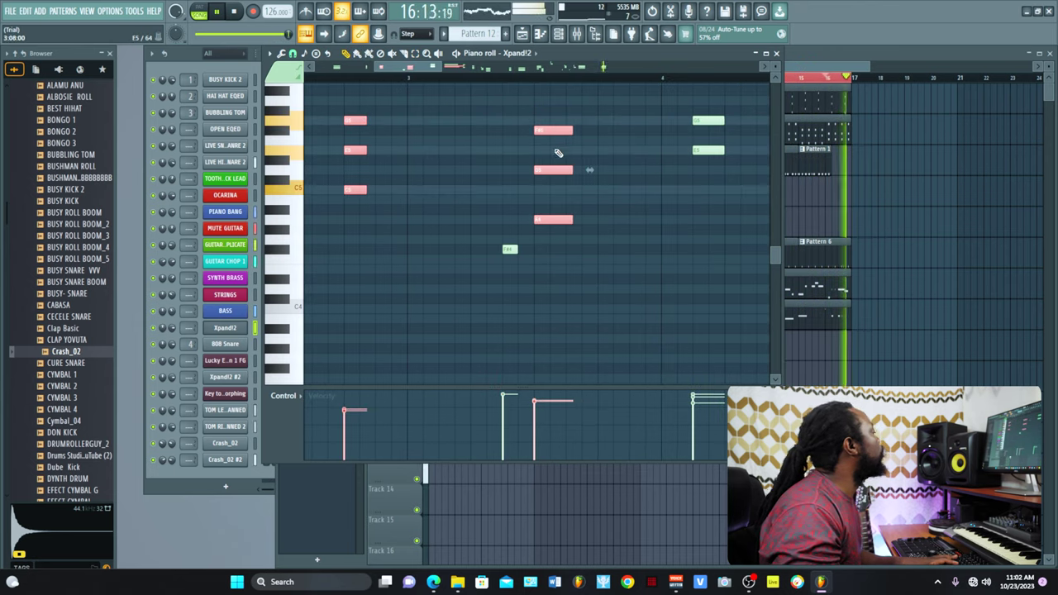
Step: Shift all playlist clips to start at bar 4, and place Pattern 1 and a new Pattern 15 at bar 1
{"action": "left_click", "coordinate": [537, 33]}
{"action": "key", "text": "space"}
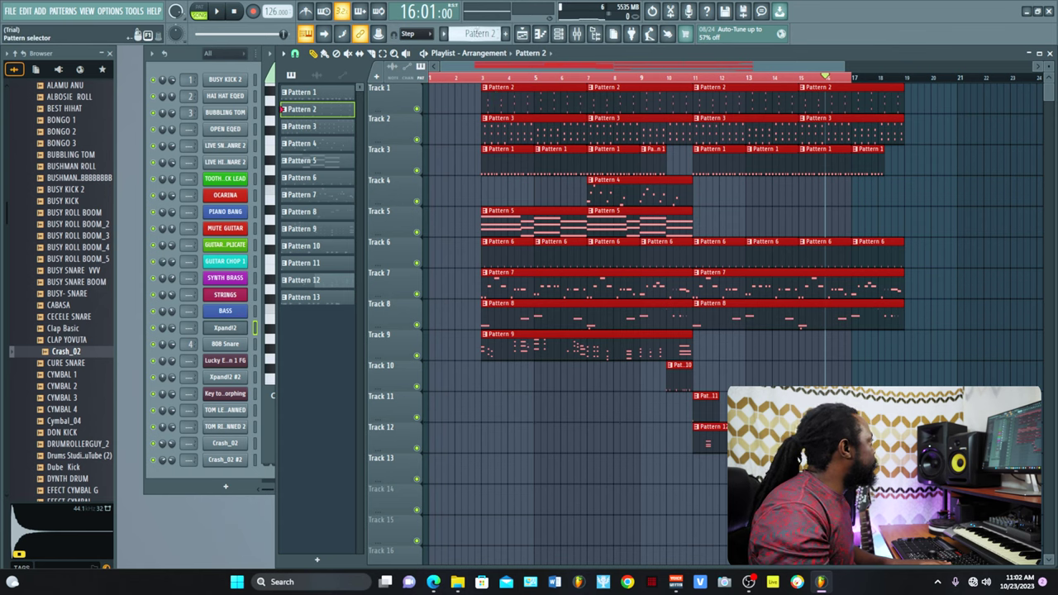
{"action": "key", "text": "F4"}
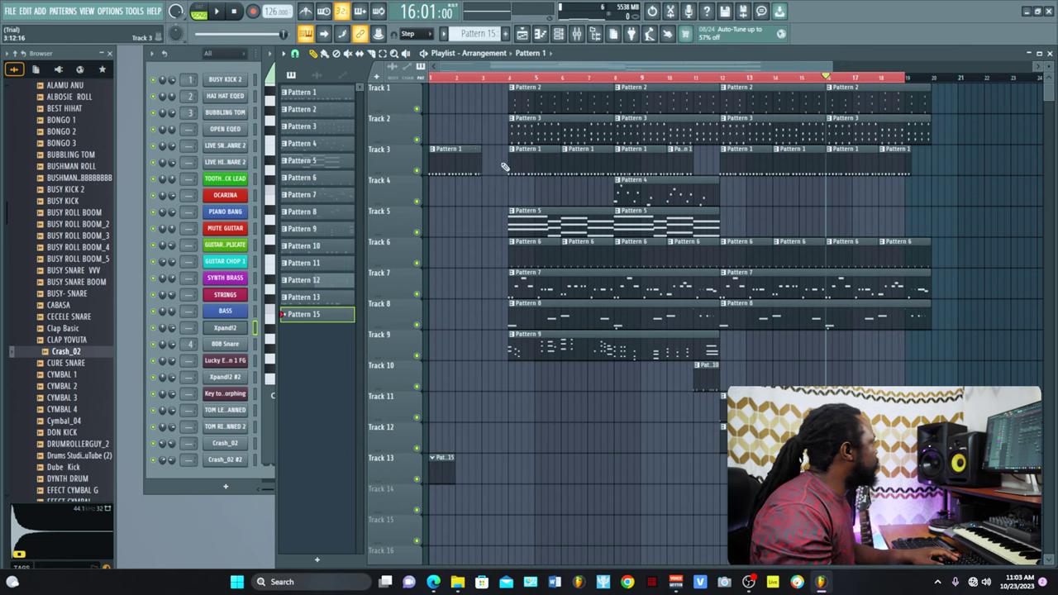
{"action": "left_click", "coordinate": [539, 34]}
Step: Record a three-bar PIANO BANG part into Pattern 15 over the Pattern 1 beat and play it back
{"action": "left_click", "coordinate": [259, 64]}
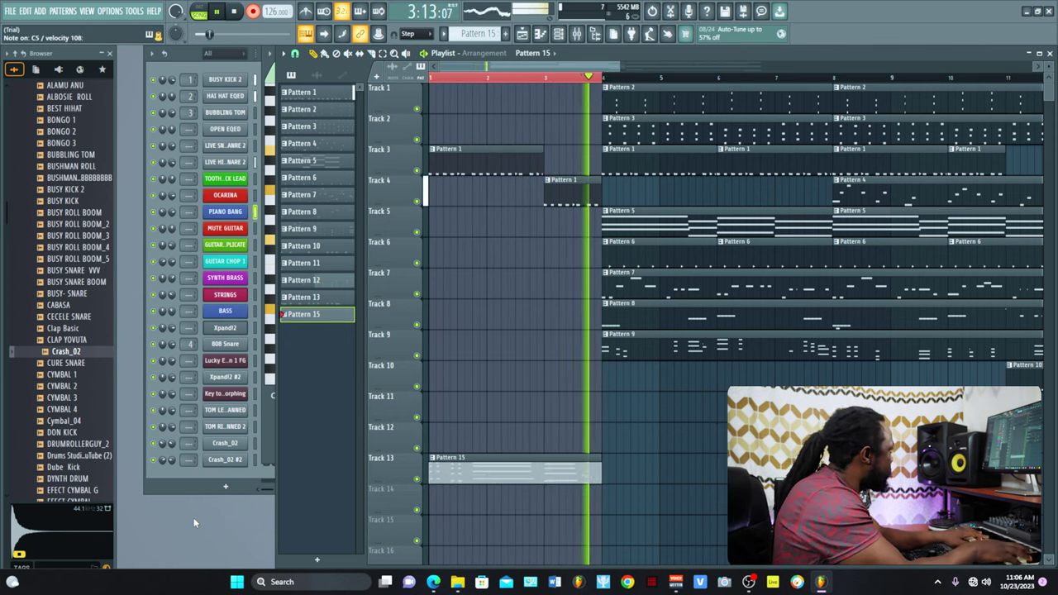
{"action": "key", "text": "space"}
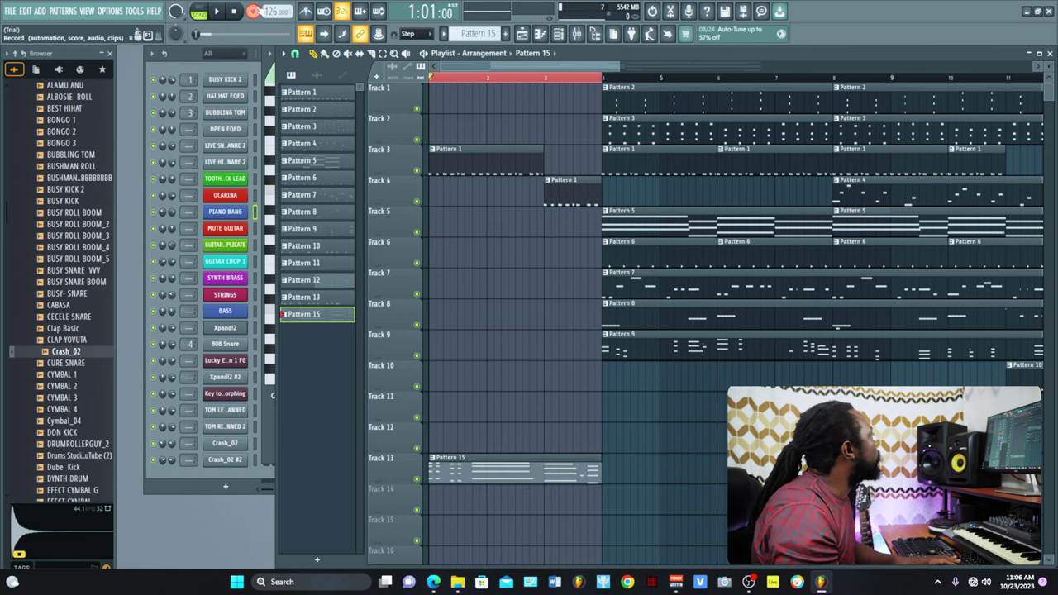
{"action": "key", "text": "space"}
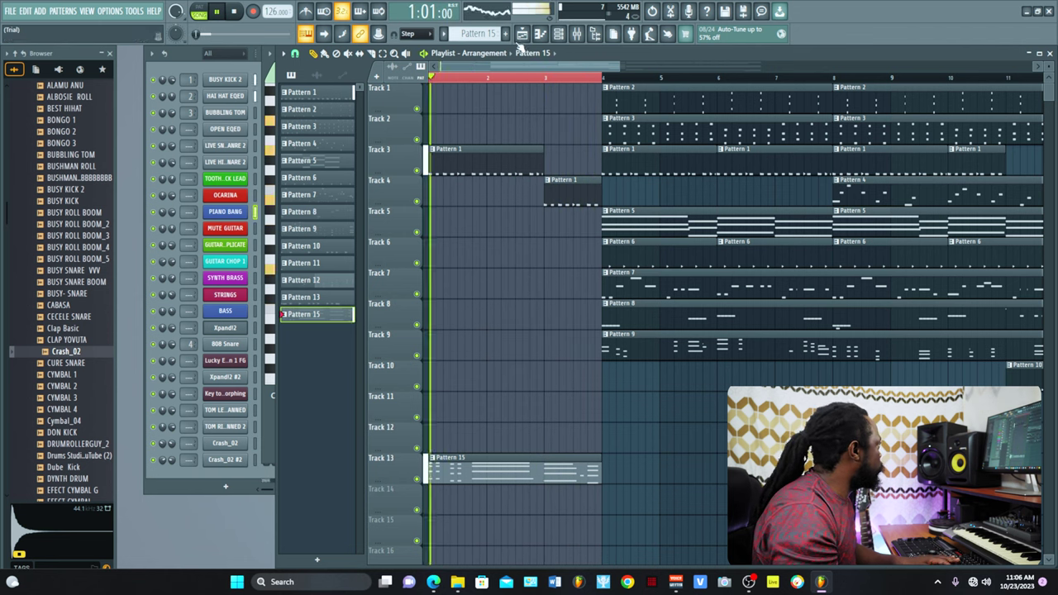
Step: Stop playback, place a new Pattern 17 on Track 14 and select the Xpand!2 channel for it
{"action": "key", "text": "space"}
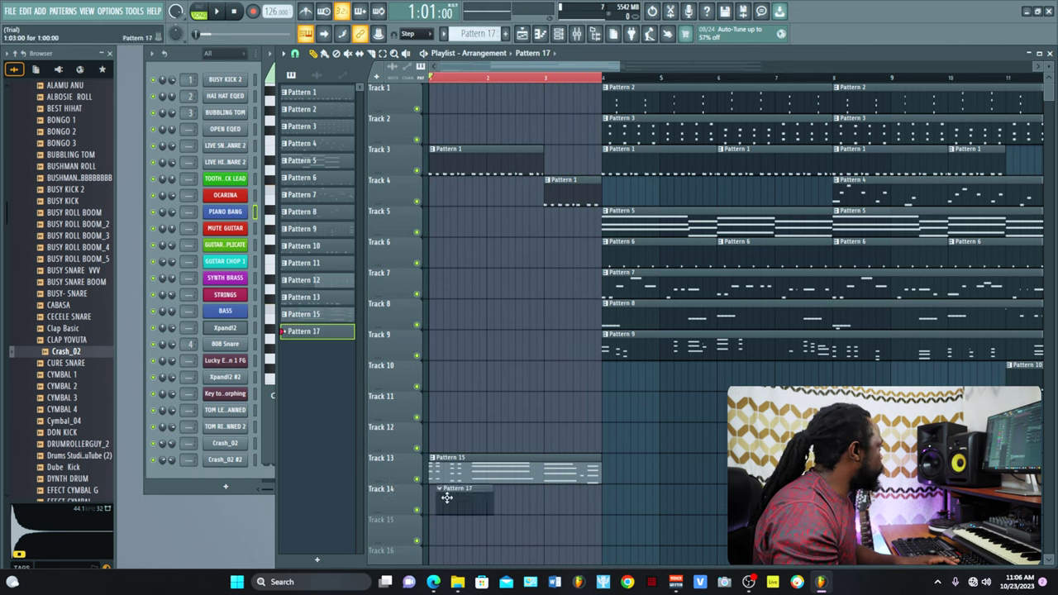
{"action": "key", "text": "F5"}
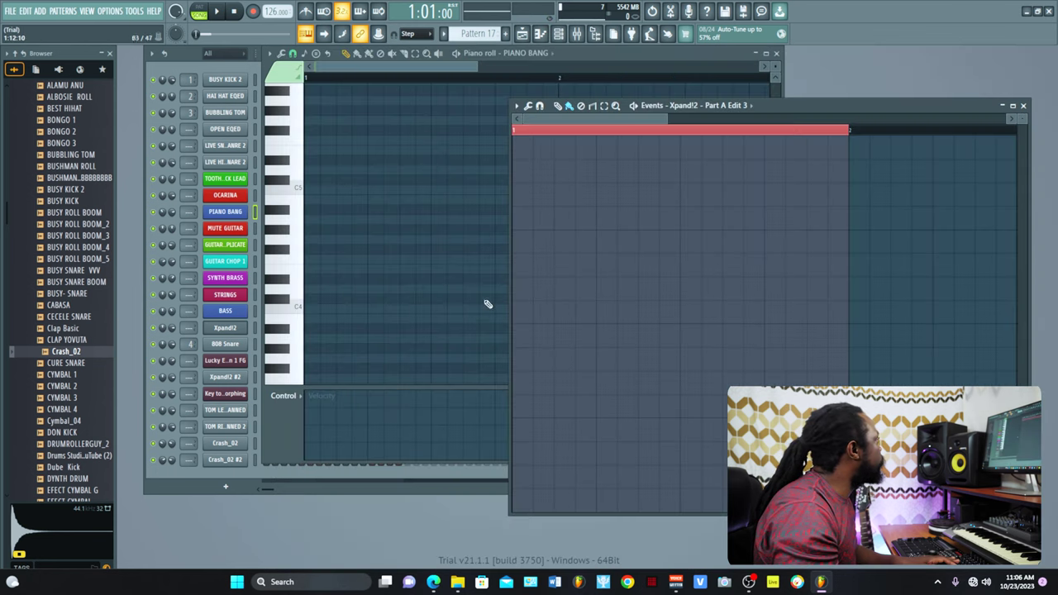
{"action": "key", "text": "F5"}
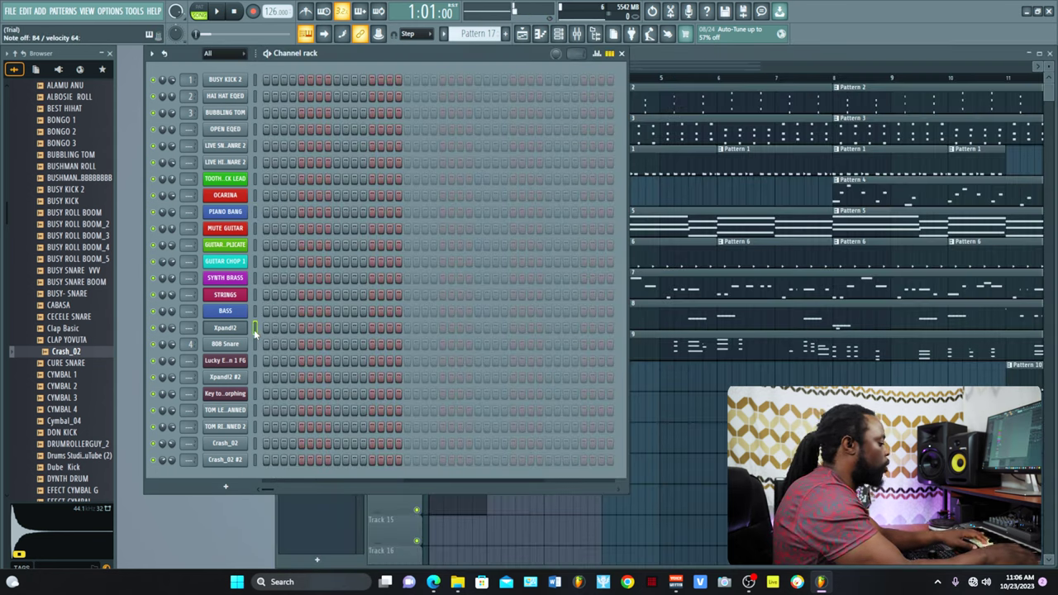
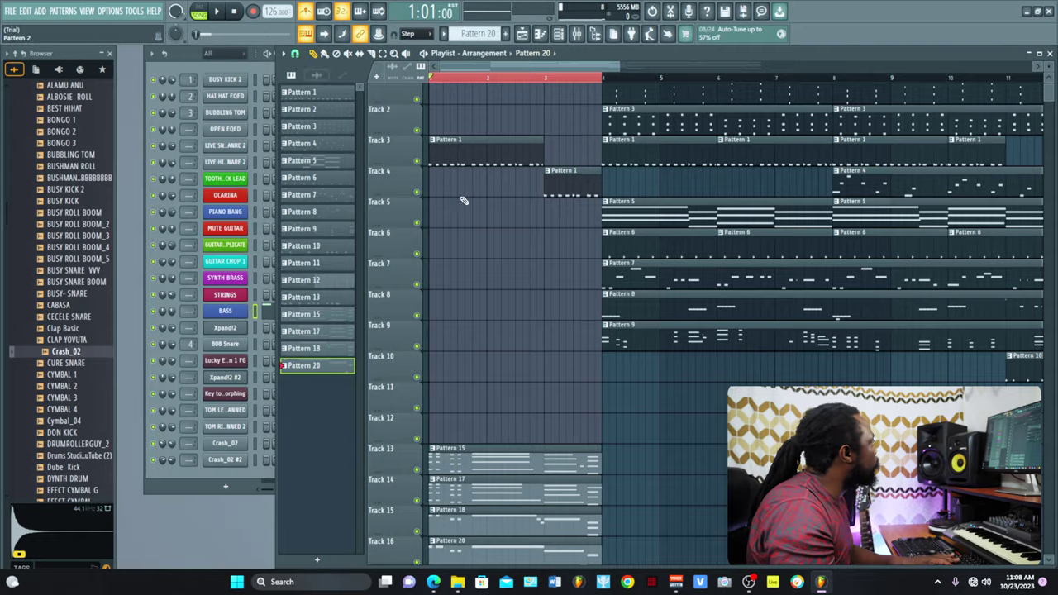
Step: Play the three-bar intro and delete the Pattern 1 clip from Track 3
{"action": "key", "text": "space"}
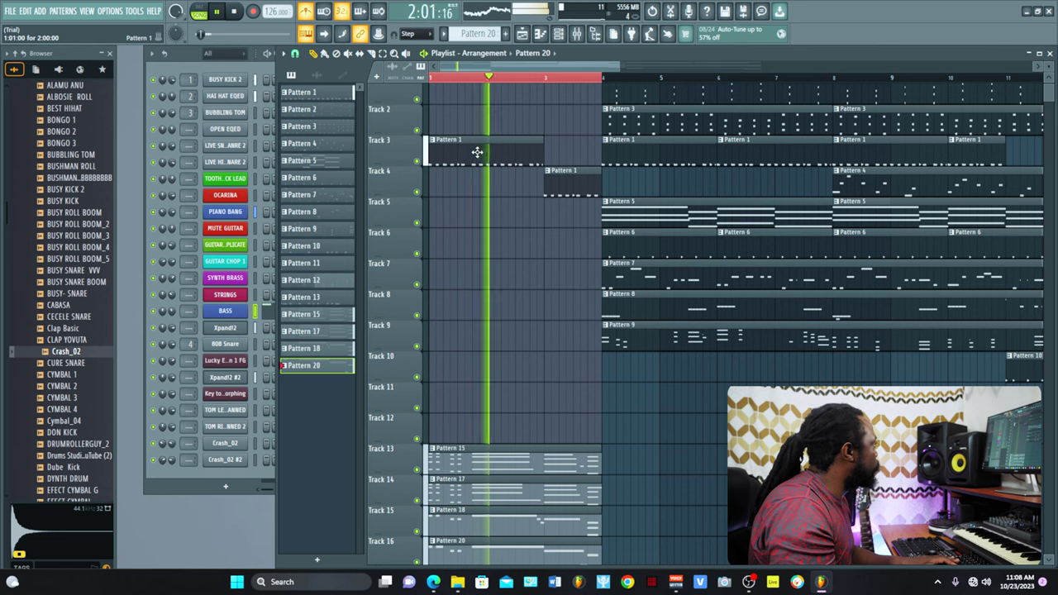
{"action": "left_click", "coordinate": [480, 151]}
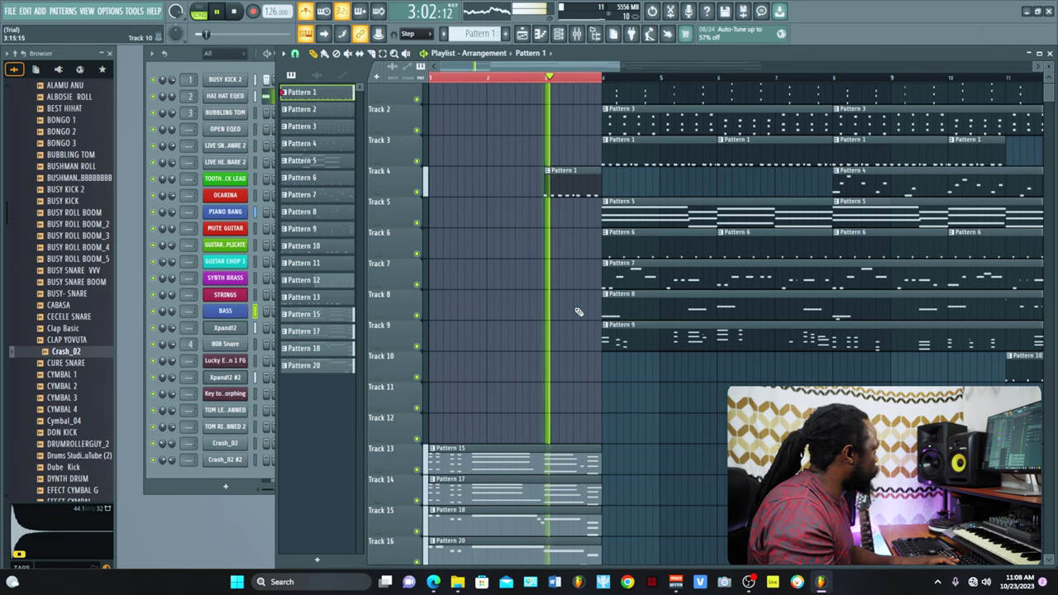
{"action": "scroll", "coordinate": [583, 285], "scroll_direction": "down", "scroll_amount": 3}
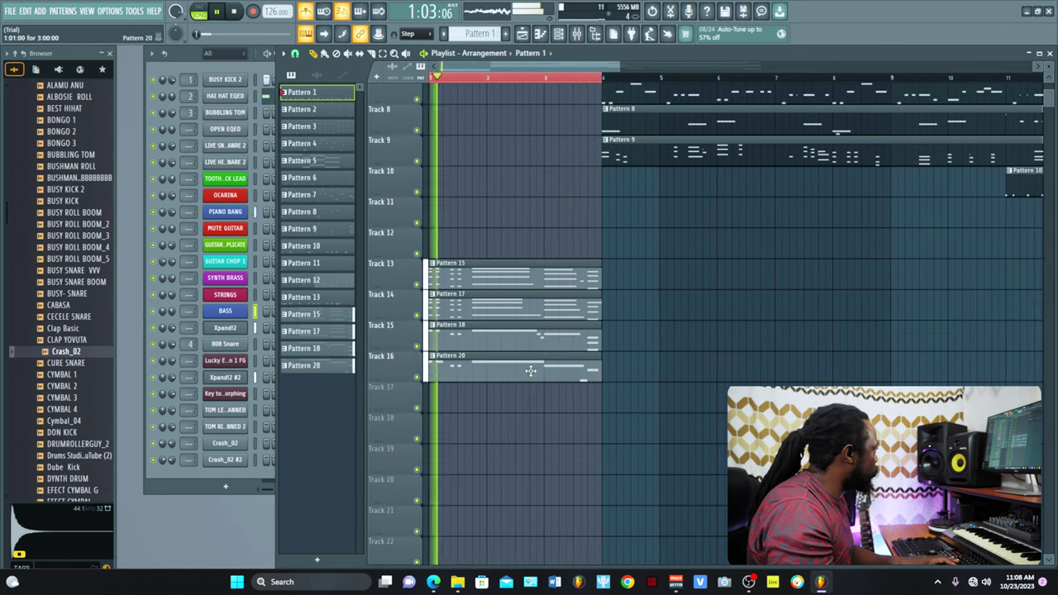
{"action": "key", "text": "space"}
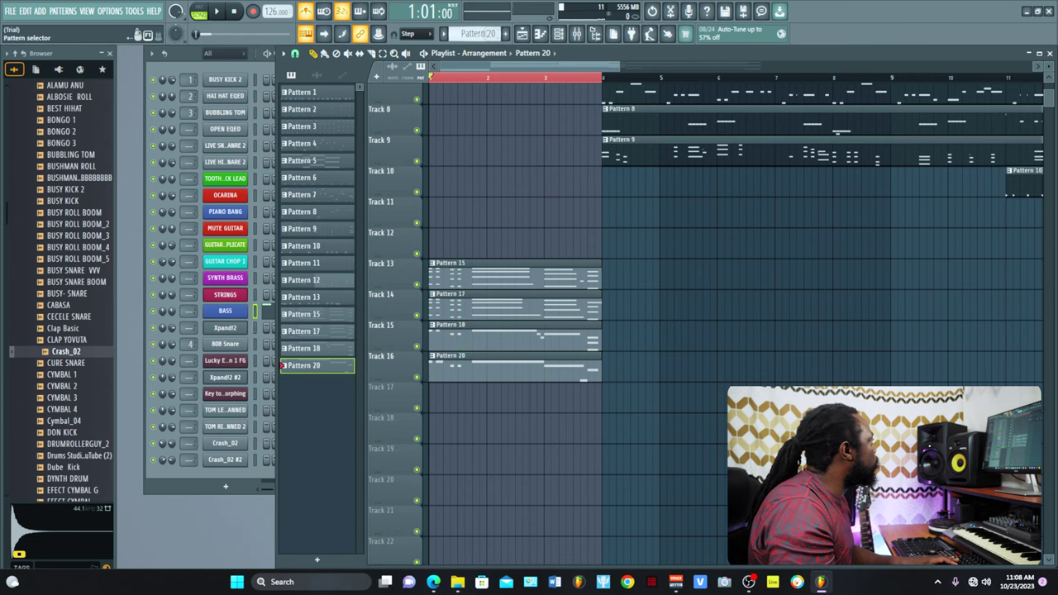
Step: Create Pattern 21 on Track 17 at bar 1, add a BUSY KICK 2 hit on step 1 and audition it
{"action": "key", "text": "F4"}
{"action": "left_click", "coordinate": [463, 397]}
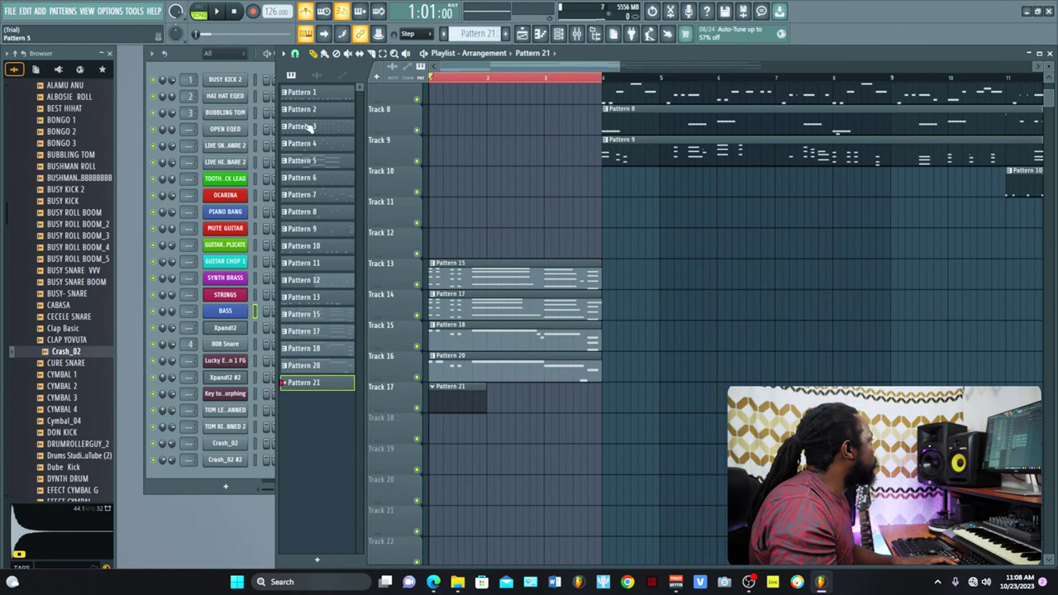
{"action": "left_click", "coordinate": [243, 65]}
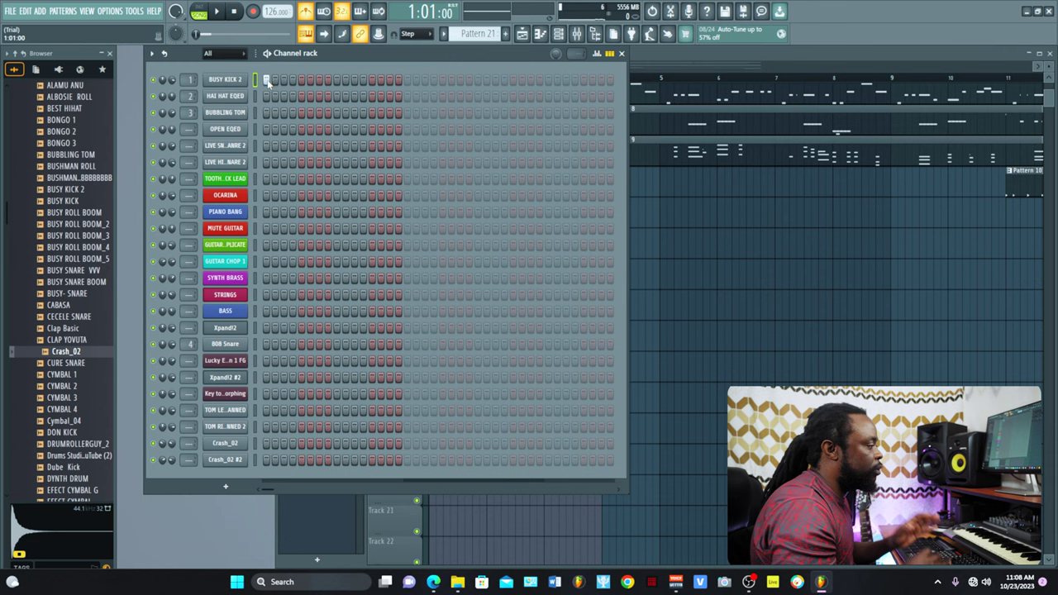
{"action": "left_click", "coordinate": [537, 34]}
{"action": "key", "text": "space"}
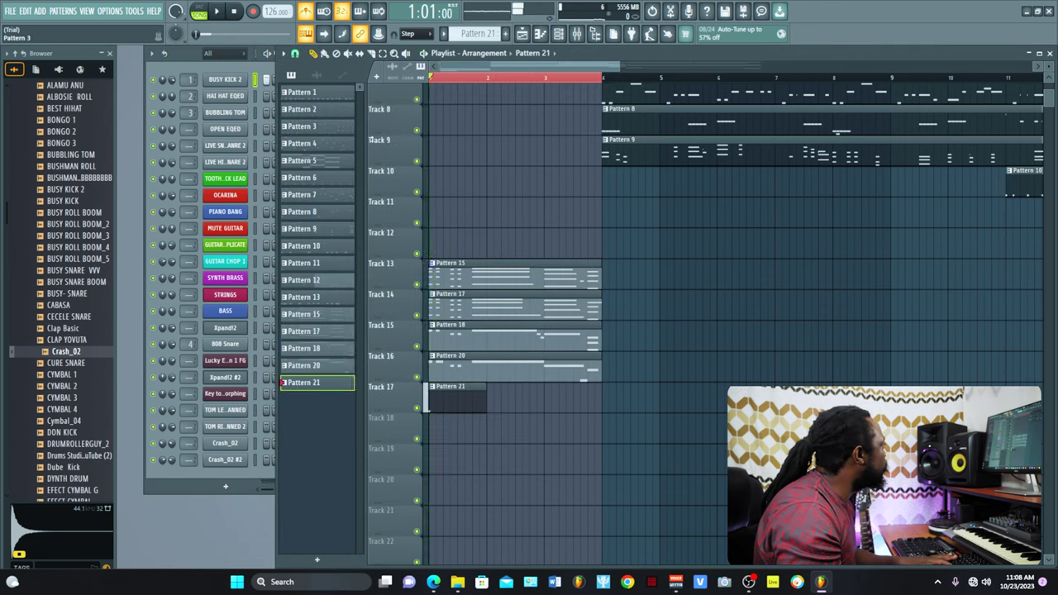
{"action": "key", "text": "space"}
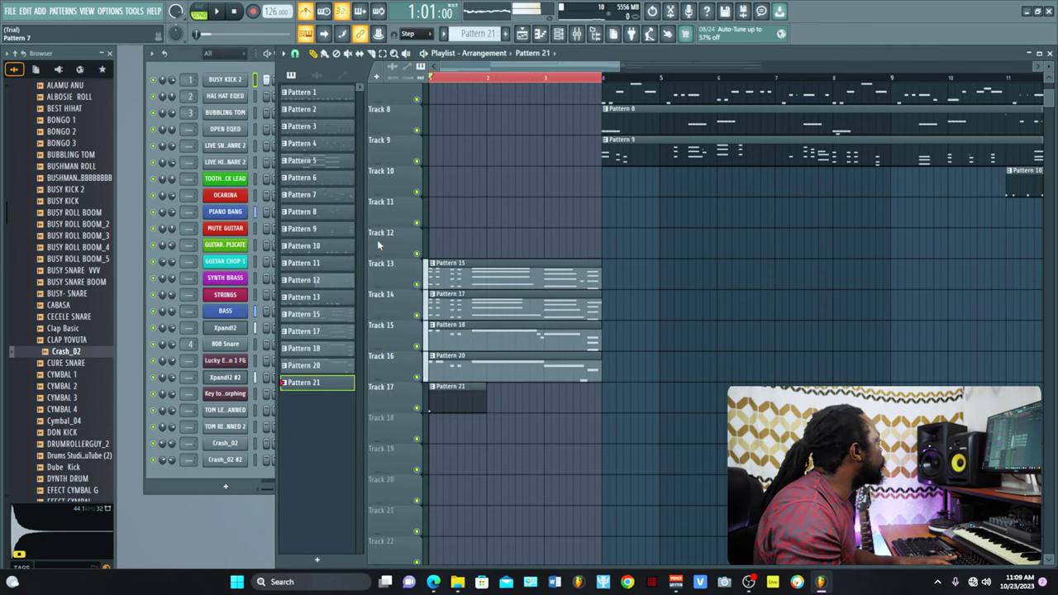
Step: Add BUSY KICK 2 hits on steps 3 and 7 of Pattern 21 while playing the intro back
{"action": "left_click", "coordinate": [231, 73]}
{"action": "key", "text": "space"}
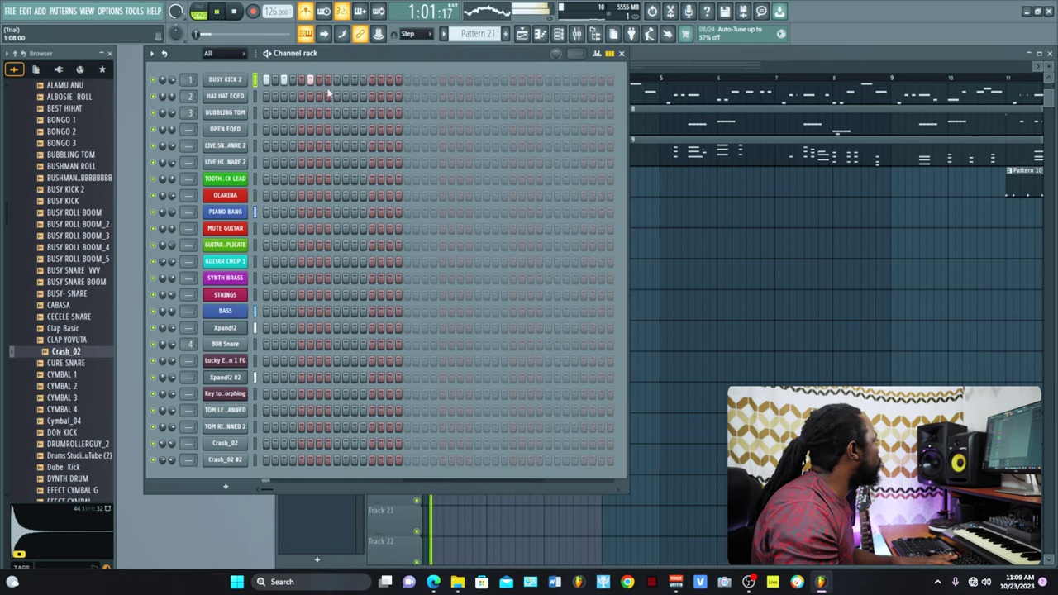
{"action": "key", "text": "space"}
{"action": "key", "text": "space"}
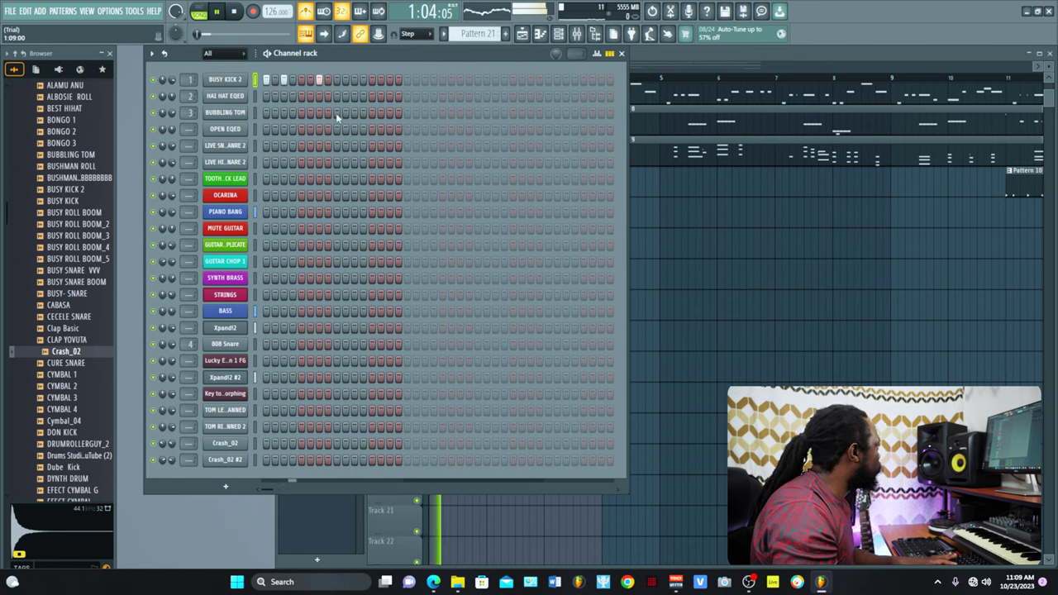
Step: Add BUSY KICK 2 hits on steps 9 and 13 of Pattern 21
{"action": "left_click", "coordinate": [337, 80]}
{"action": "left_click", "coordinate": [346, 79]}
{"action": "left_click", "coordinate": [362, 79]}
{"action": "left_click", "coordinate": [362, 80]}
{"action": "left_click", "coordinate": [372, 79]}
Step: Restart playback, add a BUSY KICK 2 hit on step 27, and resize the Pattern 21 clip on Track 17
{"action": "key", "text": "space"}
{"action": "key", "text": "space"}
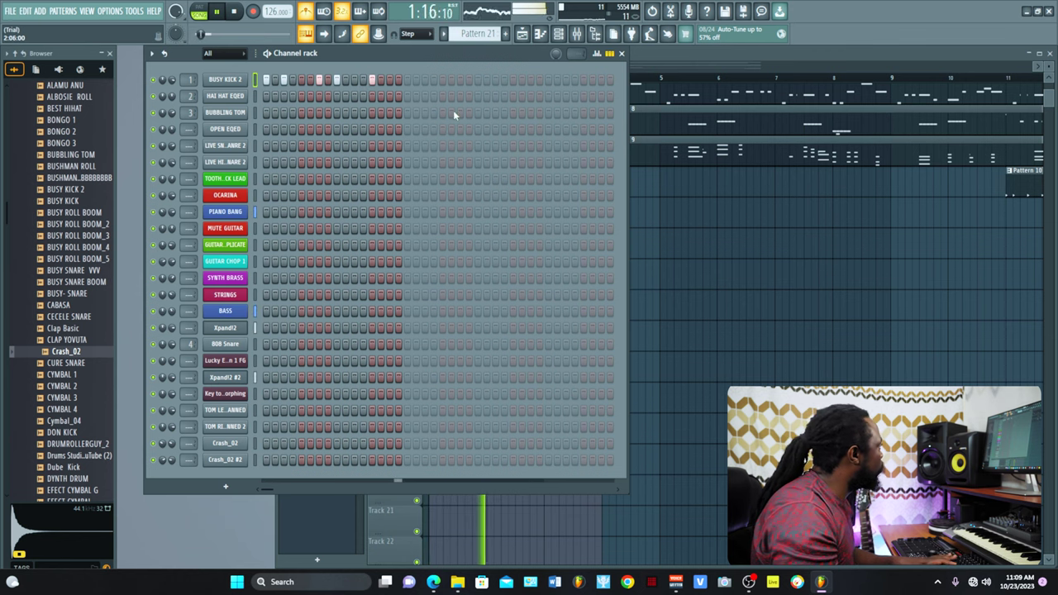
{"action": "left_click", "coordinate": [496, 80]}
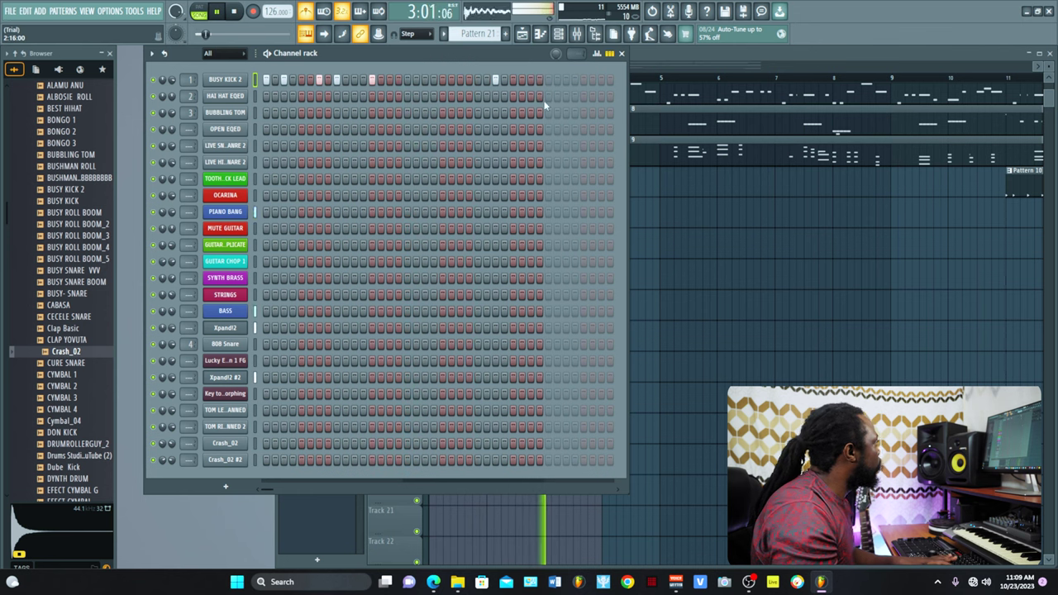
{"action": "key", "text": "F5"}
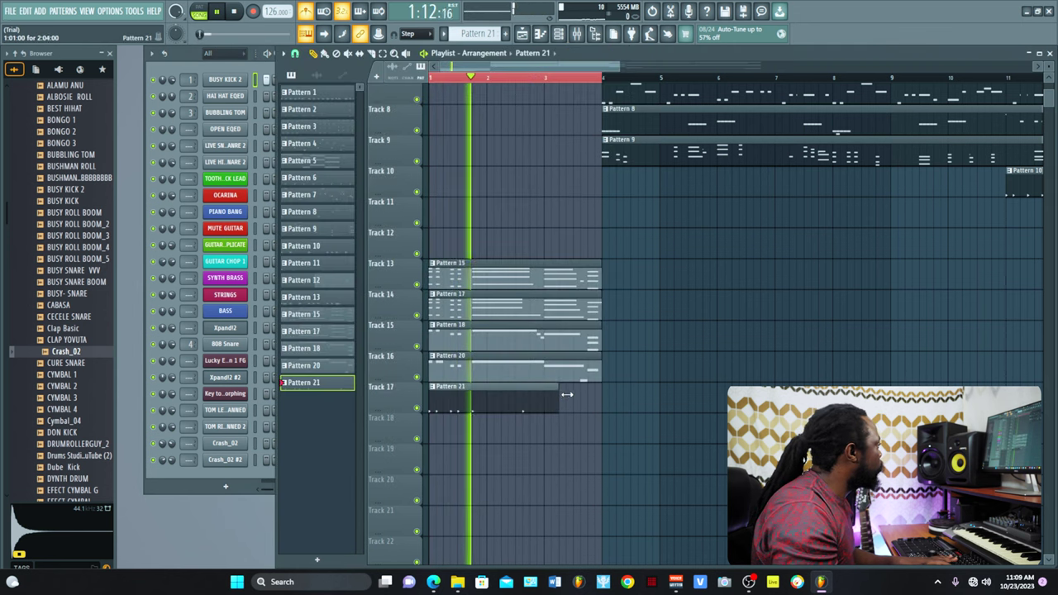
Step: Extend the Pattern 21 clip on Track 17 to bar 4 and add a BUSY KICK 2 hit on step 33
{"action": "left_click_drag", "start_coordinate": [567, 394], "coordinate": [601, 395]}
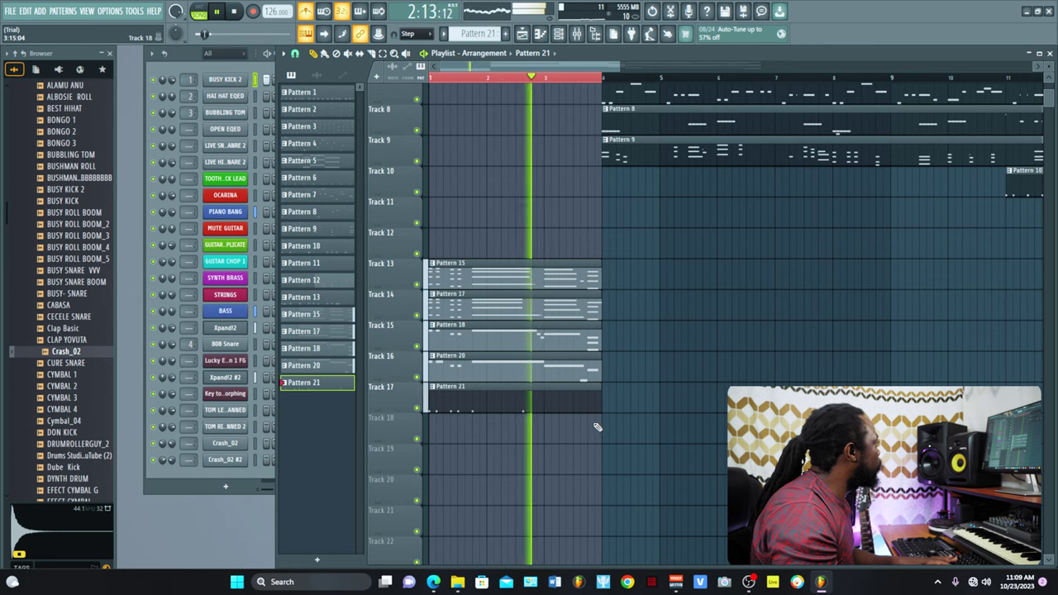
{"action": "key", "text": "F6"}
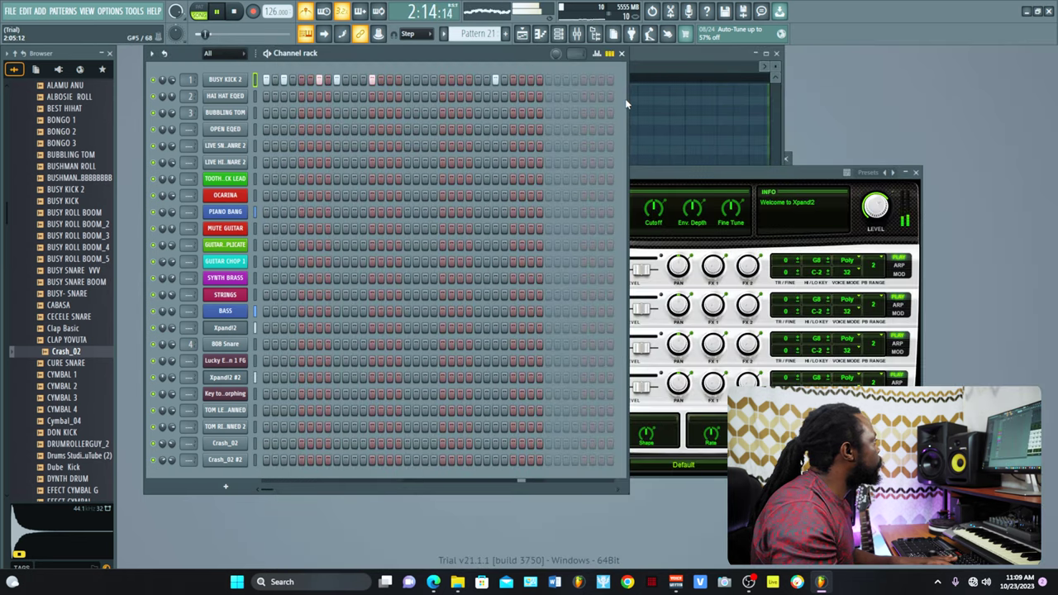
{"action": "left_click_drag", "start_coordinate": [630, 89], "coordinate": [874, 89]}
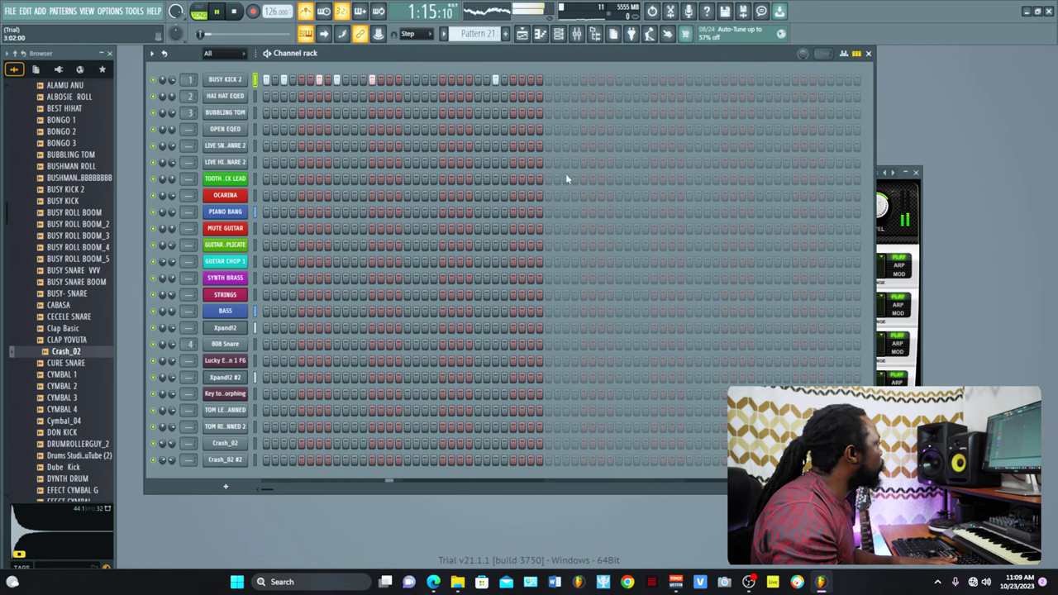
{"action": "left_click", "coordinate": [557, 79]}
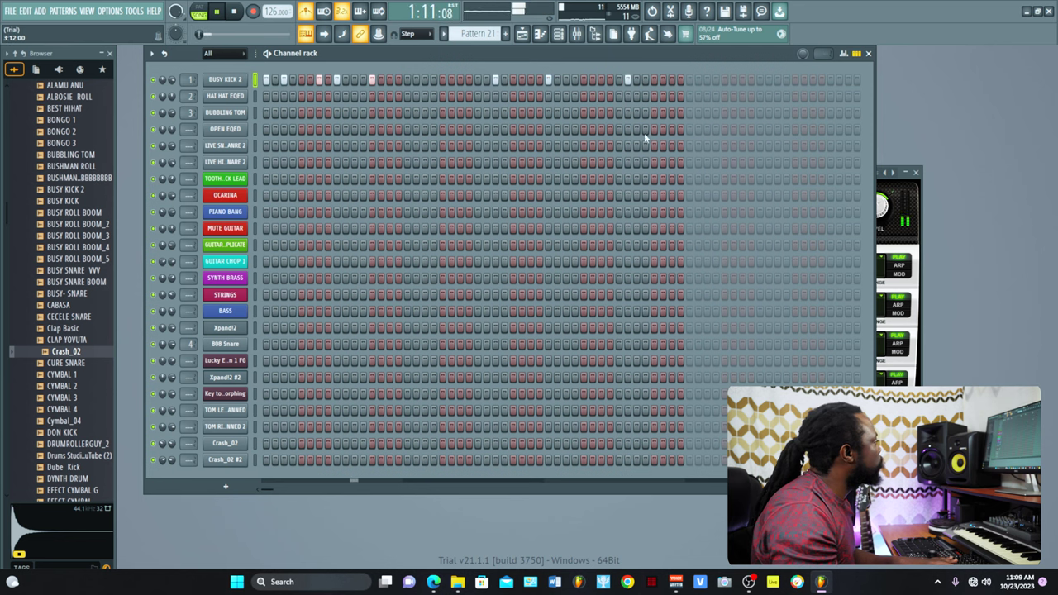
Step: Shift the last BUSY KICK 2 hit to step 45 and copy the channel's steps
{"action": "right_click", "coordinate": [233, 83]}
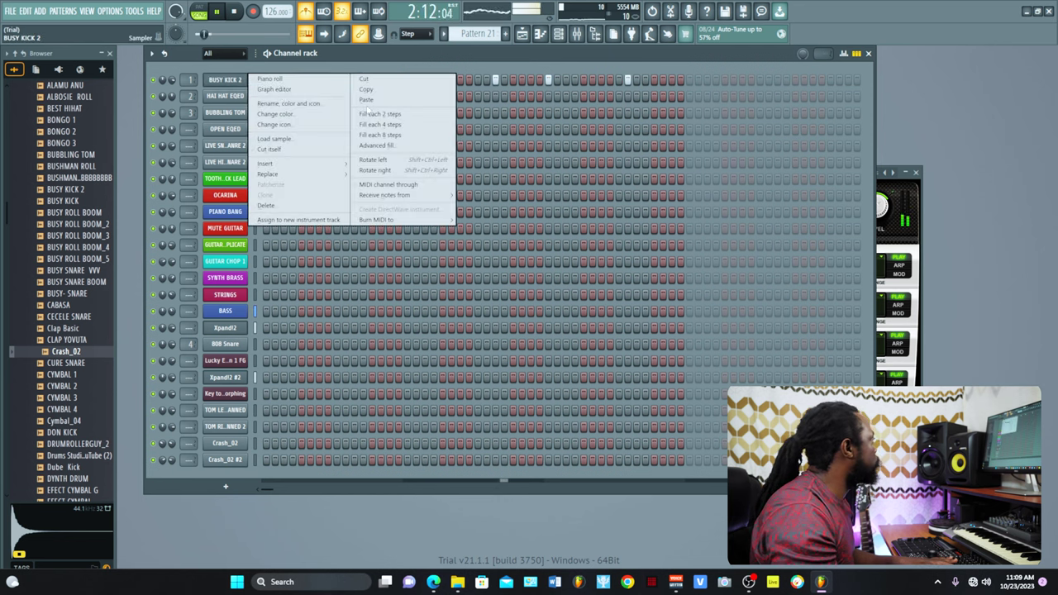
{"action": "left_click", "coordinate": [833, 142]}
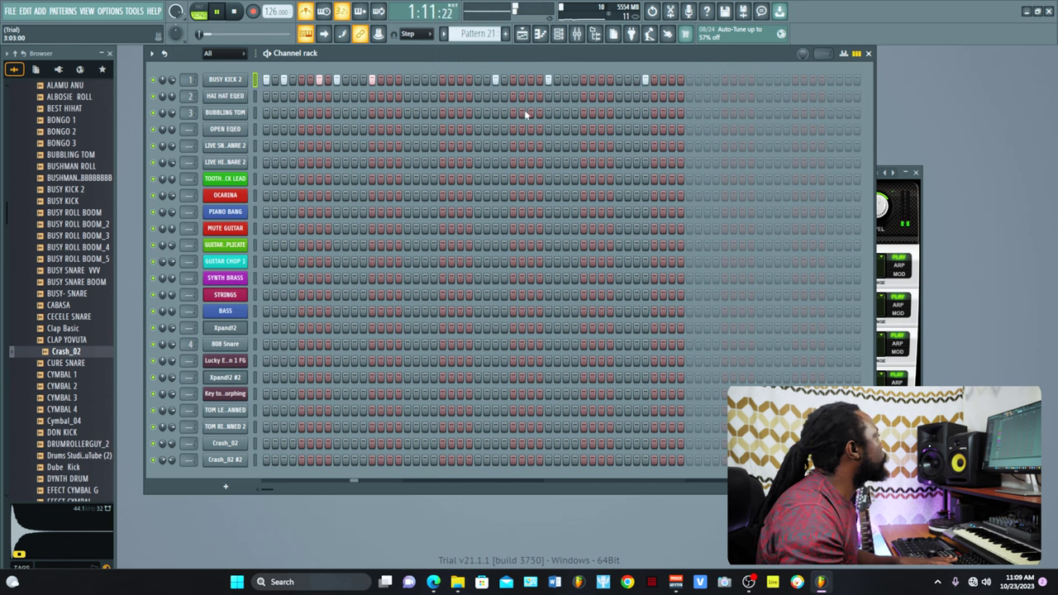
{"action": "right_click", "coordinate": [238, 83]}
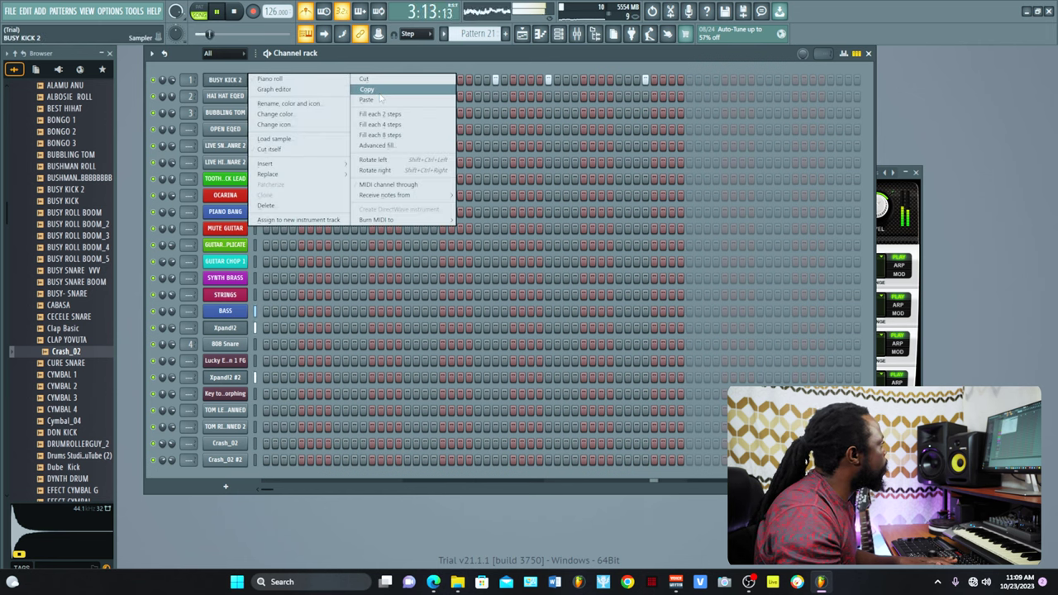
{"action": "left_click", "coordinate": [657, 79]}
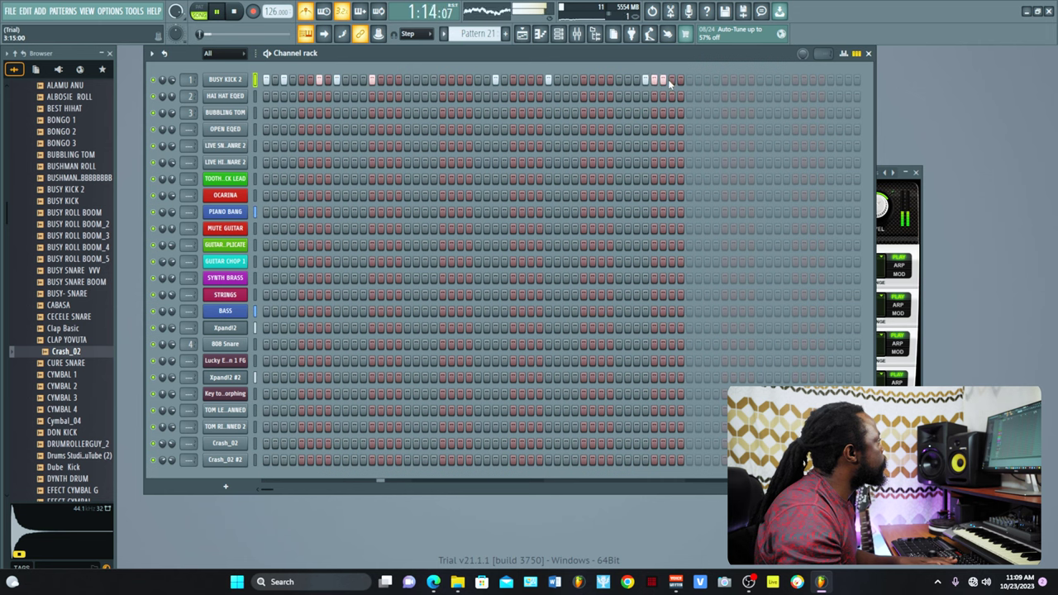
{"action": "right_click", "coordinate": [240, 81]}
{"action": "left_click", "coordinate": [394, 94]}
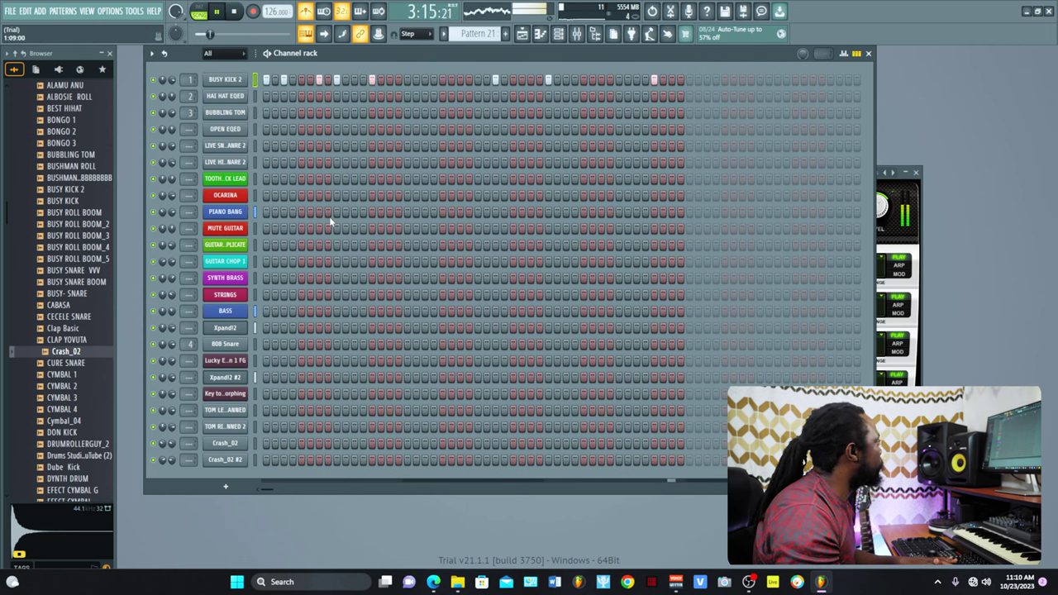
Step: Stop playback and paste the copied kick steps into the Crash_02 channel
{"action": "key", "text": "space"}
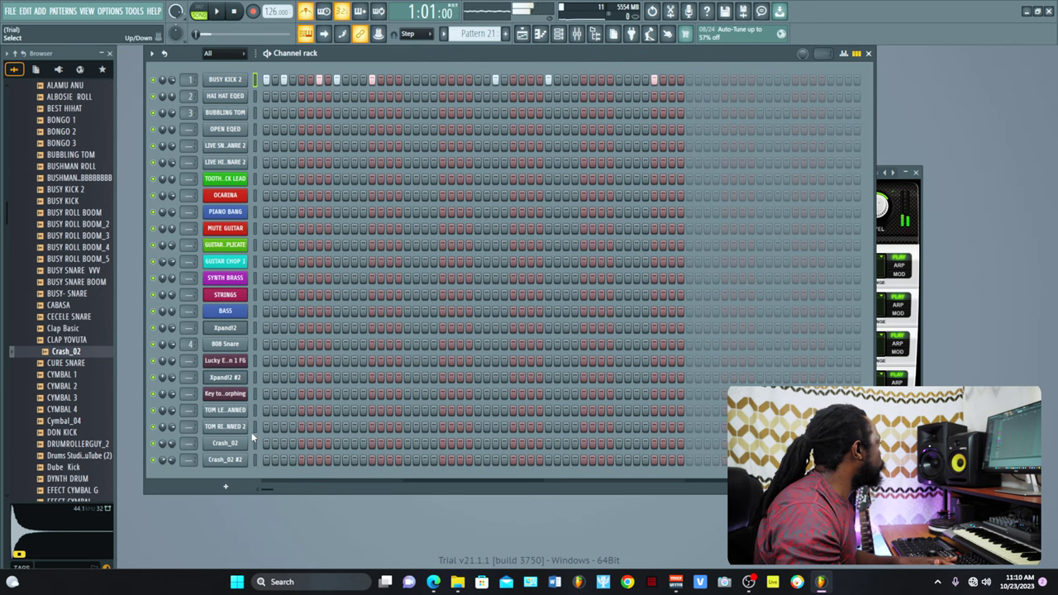
{"action": "right_click", "coordinate": [252, 446]}
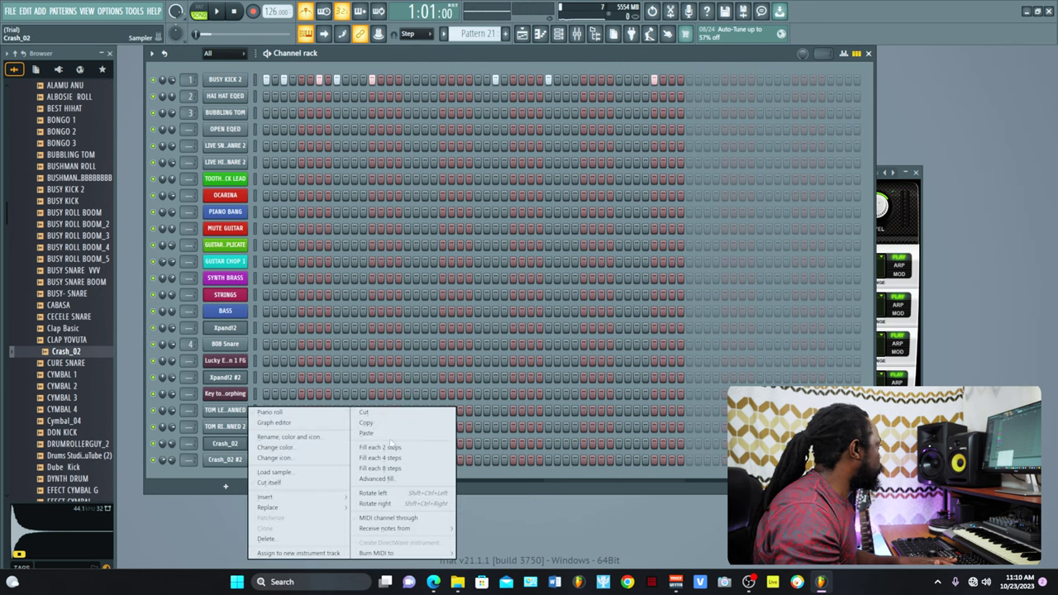
{"action": "left_click", "coordinate": [351, 447]}
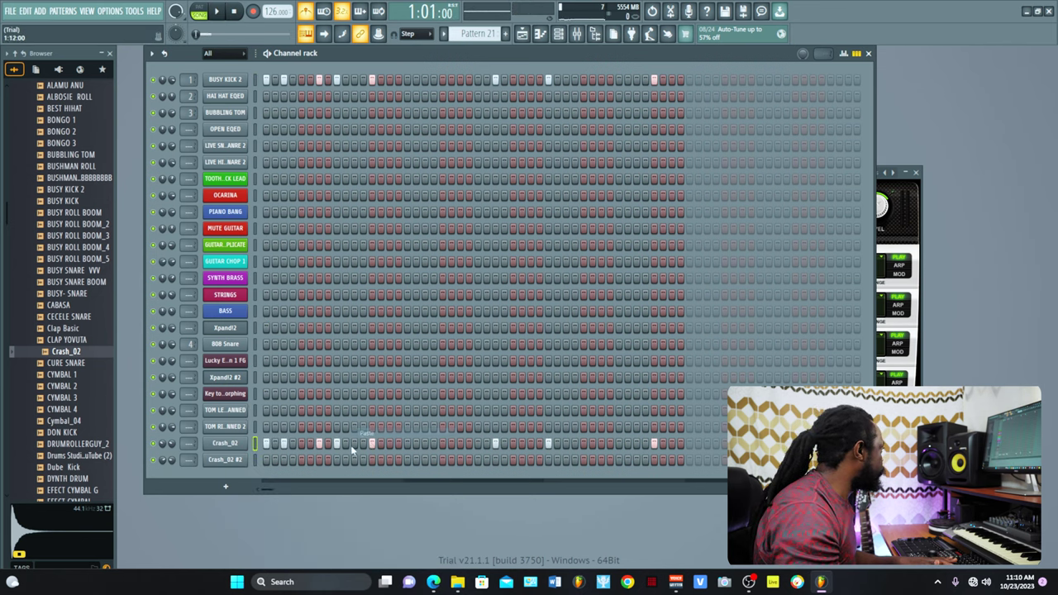
Step: Transfer the crash hits on steps 3, 9, 27 and 45 from Crash_02 to Crash_02 #2 while auditioning the intro
{"action": "left_click", "coordinate": [284, 460]}
{"action": "key", "text": "space"}
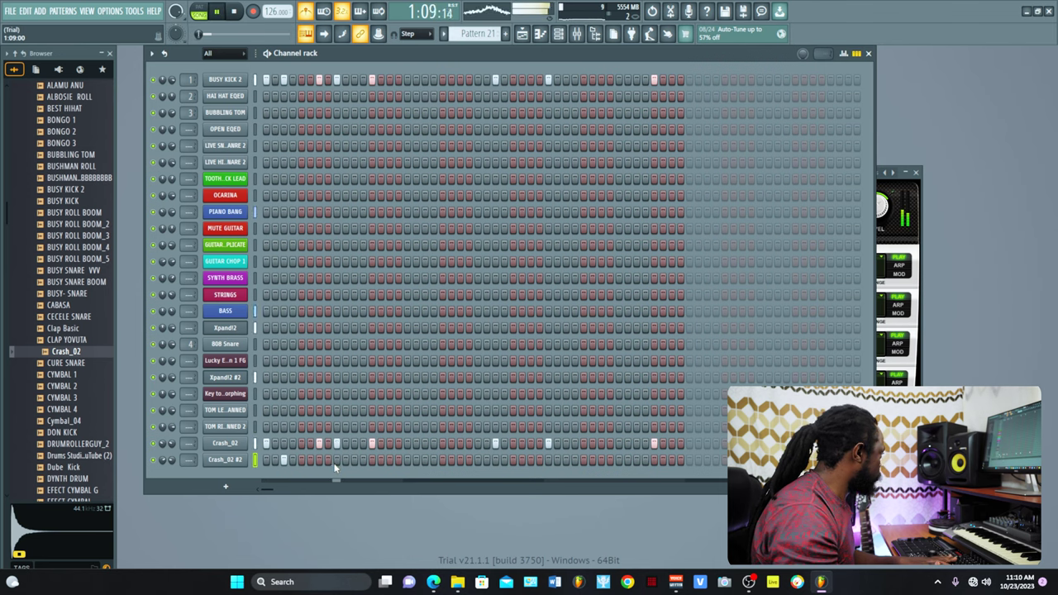
{"action": "key", "text": "space"}
{"action": "key", "text": "space"}
{"action": "left_click", "coordinate": [372, 460]}
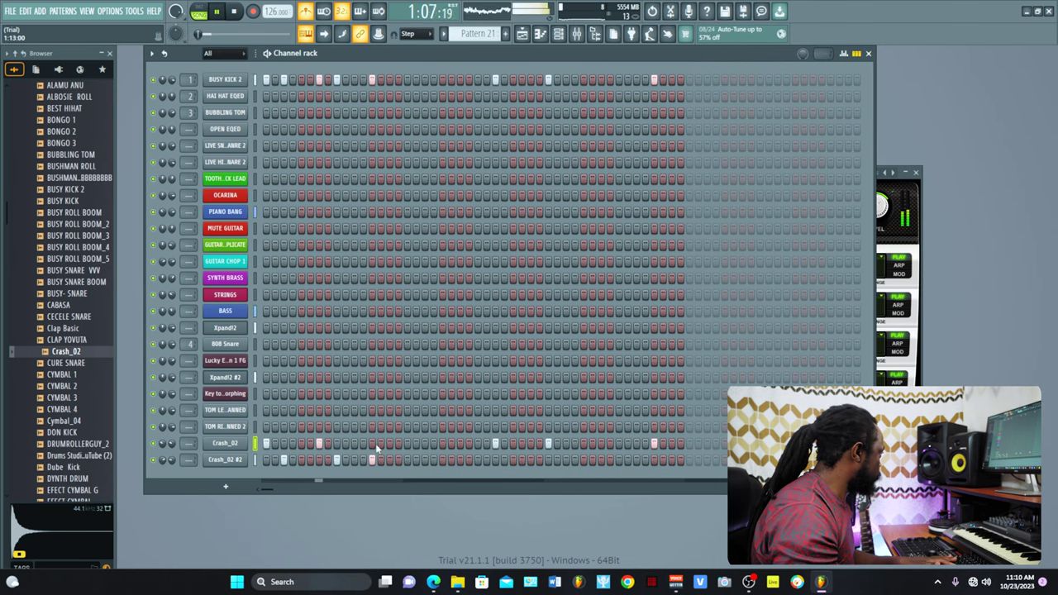
{"action": "key", "text": "space"}
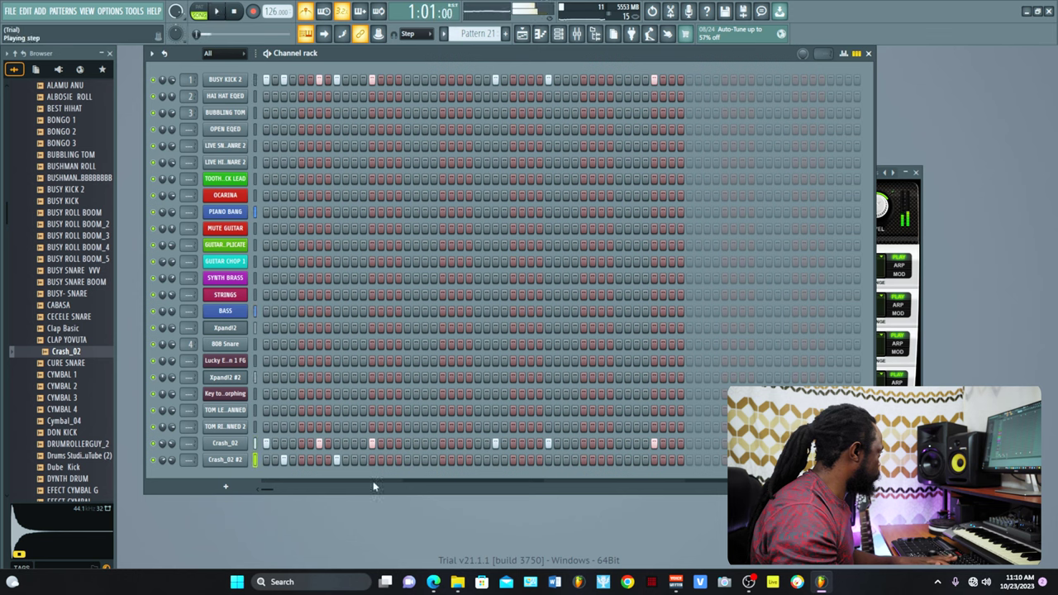
{"action": "left_click", "coordinate": [495, 461]}
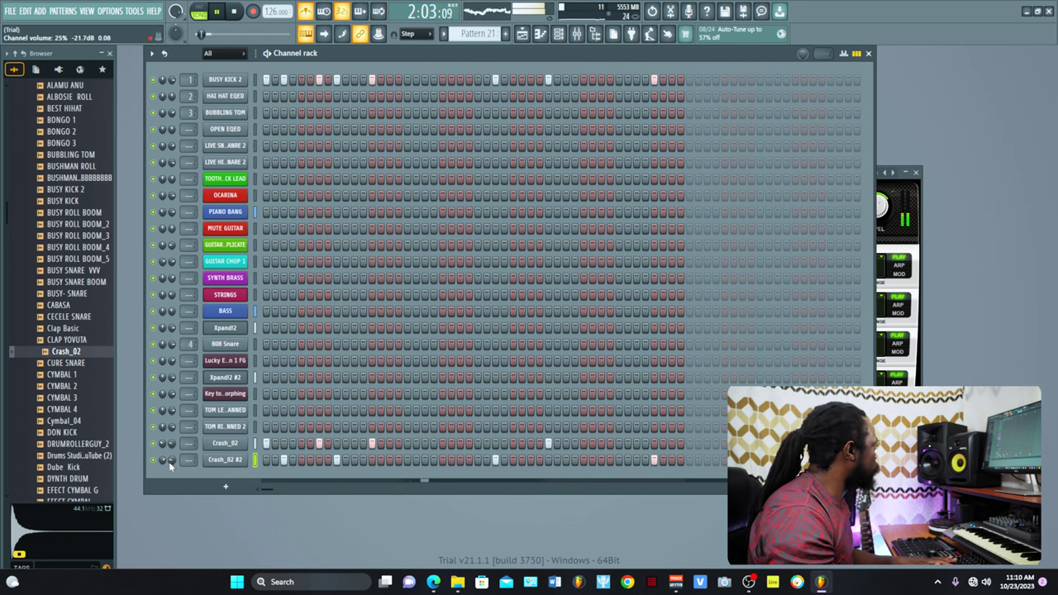
Step: Record a live snare fill on the LIVE HIGH SNARE 2 channel in Pattern 21 and play it back
{"action": "key", "text": "space"}
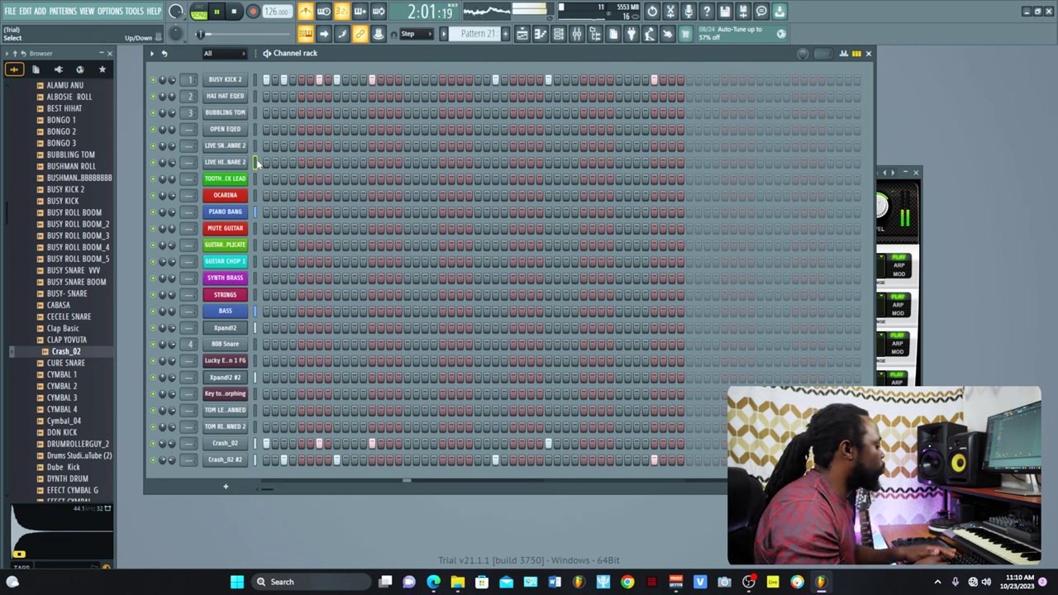
{"action": "key", "text": "space"}
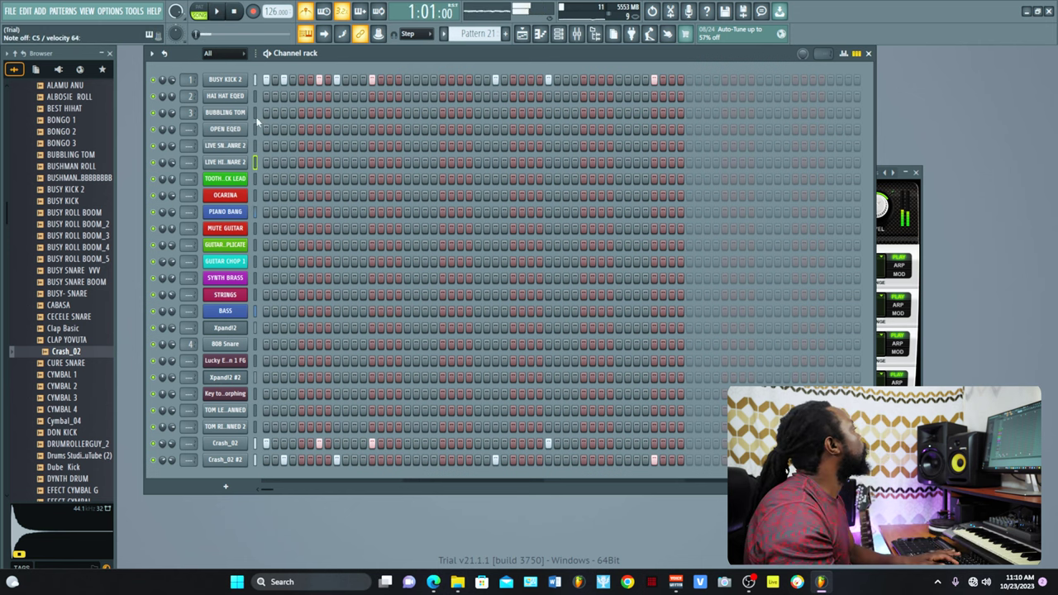
{"action": "key", "text": "space"}
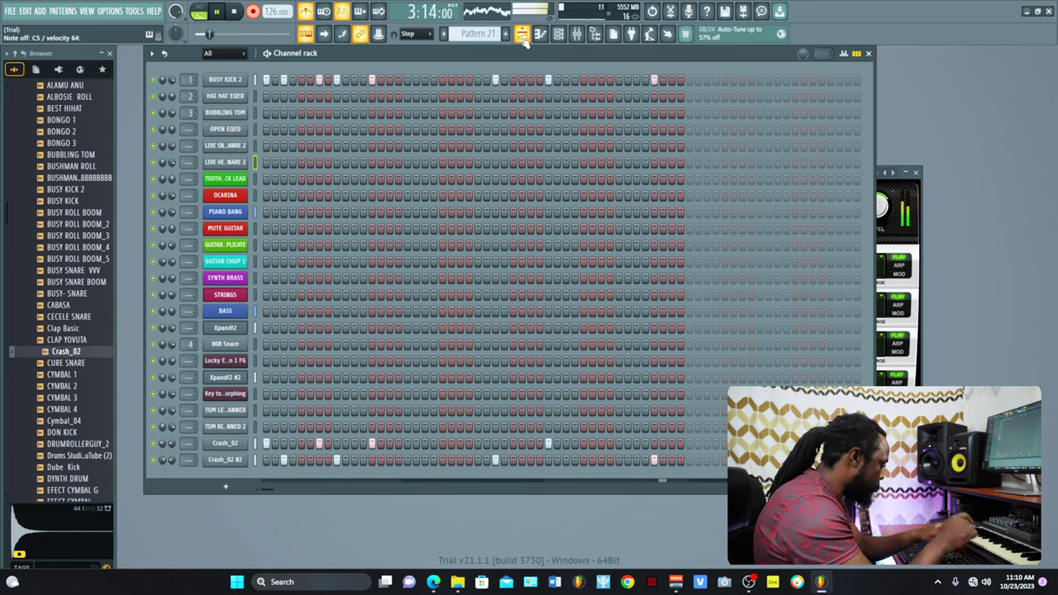
{"action": "key", "text": "space"}
{"action": "key", "text": "space"}
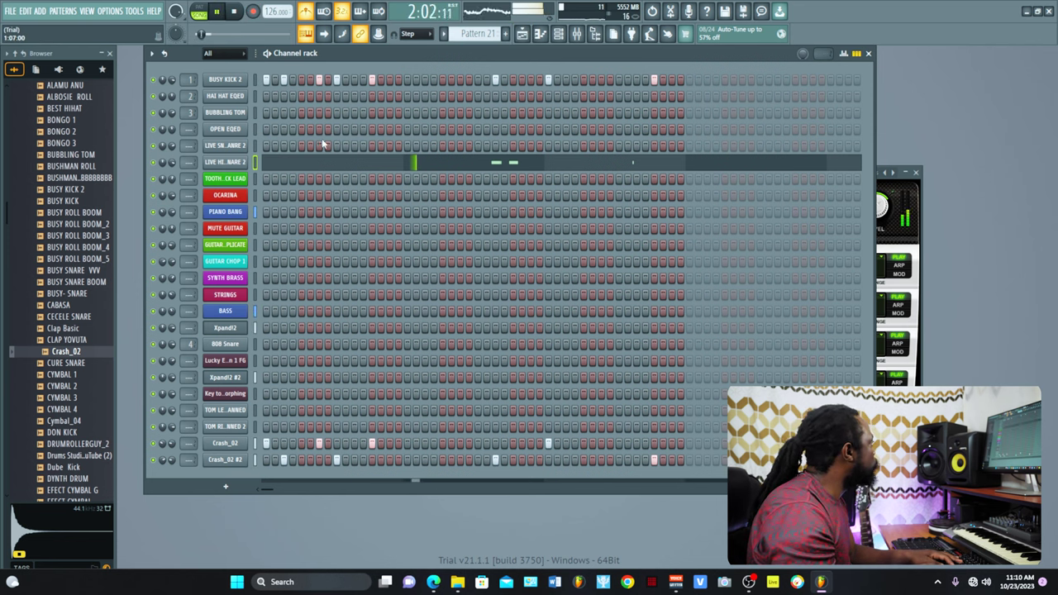
Step: Add TOM LEFT PANNED hits on steps 19 and 20 and TOM RIGHT PANNED 2 hits on steps 23 and 24
{"action": "key", "text": "space"}
{"action": "left_click", "coordinate": [421, 411]}
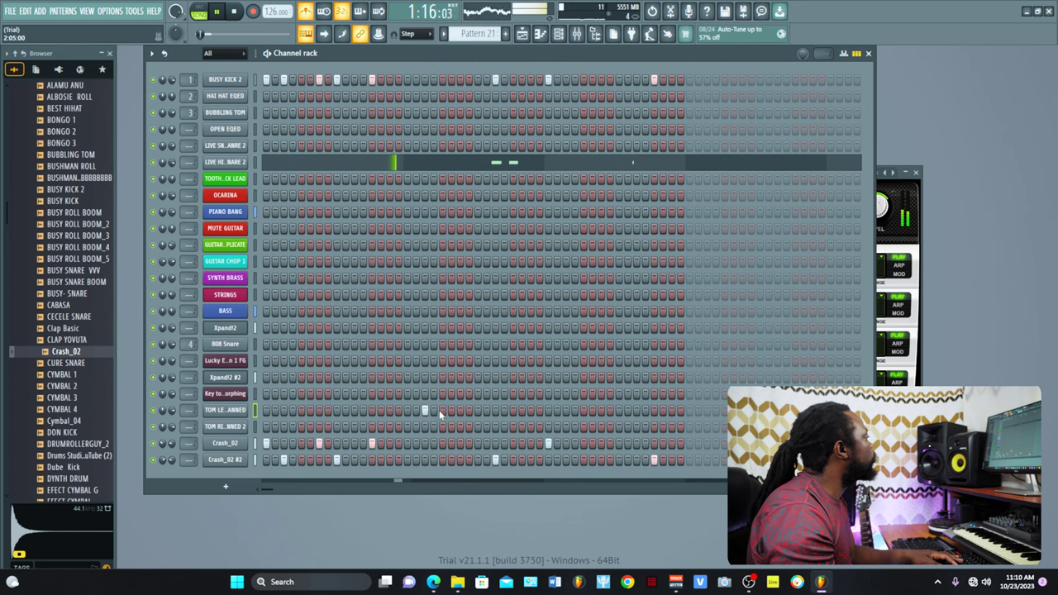
{"action": "left_click", "coordinate": [433, 411]}
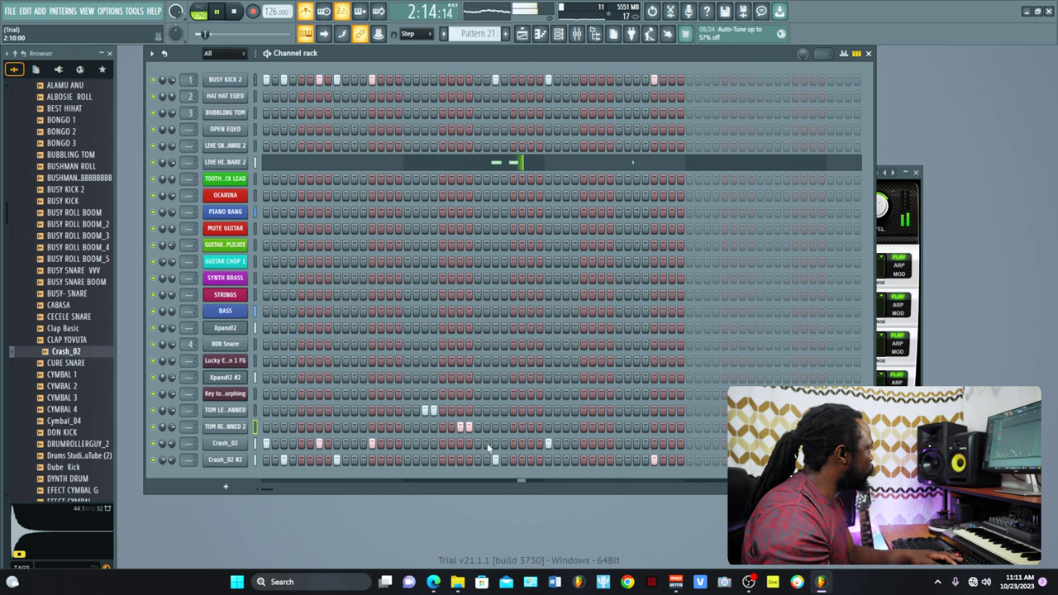
Step: Clear the three-bar time selection in the playlist and audition the transition from the intro into the main section
{"action": "key", "text": "F5"}
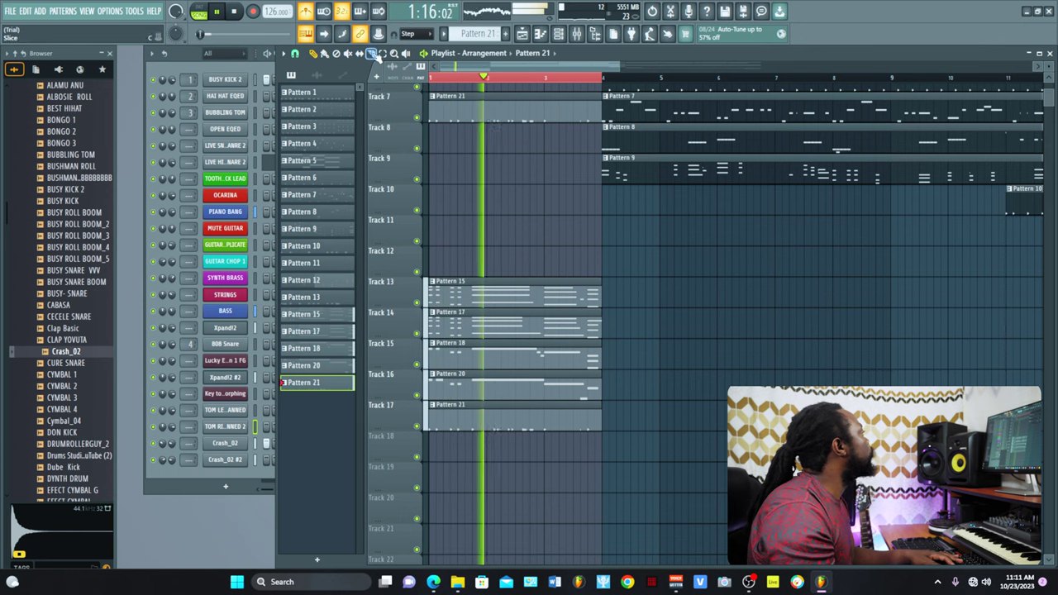
{"action": "left_click", "coordinate": [499, 243]}
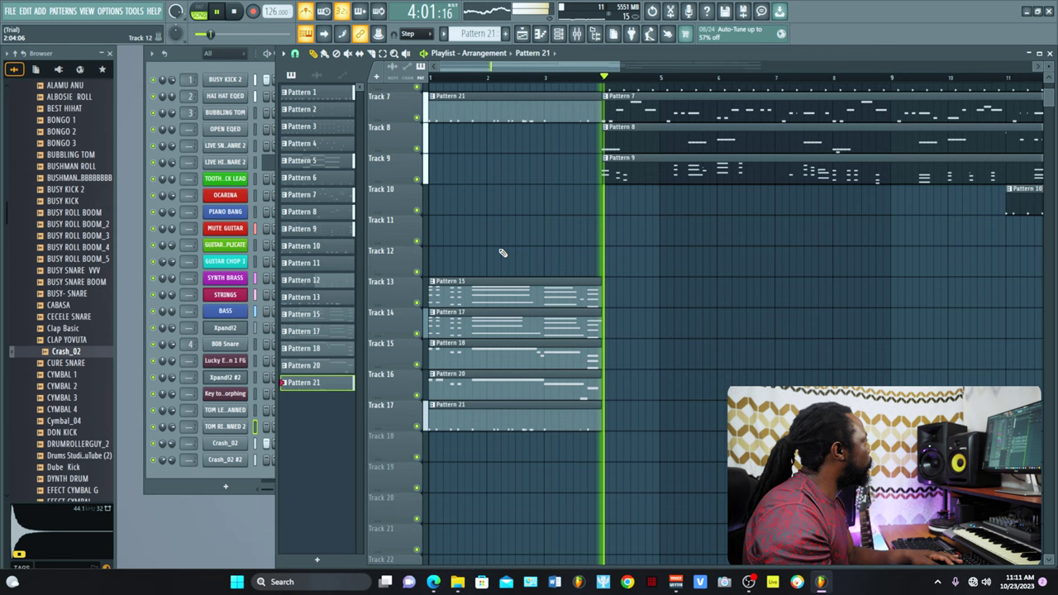
{"action": "scroll", "coordinate": [1052, 78], "scroll_direction": "up", "scroll_amount": 6}
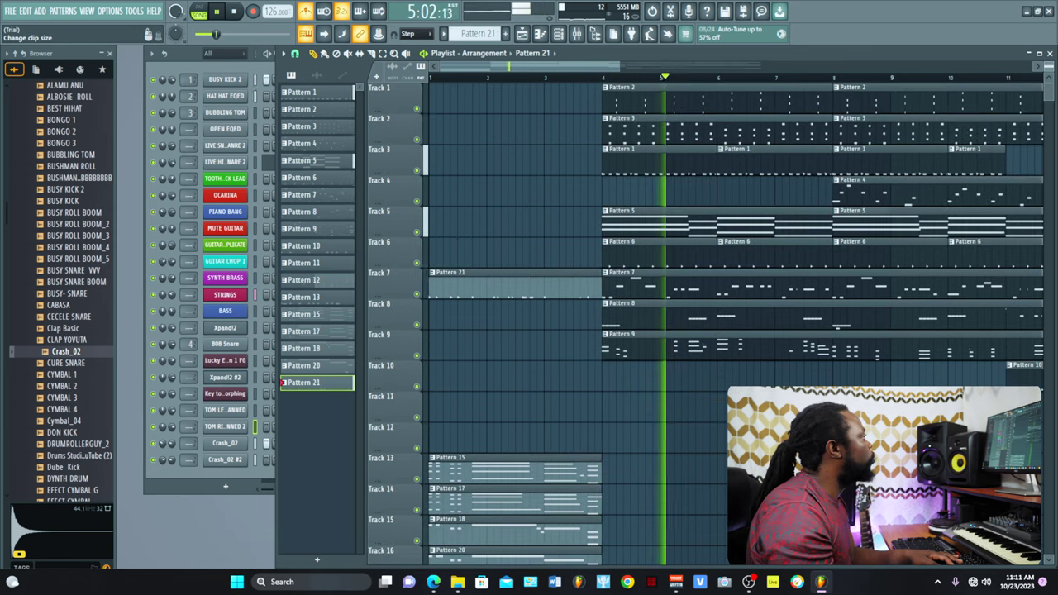
{"action": "scroll", "coordinate": [548, 114], "scroll_direction": "down", "scroll_amount": 4}
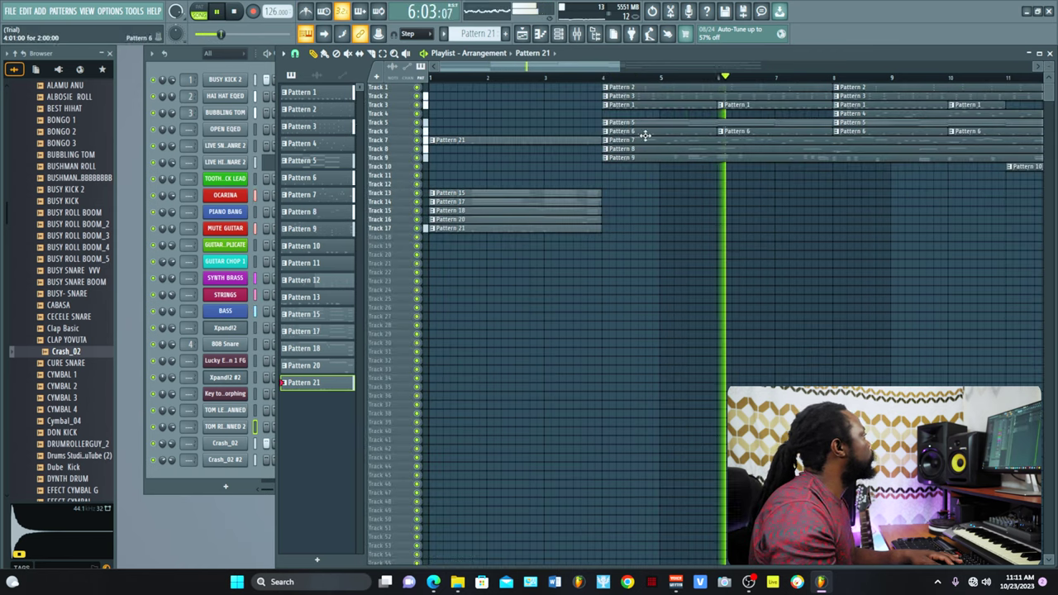
{"action": "left_click", "coordinate": [550, 77]}
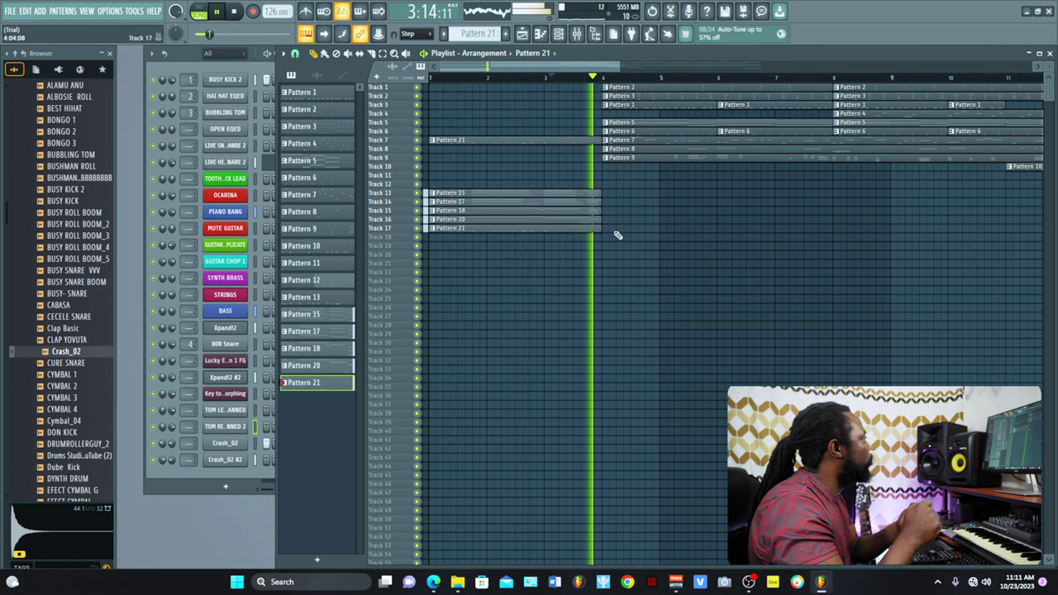
{"action": "key", "text": "space"}
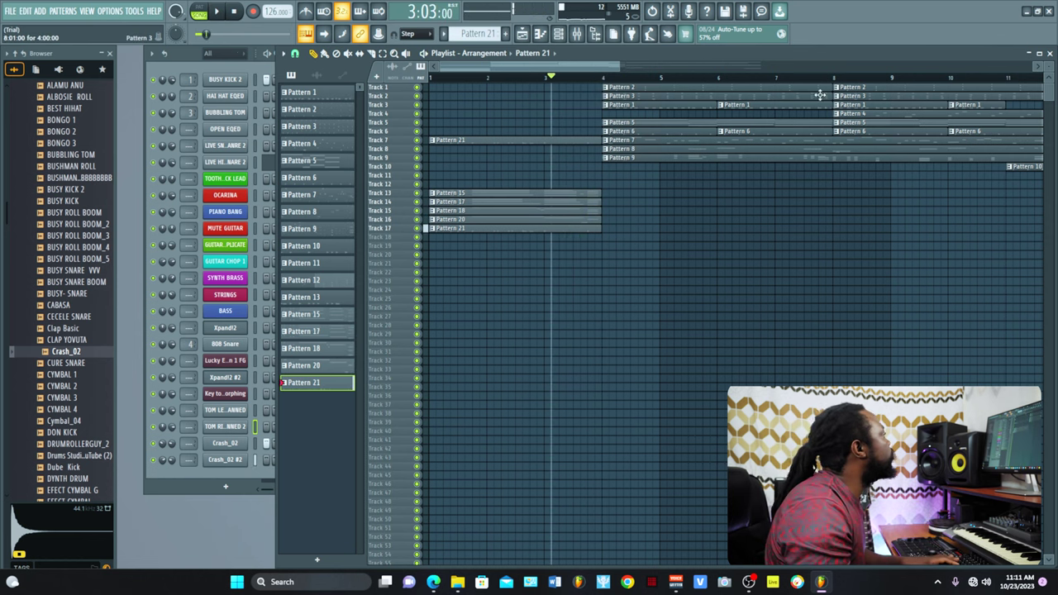
{"action": "left_click_drag", "start_coordinate": [618, 65], "coordinate": [802, 65]}
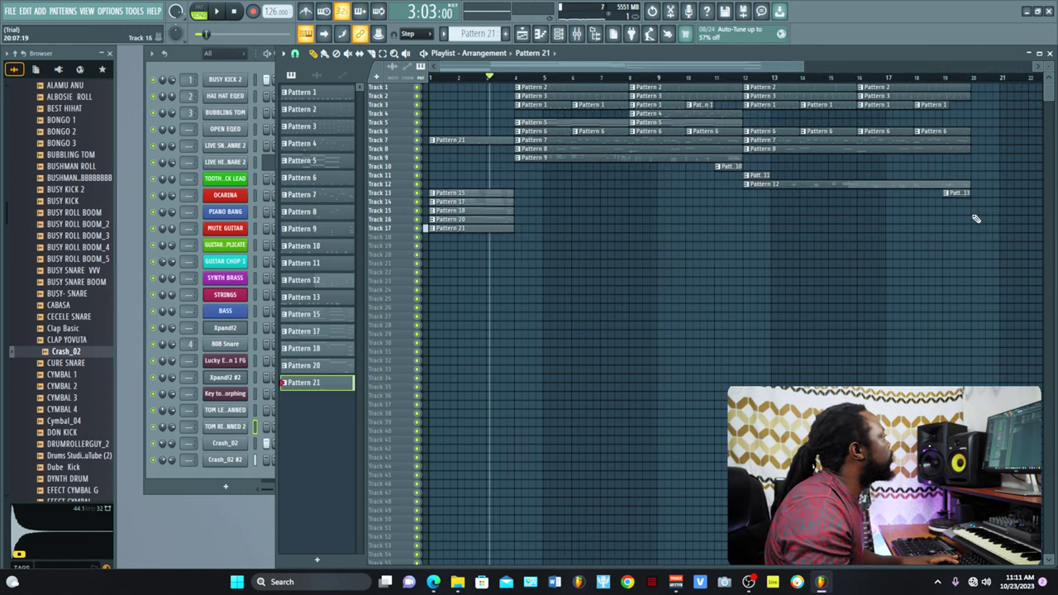
{"action": "left_click", "coordinate": [755, 175]}
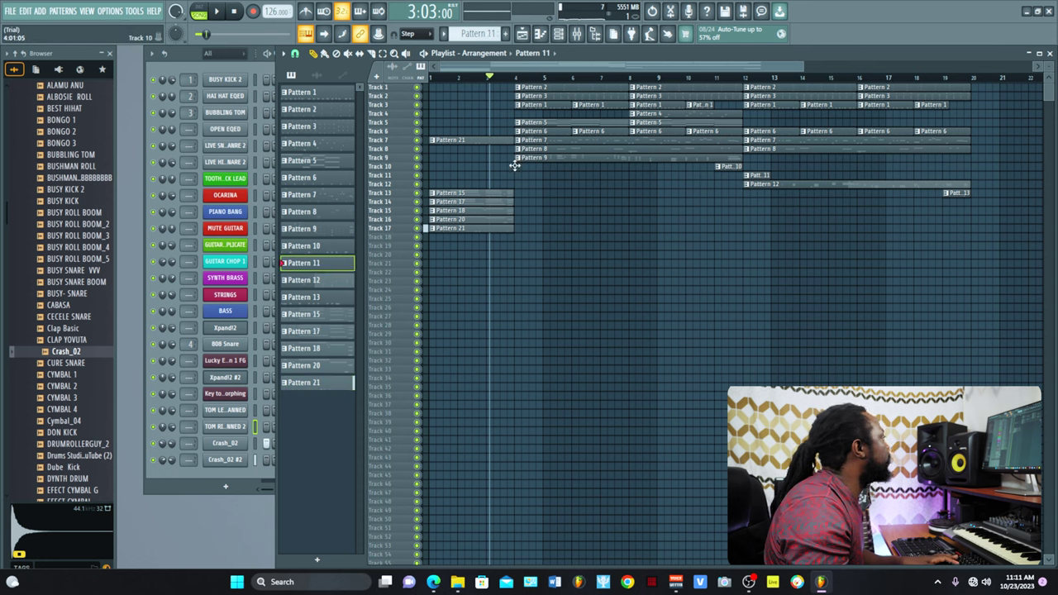
{"action": "left_click", "coordinate": [515, 165]}
Step: Select all channels and route them to consecutive mixer tracks starting at Insert 1, then raise the mixer window
{"action": "key", "text": "space"}
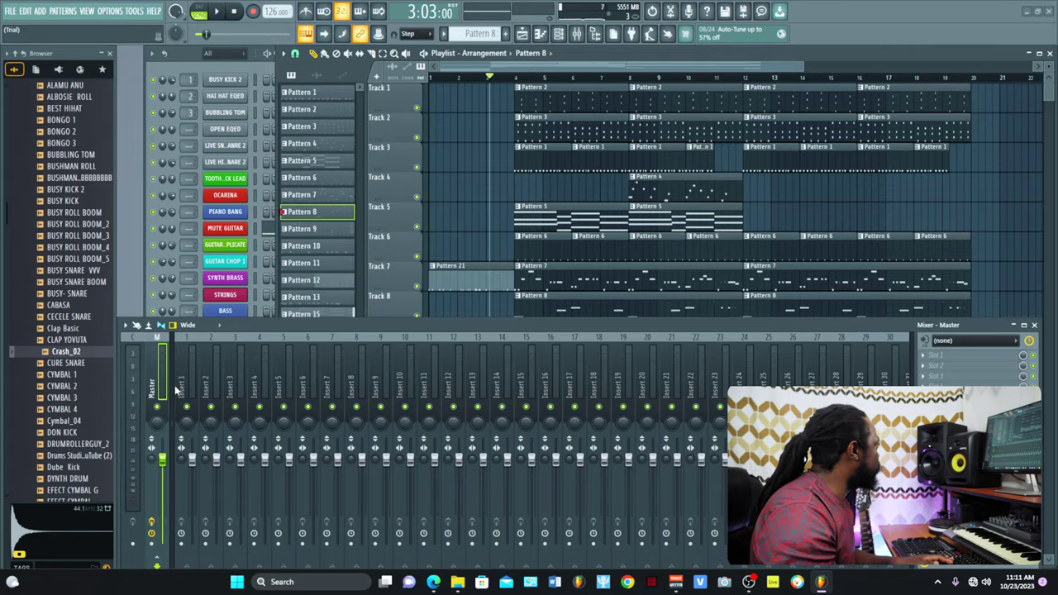
{"action": "left_click", "coordinate": [259, 148]}
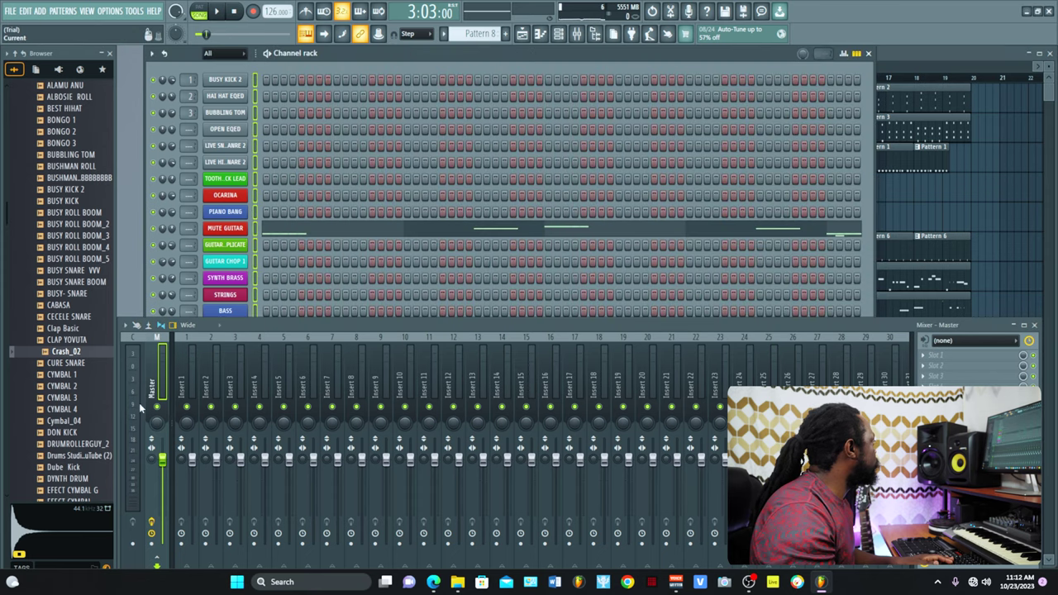
{"action": "right_click", "coordinate": [182, 394]}
{"action": "mouse_move", "coordinate": [248, 362]}
{"action": "left_click", "coordinate": [448, 373]}
{"action": "left_click_drag", "start_coordinate": [425, 331], "coordinate": [430, 204]}
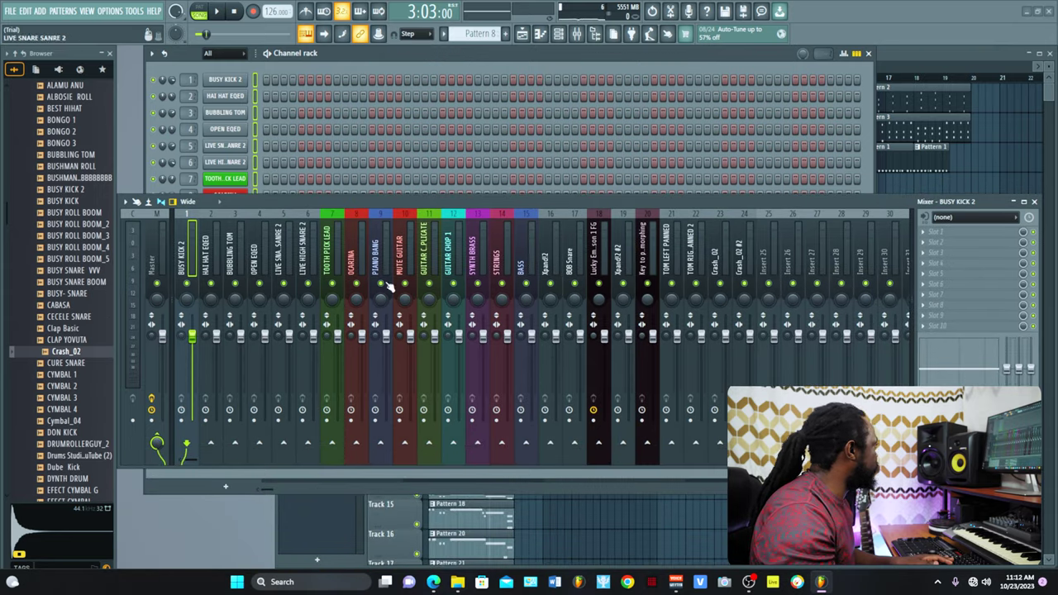
Step: Load Fruity Multiband Compressor into effect slot 1 of the BUSY KICK 2 mixer track
{"action": "left_click", "coordinate": [925, 238]}
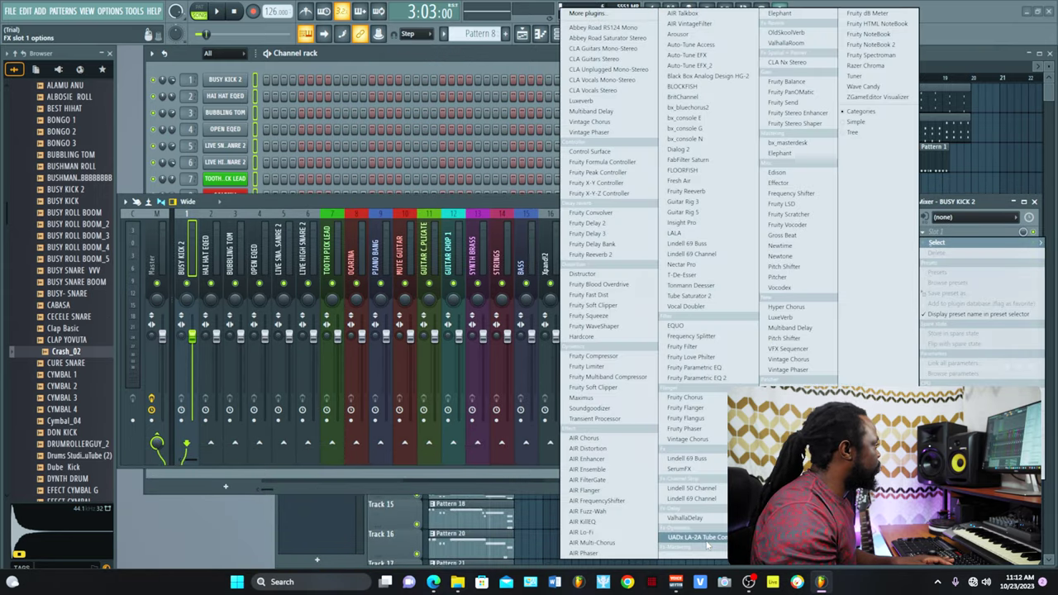
{"action": "left_click", "coordinate": [608, 377]}
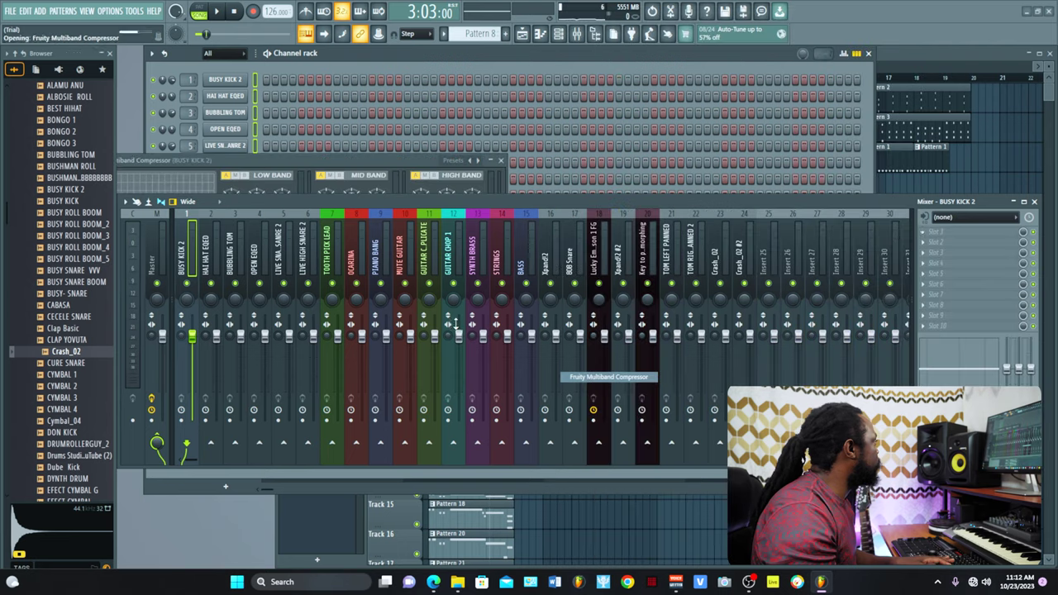
Step: Close the compressor window, play the song, and slightly lower the BUSY KICK 2 and HAI HAT EQED mixer faders
{"action": "key", "text": "space"}
{"action": "left_click", "coordinate": [491, 160]}
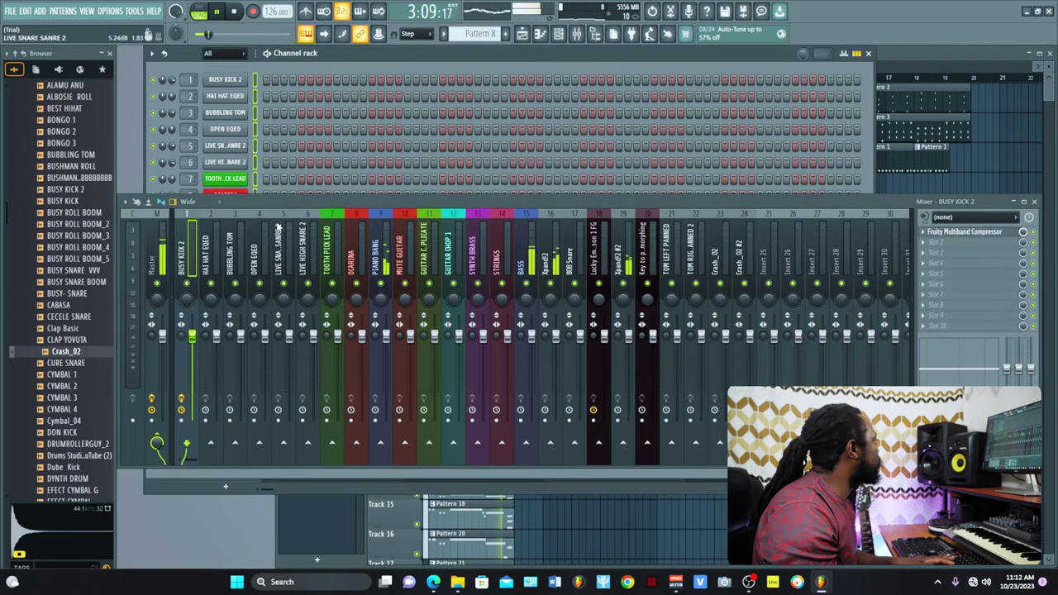
{"action": "left_click_drag", "start_coordinate": [189, 331], "coordinate": [196, 343]}
{"action": "left_click", "coordinate": [216, 339]}
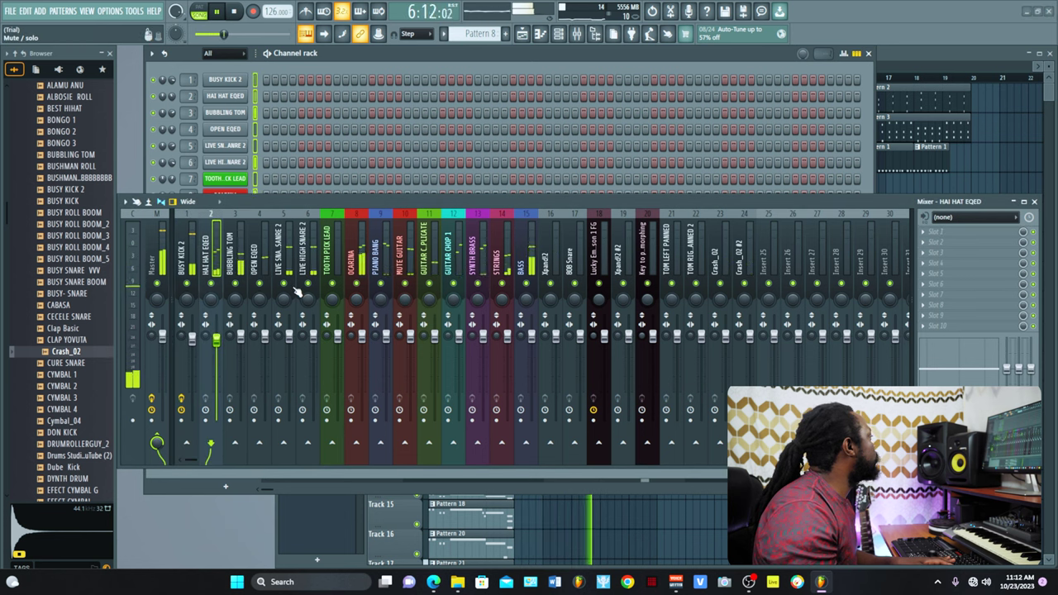
Step: Load Fruity Multiband Compressor into effect slot 1 of the LIVE SNARE SANRE 2 mixer track and close its window
{"action": "left_click", "coordinate": [279, 251]}
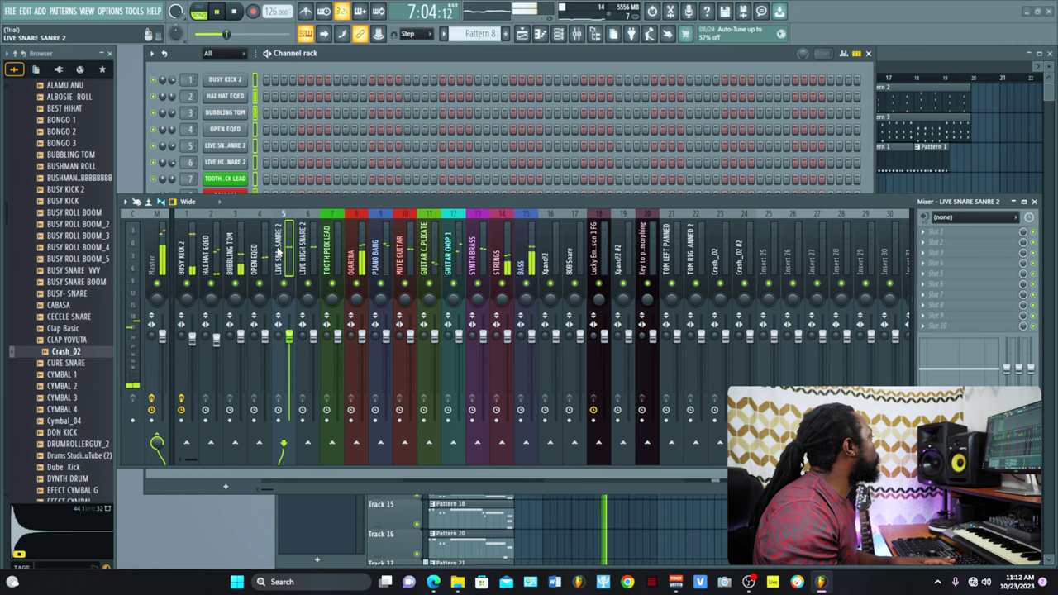
{"action": "left_click", "coordinate": [951, 232]}
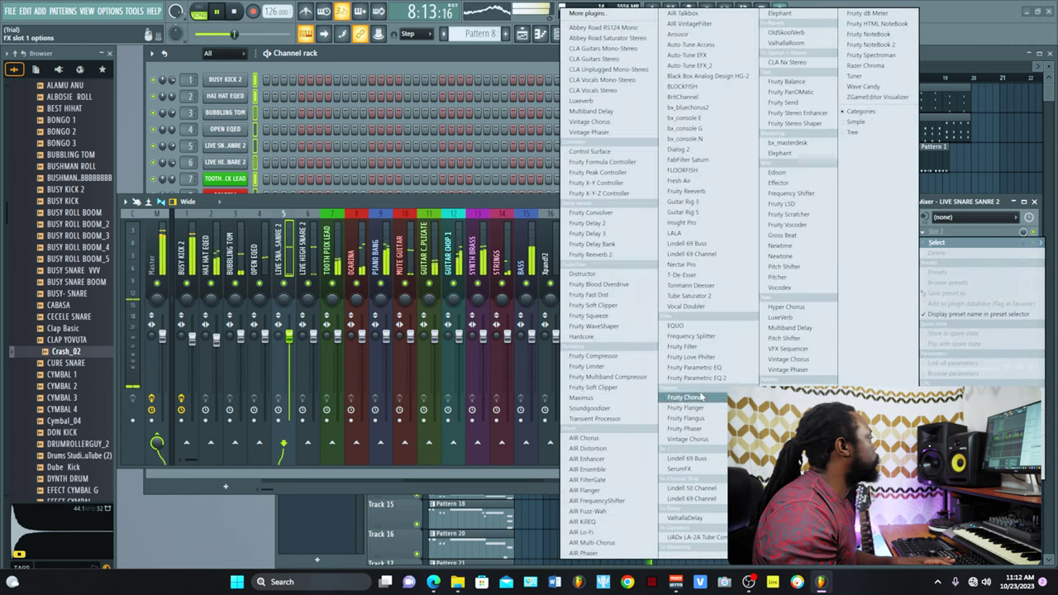
{"action": "left_click", "coordinate": [639, 381]}
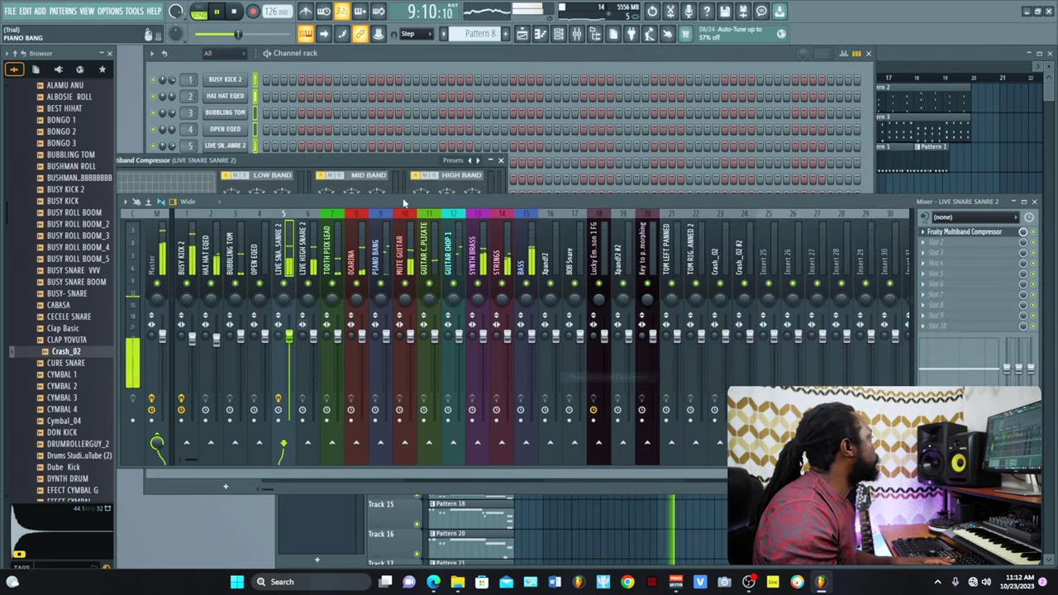
{"action": "left_click", "coordinate": [501, 160]}
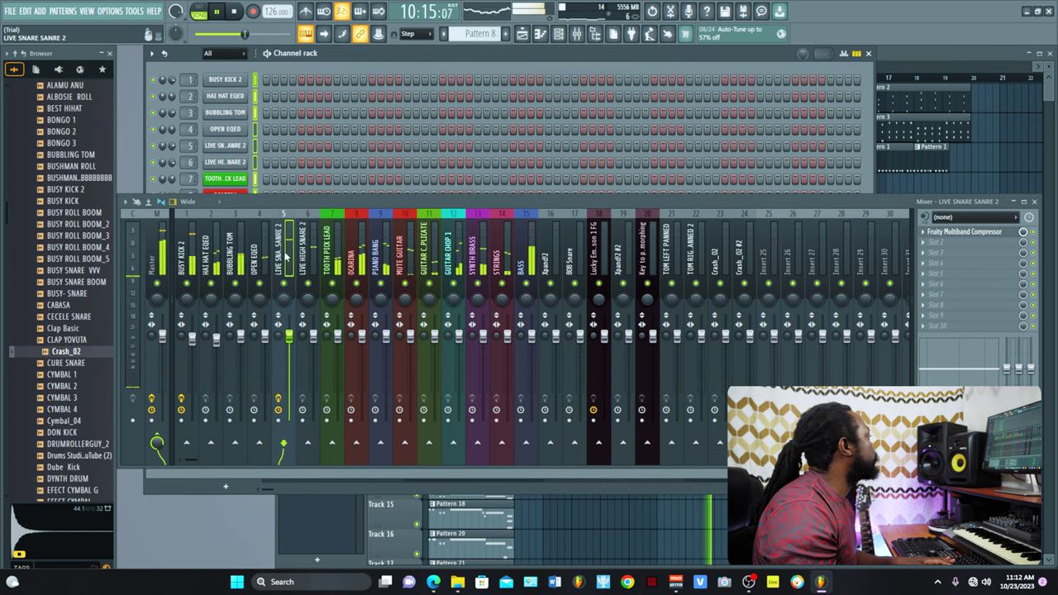
Step: Load Fruity Multiband Compressor with the 2 band comp preset into effect slot 1 of the LIVE HIGH SNARE 2 mixer track
{"action": "left_click", "coordinate": [308, 248]}
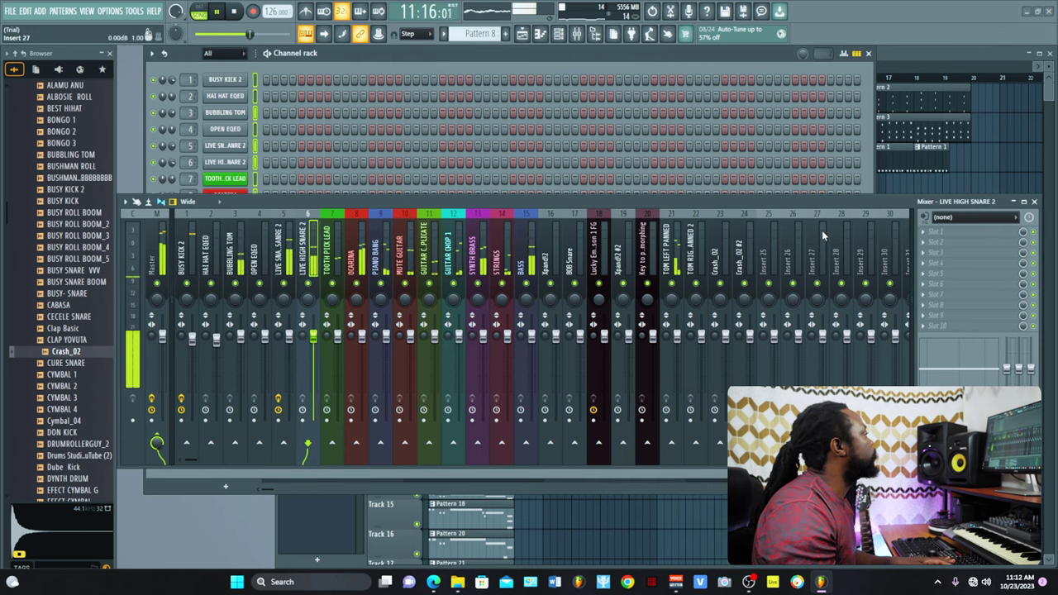
{"action": "left_click", "coordinate": [924, 233]}
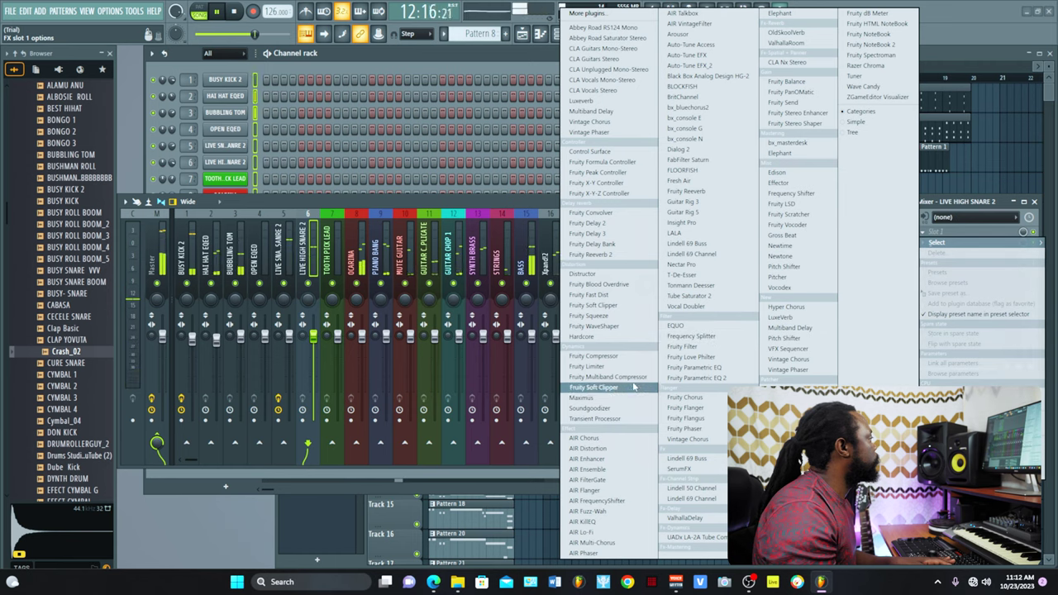
{"action": "left_click", "coordinate": [616, 377]}
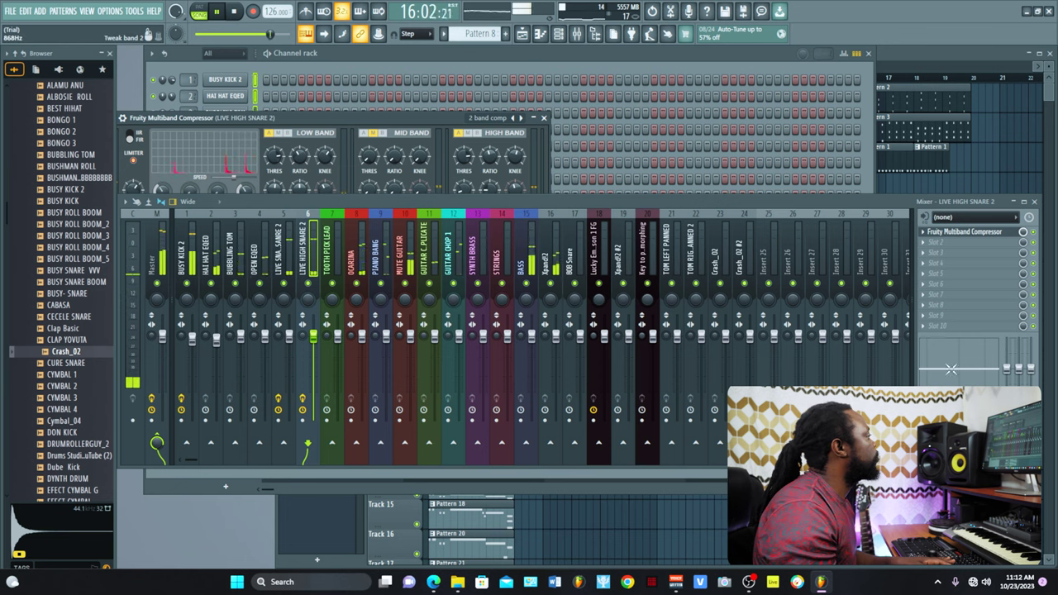
Step: Boost the mid EQ band by about 3.5 at 1.1k on LIVE HIGH SNARE 2 and 6.4 at 1.4k on LIVE SNARE SANRE 2
{"action": "left_click_drag", "start_coordinate": [952, 369], "coordinate": [958, 356]}
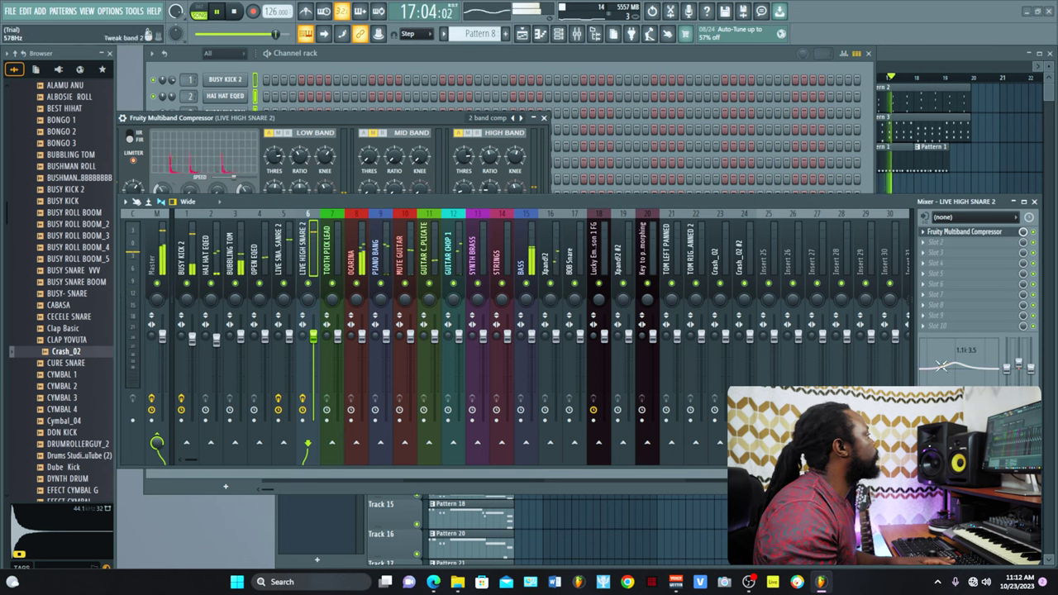
{"action": "left_click", "coordinate": [282, 262]}
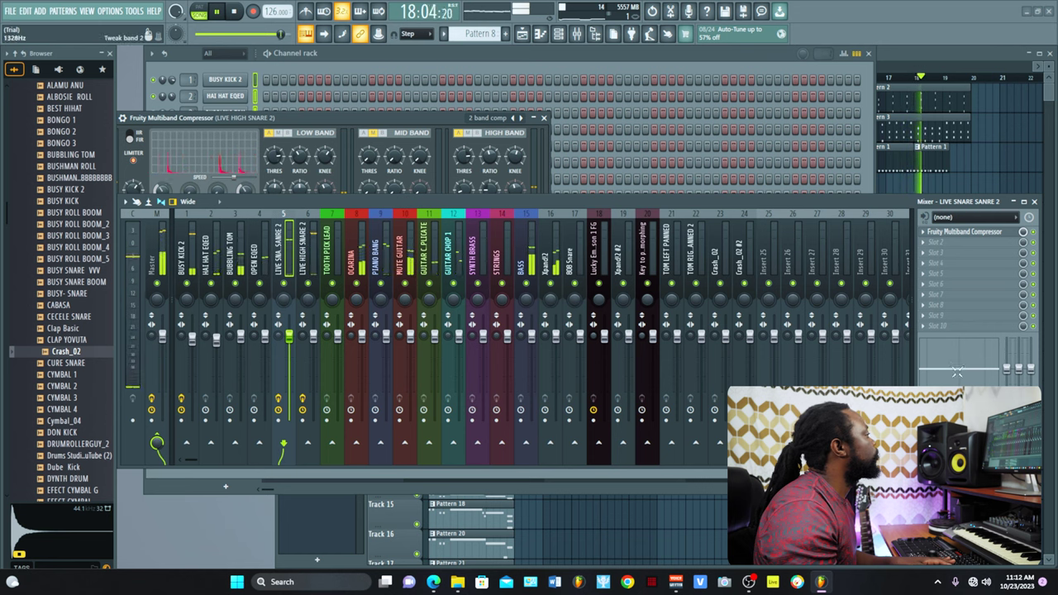
{"action": "left_click_drag", "start_coordinate": [957, 372], "coordinate": [962, 359]}
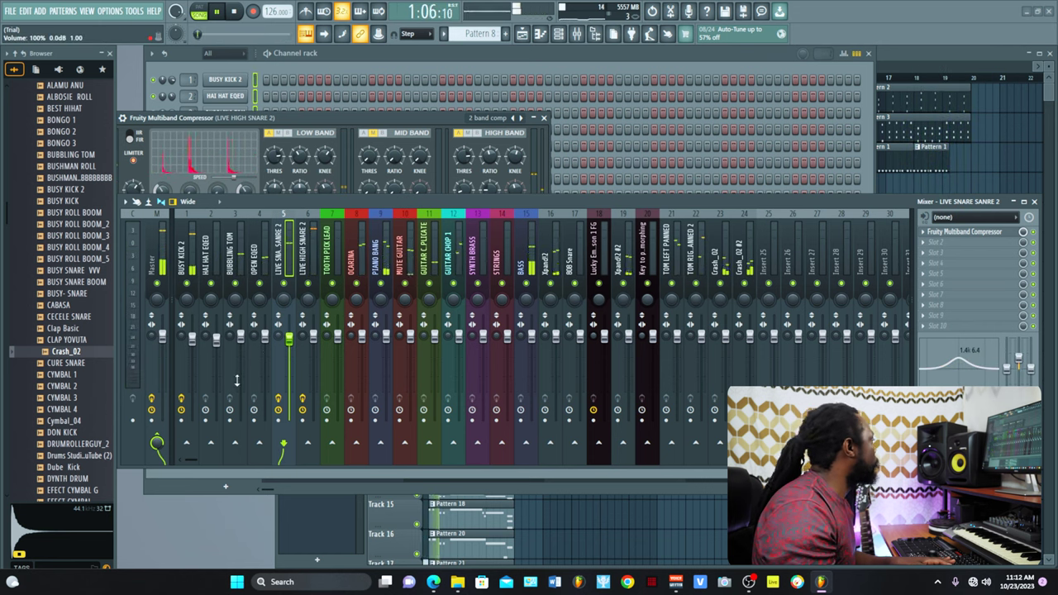
Step: Loop the playlist section from bar 12 to bar 20, play it, and bring the mixer up over the playlist
{"action": "left_click", "coordinate": [522, 33]}
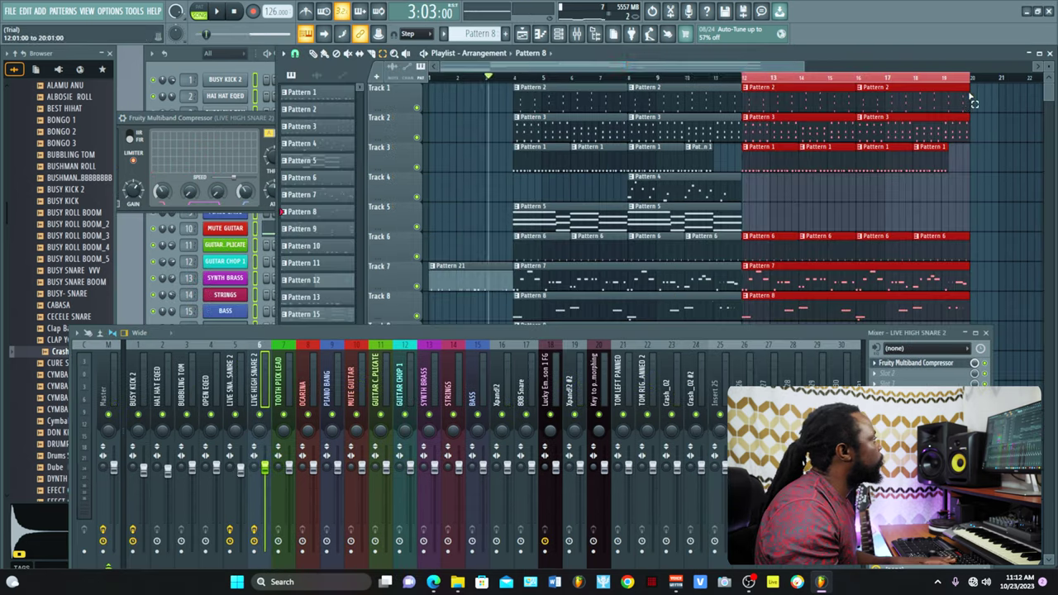
{"action": "key", "text": "space"}
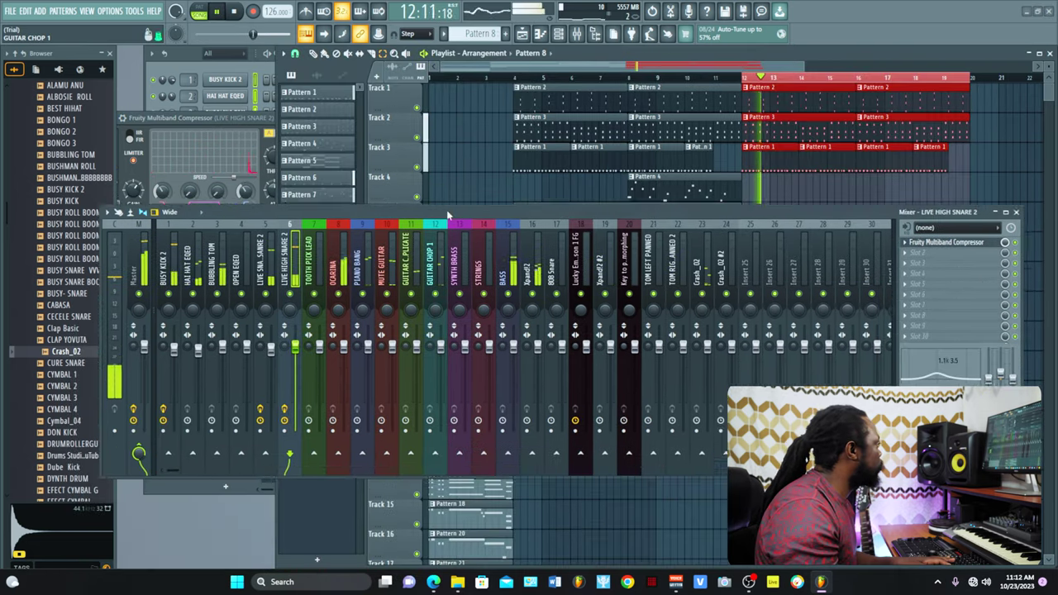
{"action": "left_click_drag", "start_coordinate": [447, 216], "coordinate": [455, 198]}
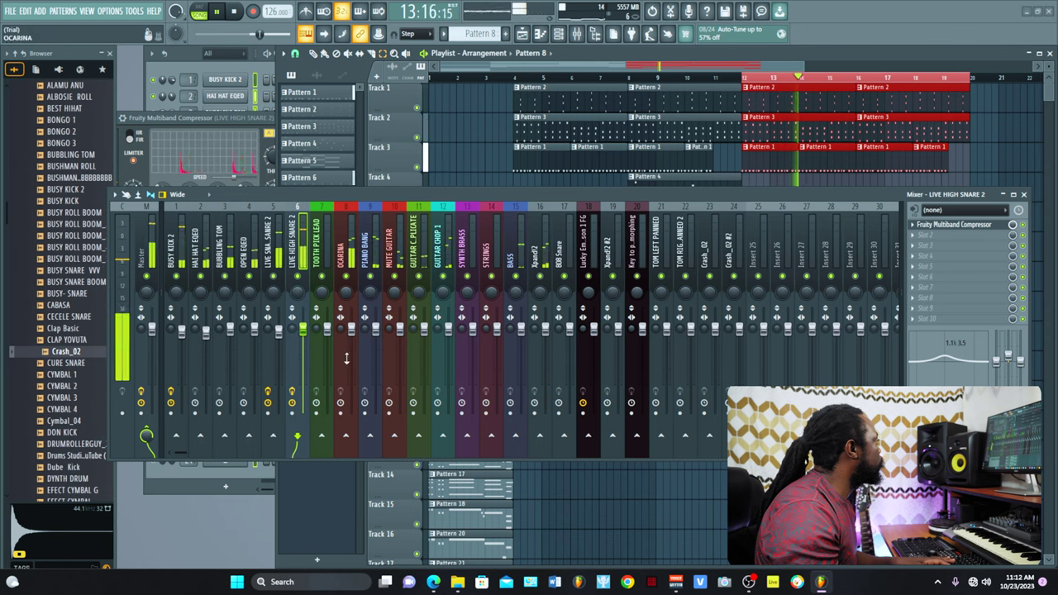
Step: Load Fruity Multiband Compressor with the 2 band comp preset into effect slot 1 of the MUTE GUITAR mixer track
{"action": "left_click", "coordinate": [390, 240]}
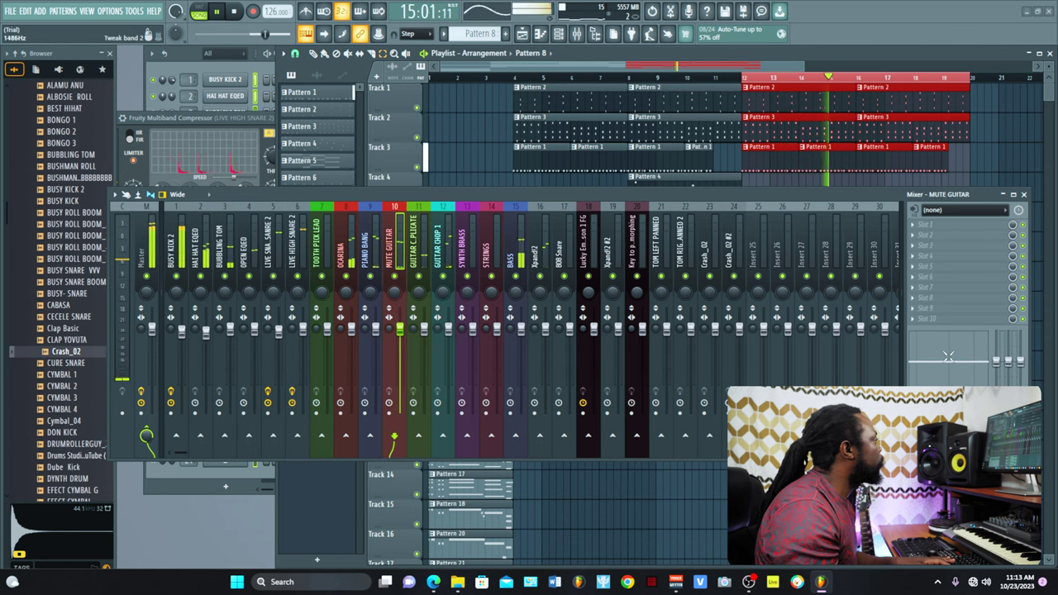
{"action": "left_click", "coordinate": [913, 225]}
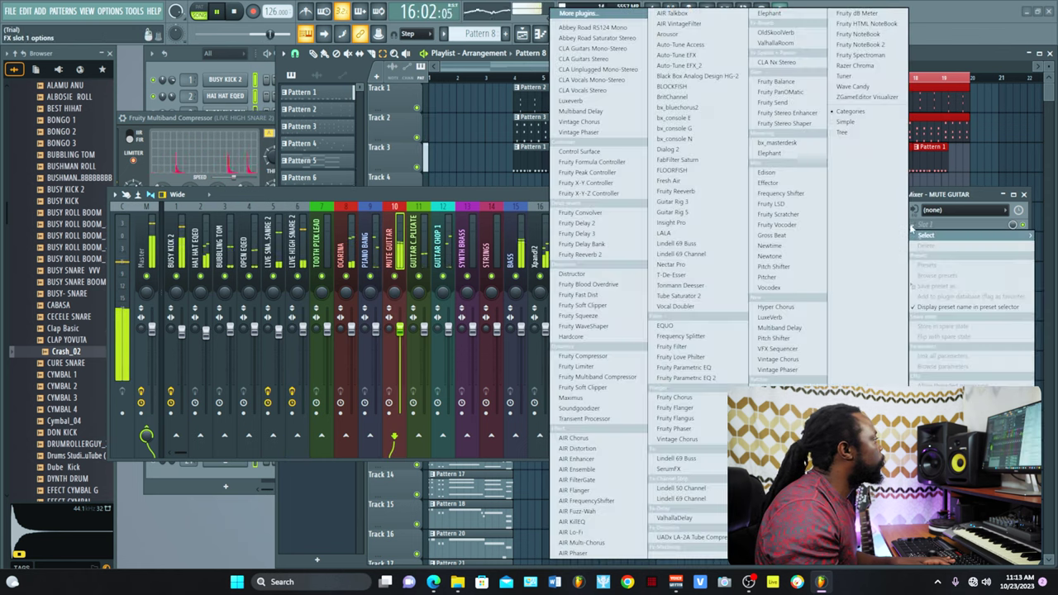
{"action": "left_click", "coordinate": [597, 377]}
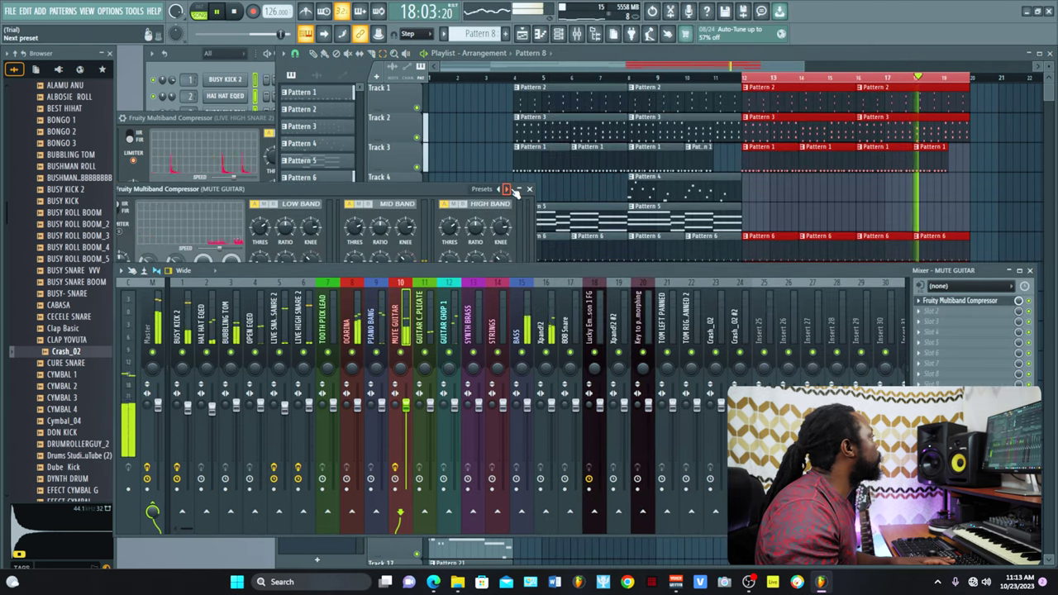
Step: Load Fruity Multiband Compressor into effect slot 1 of the OCARINA mixer track and close its window
{"action": "left_click", "coordinate": [381, 405]}
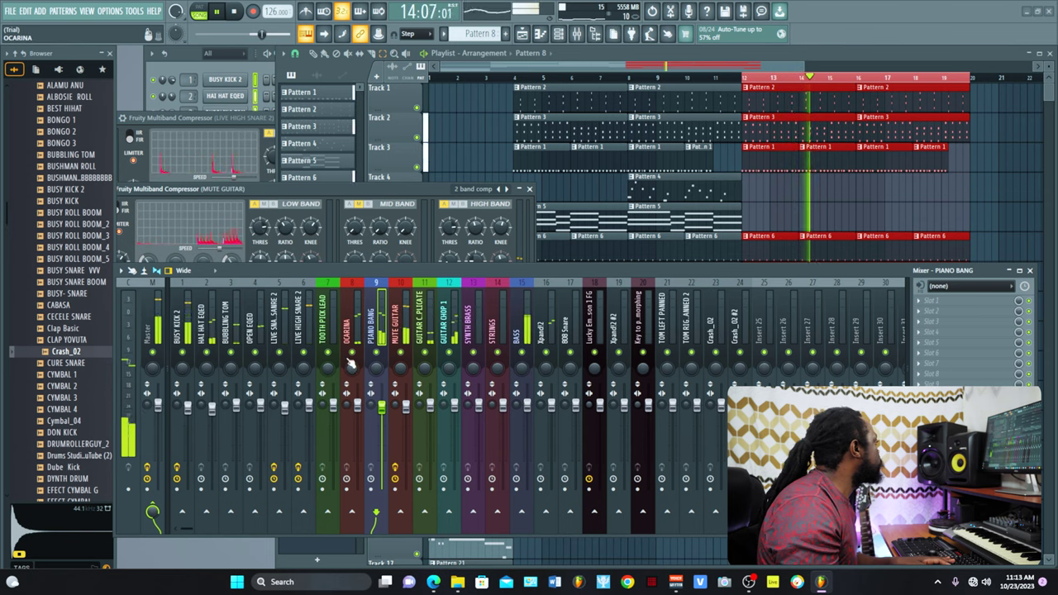
{"action": "left_click", "coordinate": [347, 327]}
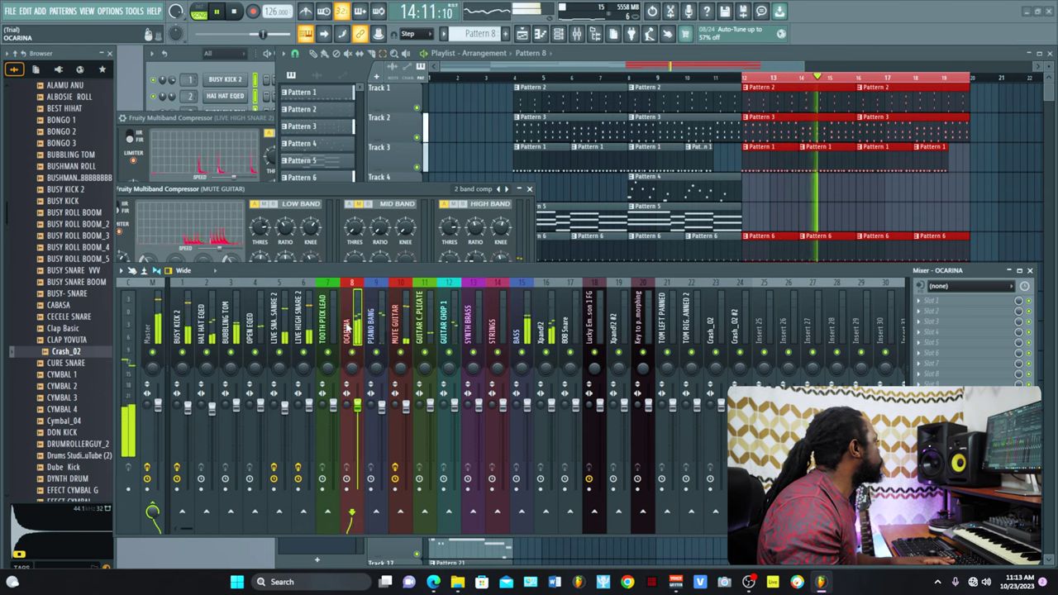
{"action": "left_click", "coordinate": [928, 304]}
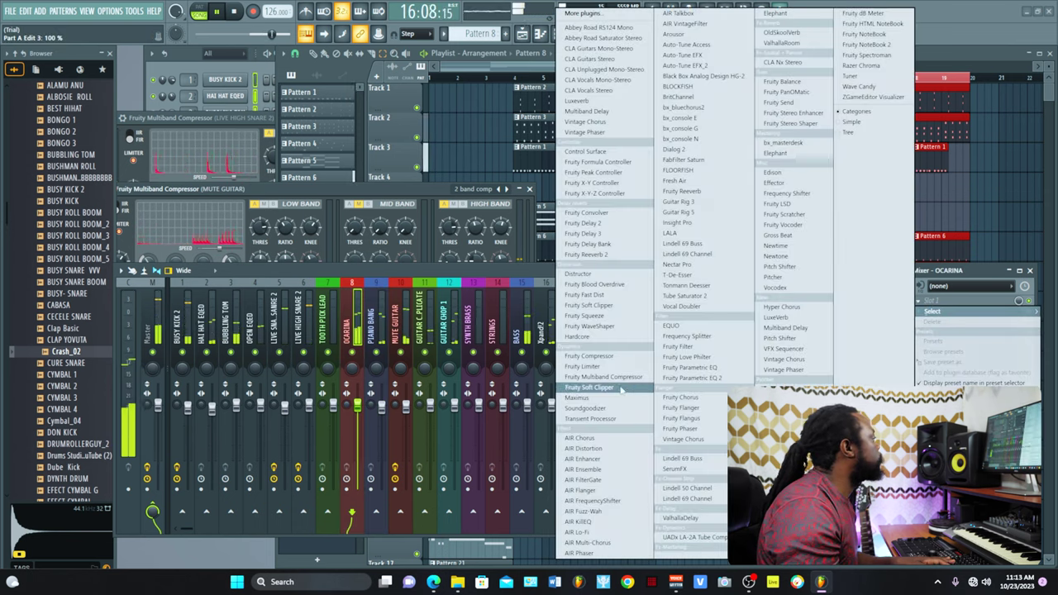
{"action": "left_click", "coordinate": [615, 377]}
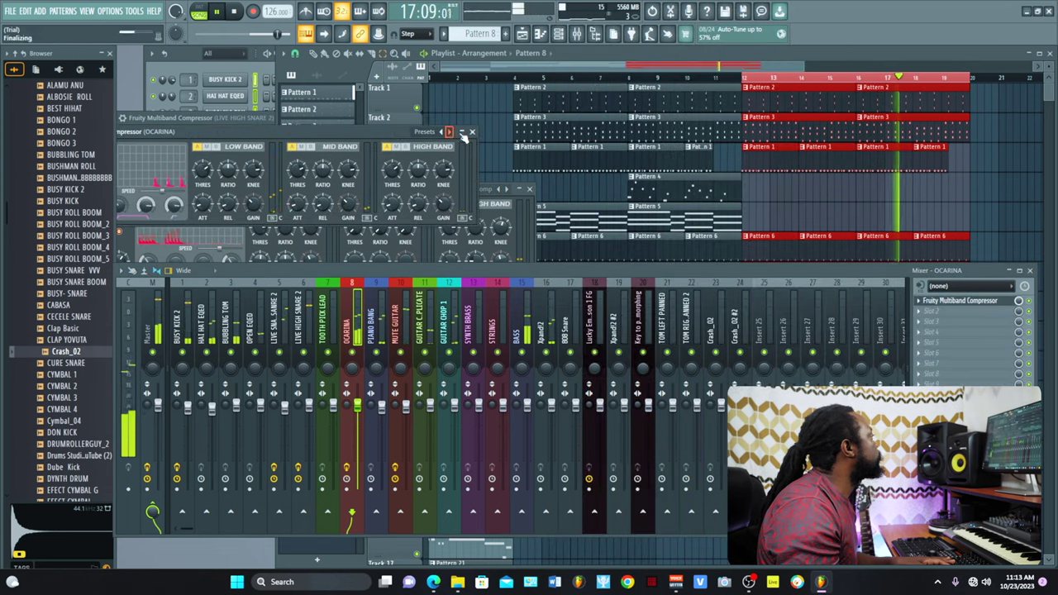
{"action": "left_click", "coordinate": [463, 133]}
{"action": "left_click", "coordinate": [358, 406]}
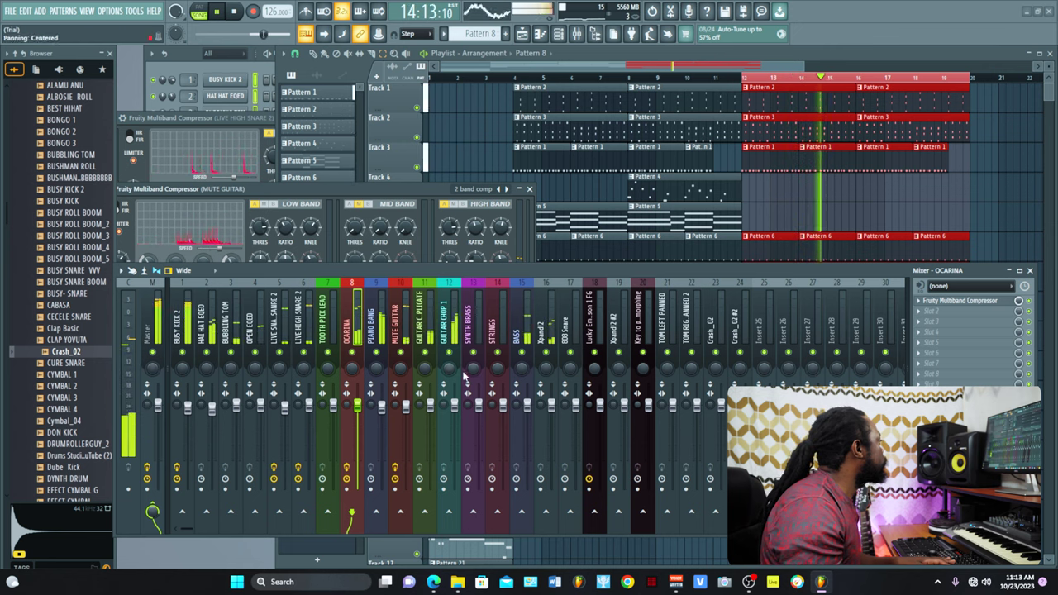
Step: Load Fruity Multiband Compressor into effect slot 1 of the PIANO BANG mixer track and close its window
{"action": "key", "text": "Right"}
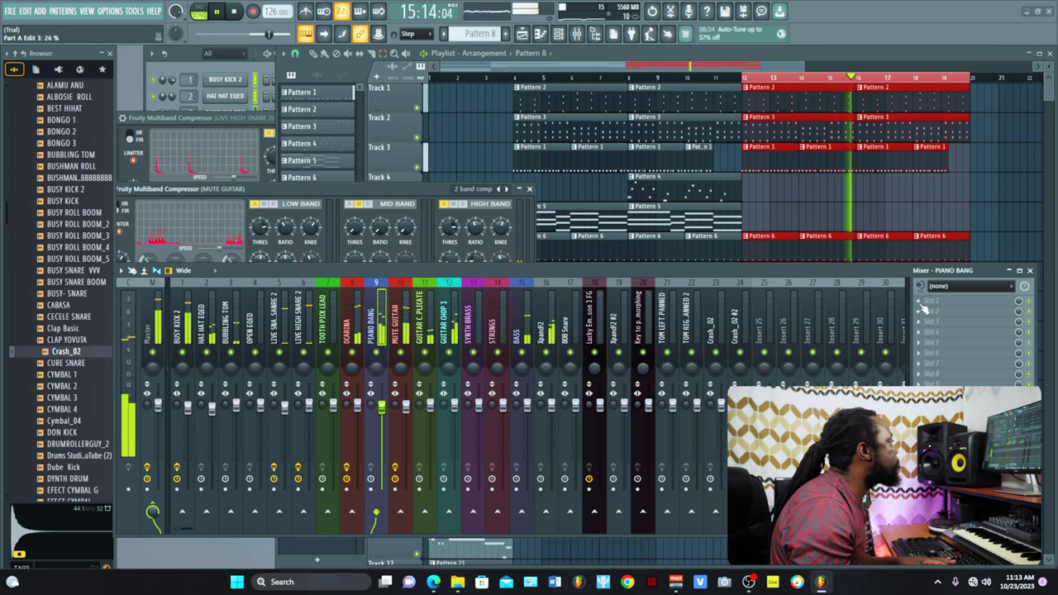
{"action": "left_click", "coordinate": [967, 300]}
{"action": "mouse_move", "coordinate": [933, 311]}
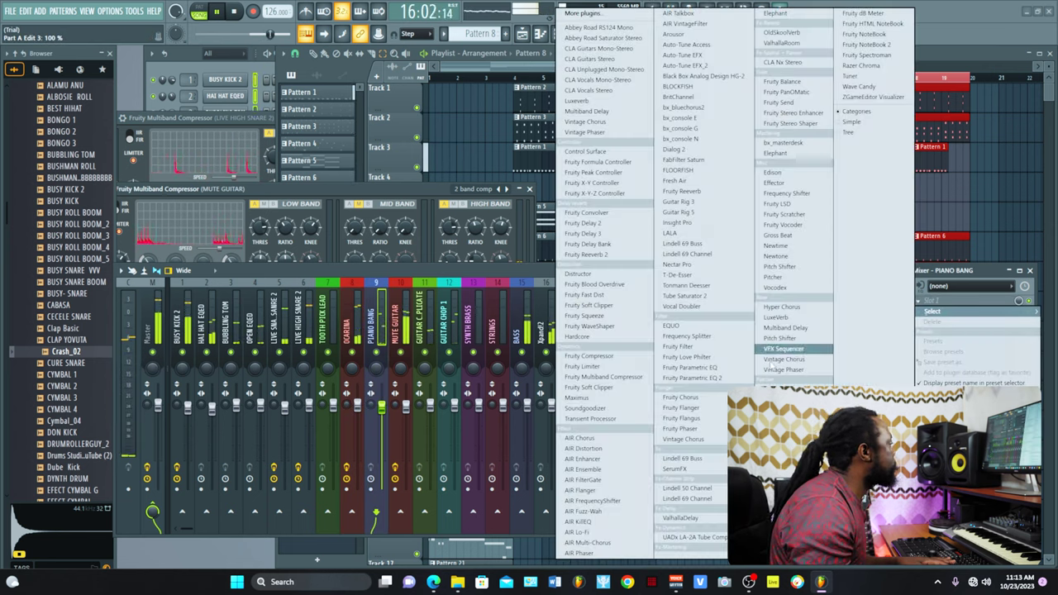
{"action": "left_click", "coordinate": [626, 378]}
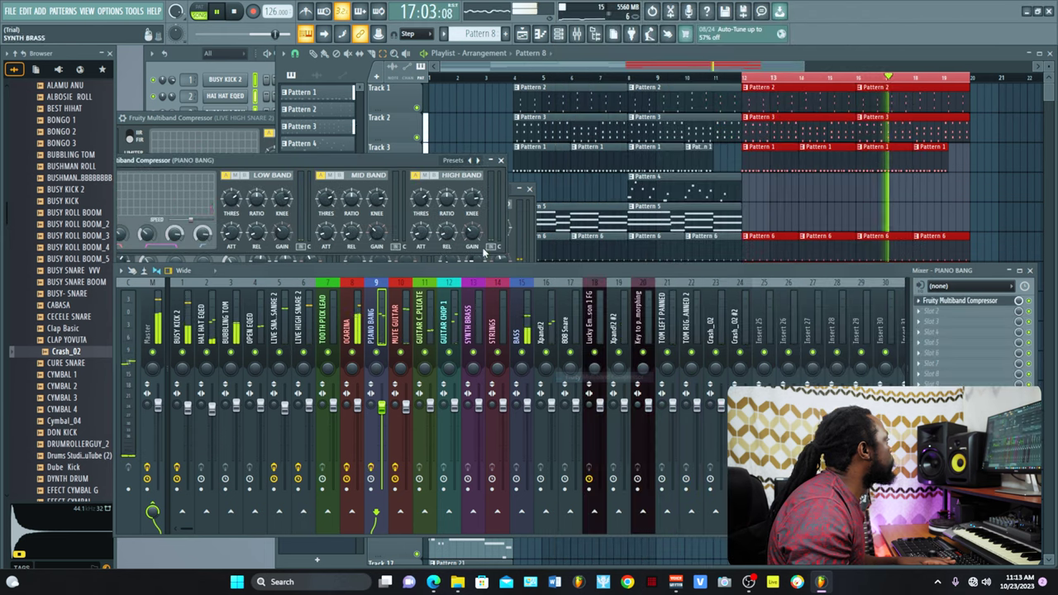
{"action": "left_click", "coordinate": [501, 161]}
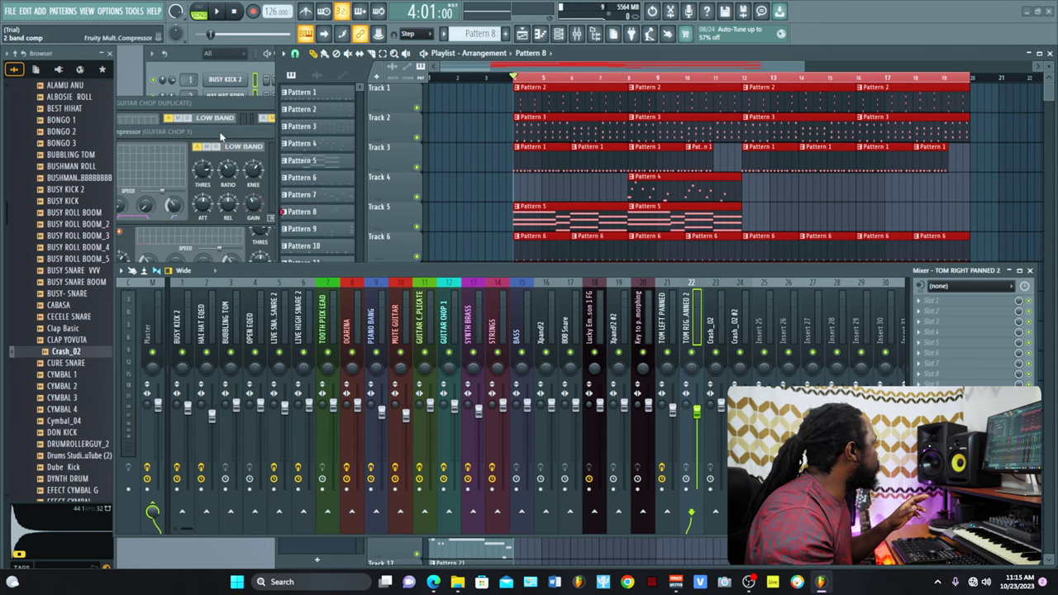
Step: Move the GUITAR CHOP 1 compressor window aside, close the mixer, and play the arrangement with all playlist tracks in view
{"action": "left_click_drag", "start_coordinate": [220, 137], "coordinate": [392, 144]}
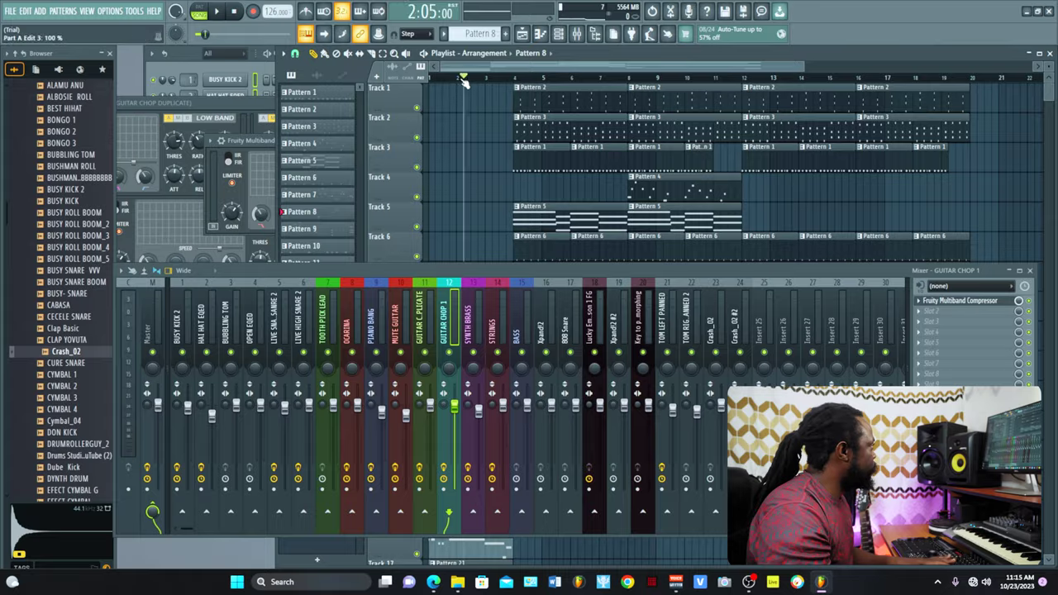
{"action": "left_click", "coordinate": [1030, 271]}
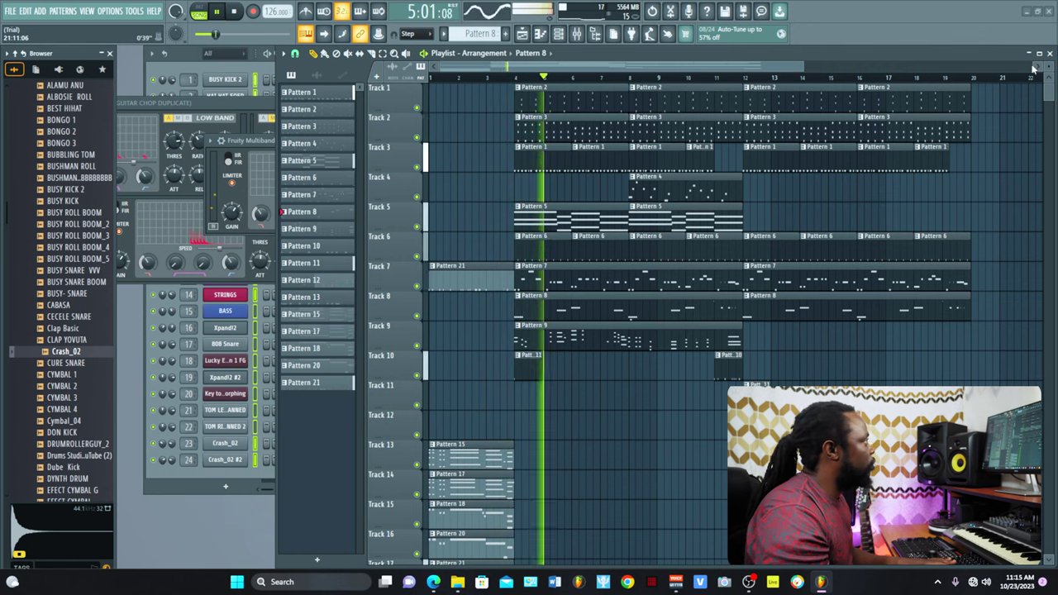
{"action": "scroll", "coordinate": [827, 197], "scroll_direction": "down", "scroll_amount": 3}
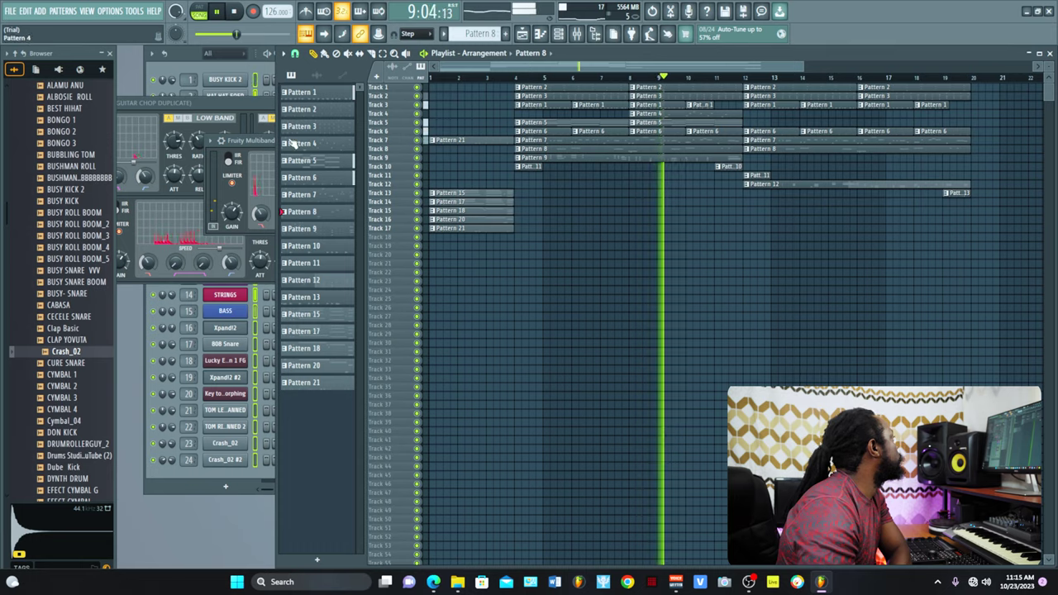
Step: Open the HAI HAT EQED sampler settings and add a slight quick fade-out to its sample
{"action": "left_click", "coordinate": [253, 128]}
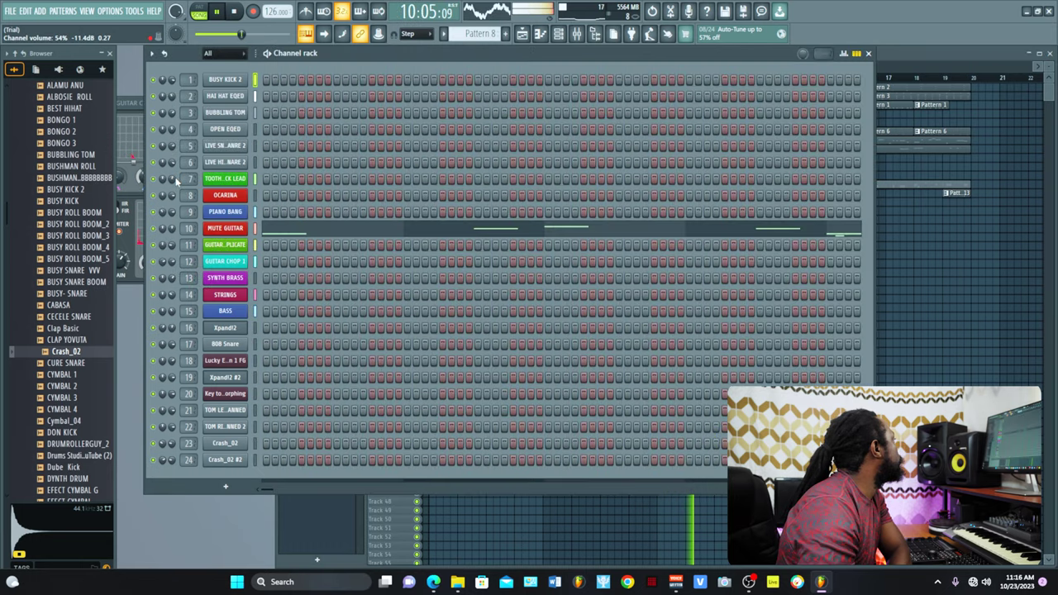
{"action": "left_click", "coordinate": [526, 36]}
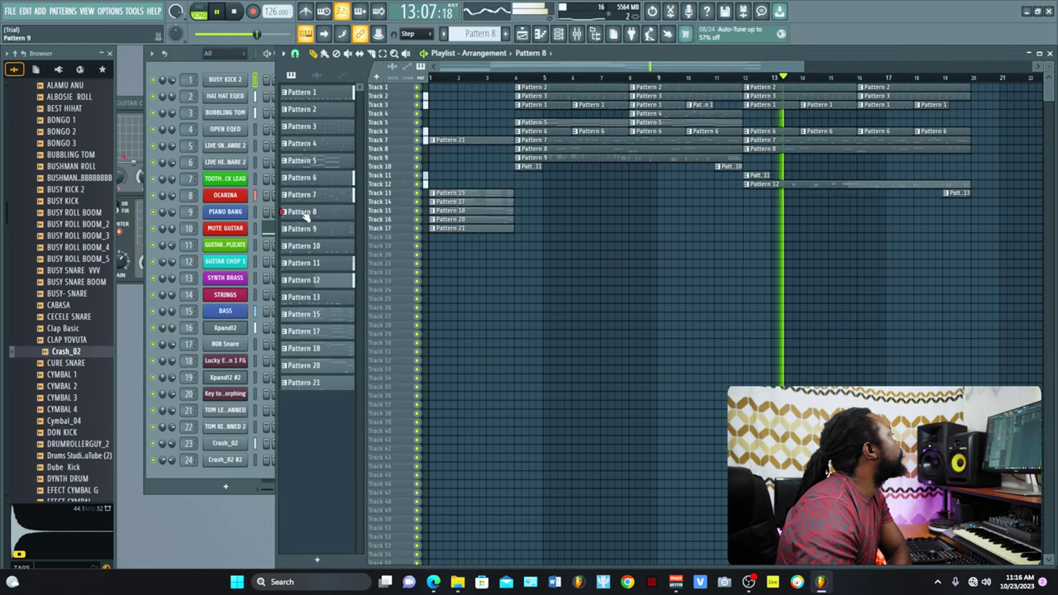
{"action": "left_click", "coordinate": [230, 97]}
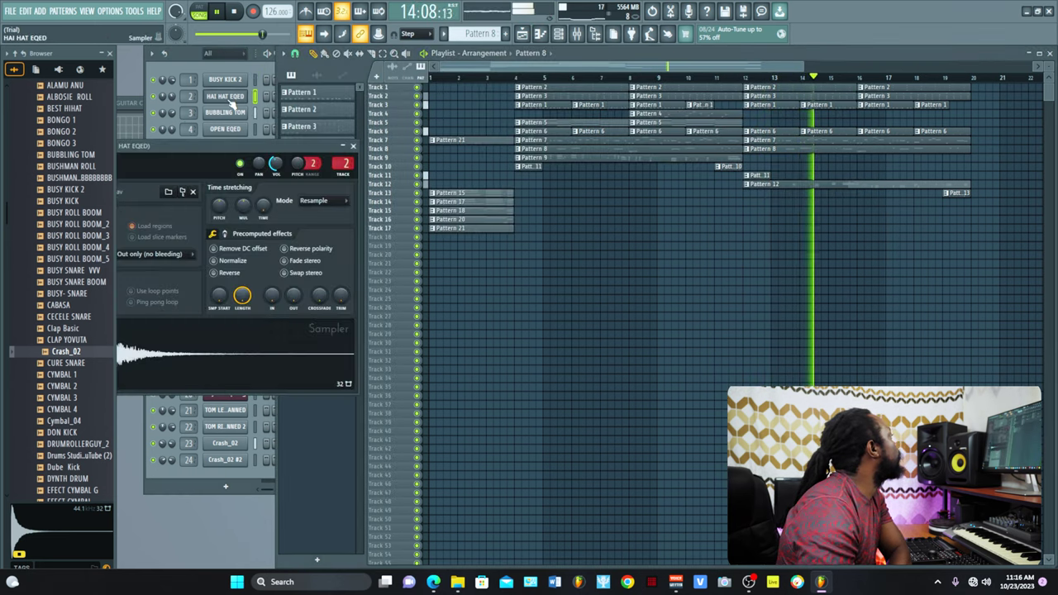
{"action": "scroll", "coordinate": [318, 298], "scroll_direction": "up", "scroll_amount": 1}
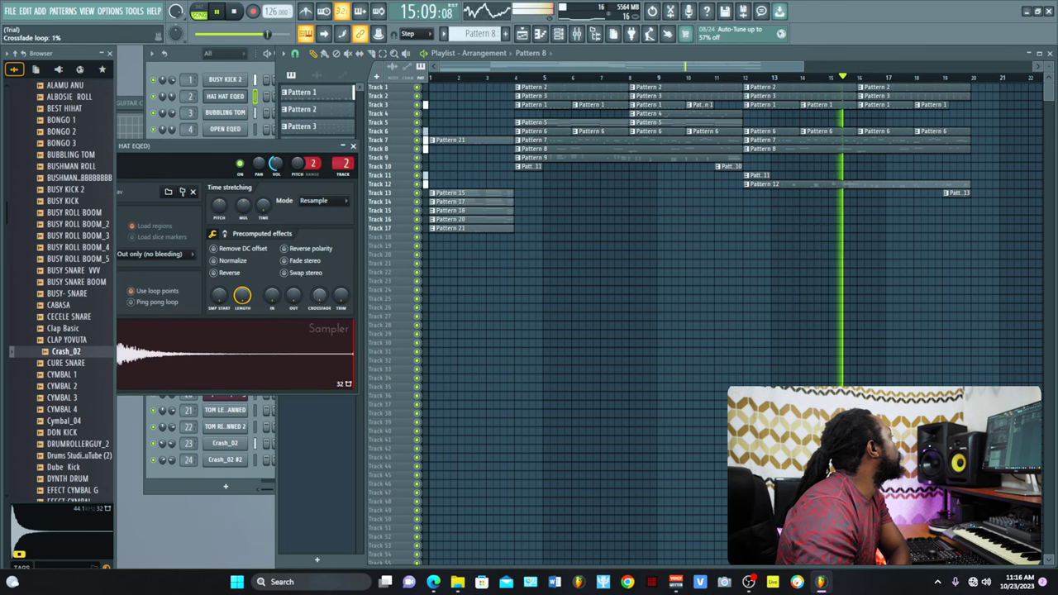
{"action": "scroll", "coordinate": [317, 298], "scroll_direction": "down", "scroll_amount": 1}
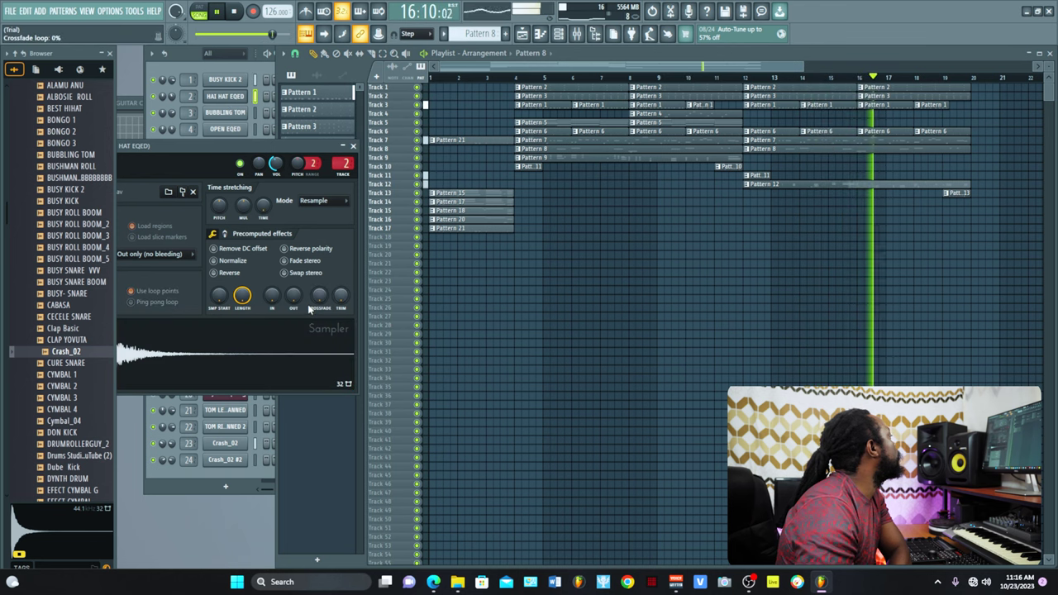
{"action": "scroll", "coordinate": [293, 296], "scroll_direction": "up", "scroll_amount": 2}
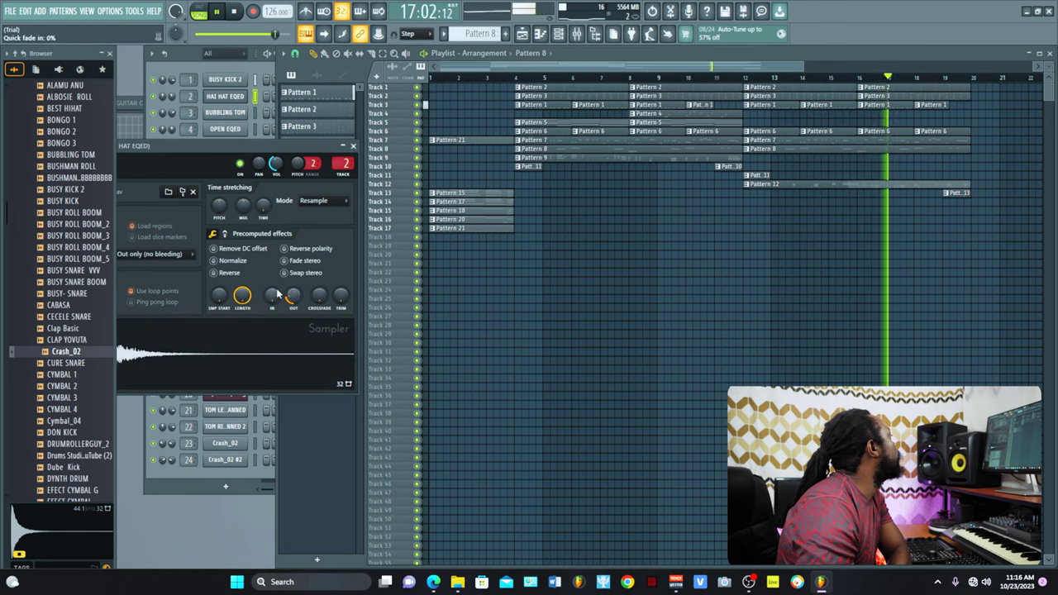
Step: Adjust the HAI HAT EQED channel's volume in the channel rack
{"action": "left_click", "coordinate": [175, 93]}
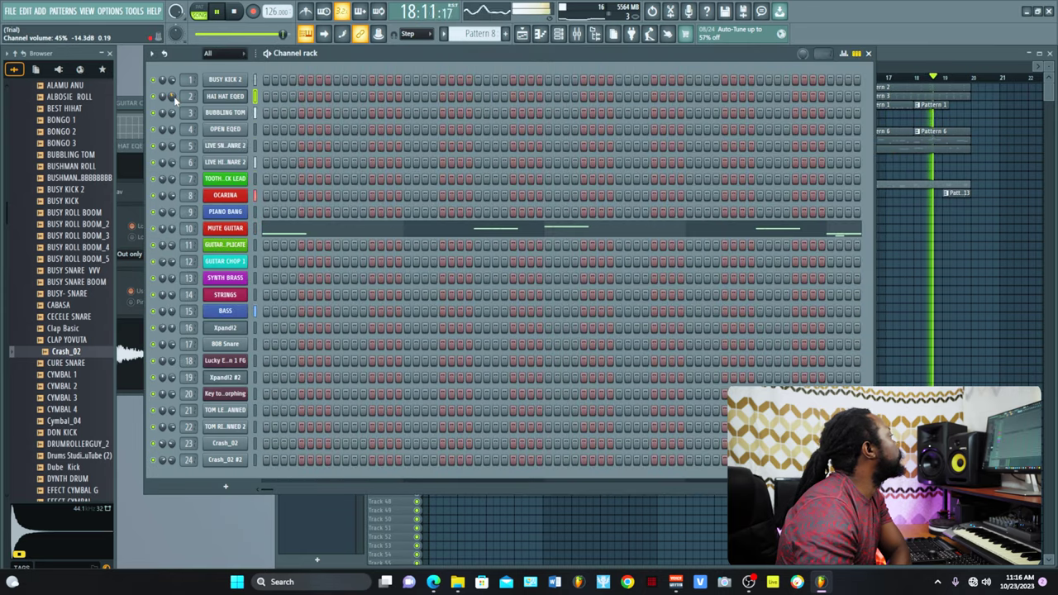